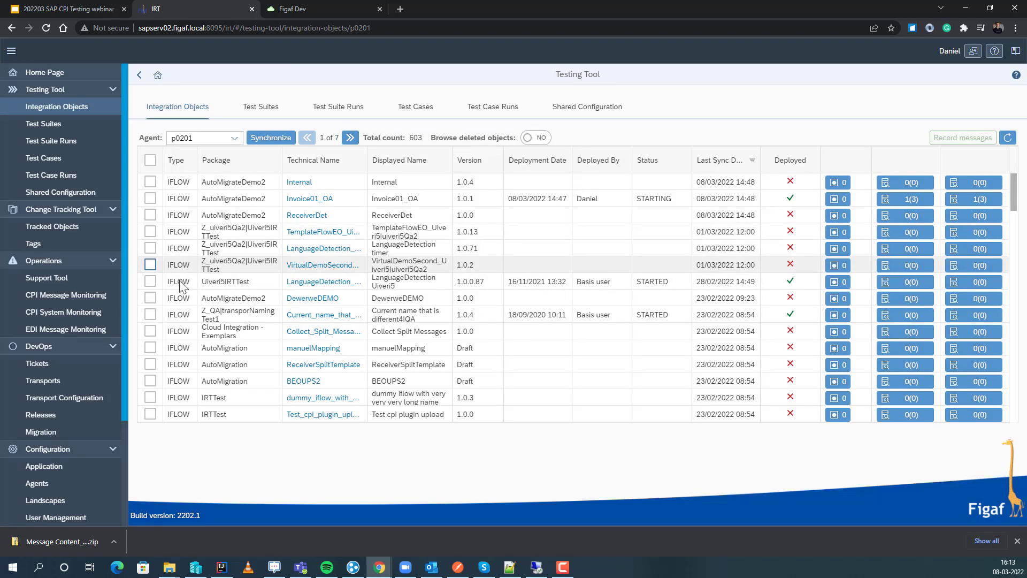
Filter the integration objects of agent p0201 by package name "Faster".
{"action": "scroll", "coordinate": [200, 348], "scroll_direction": "down", "scroll_amount": 2}
{"action": "scroll", "coordinate": [200, 348], "scroll_direction": "down", "scroll_amount": 5}
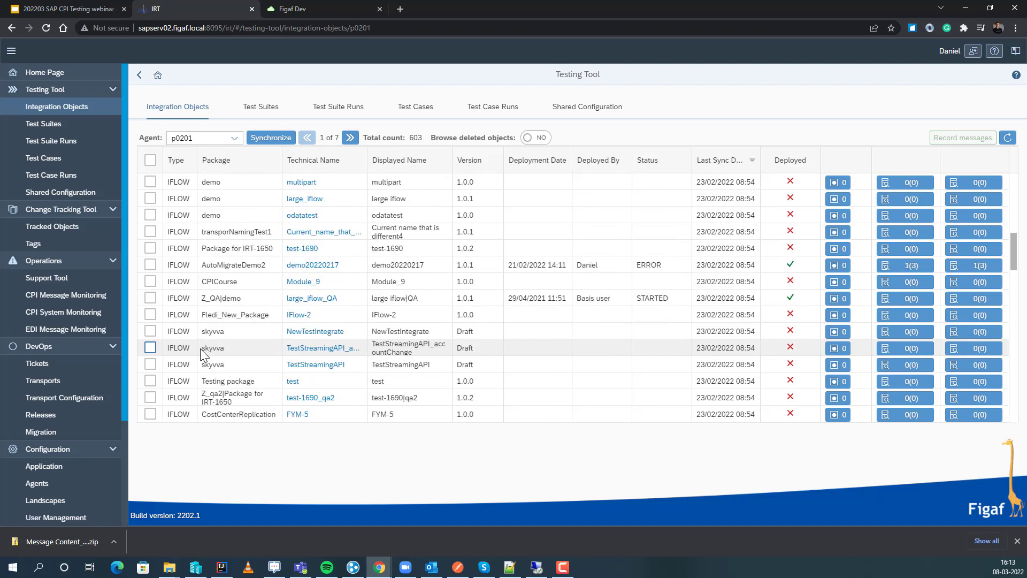
{"action": "left_click", "coordinate": [263, 160]}
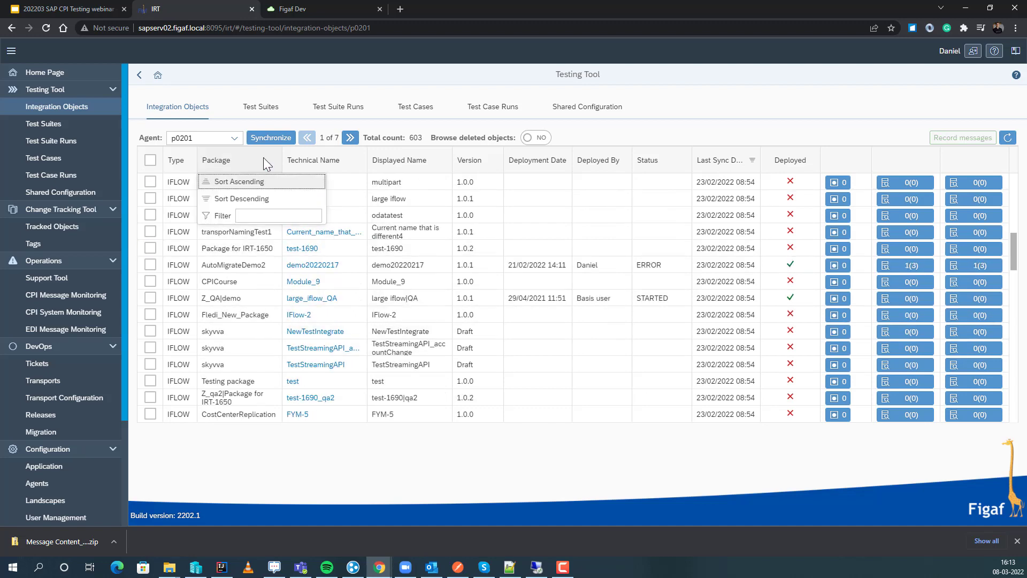
{"action": "left_click", "coordinate": [262, 216]}
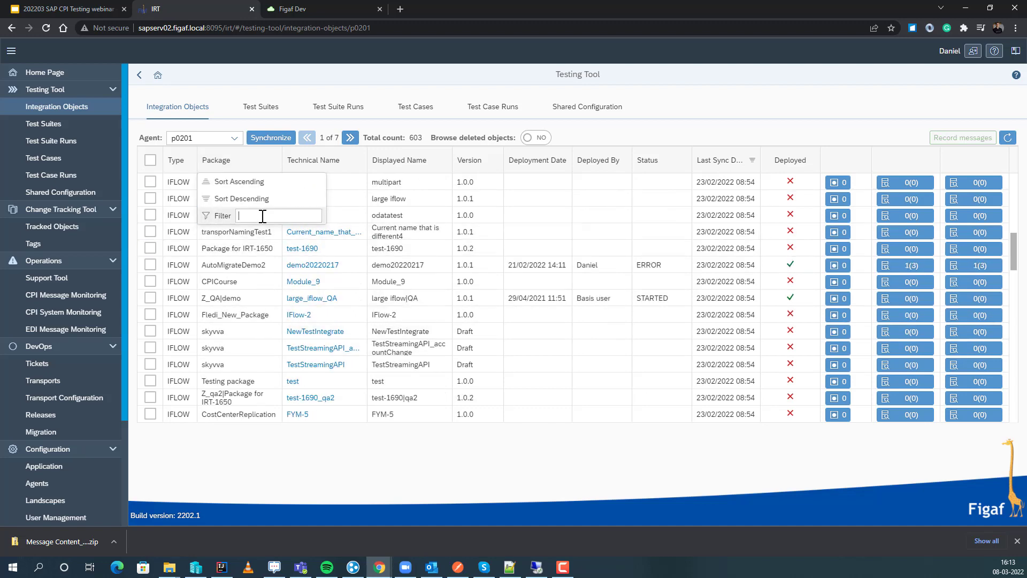
{"action": "type", "text": "Faster"}
{"action": "key", "text": "Return"}
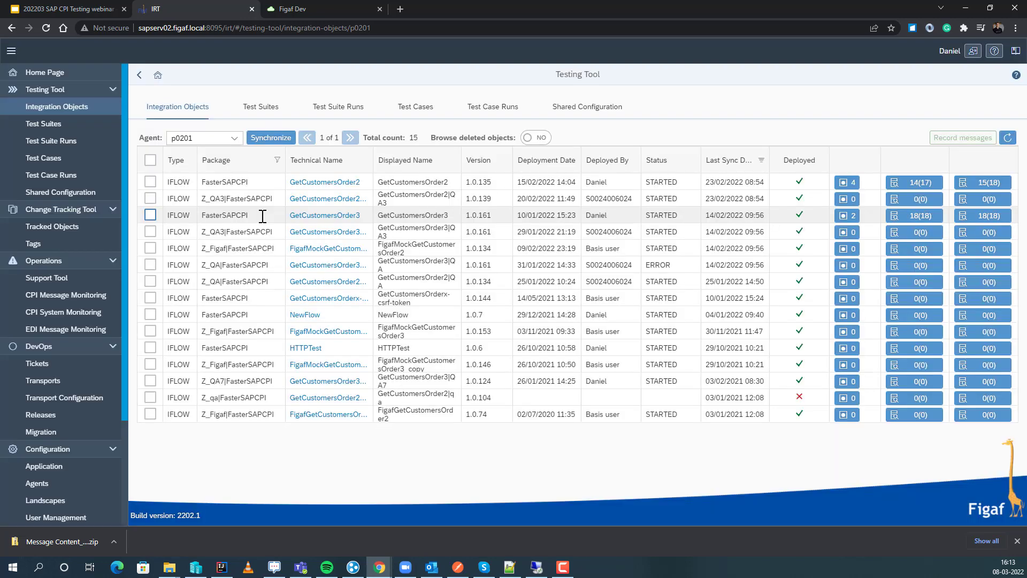
Start a message recording request for GetCustomersOrder2 with a new test suite titled Webinar202203, and copy the title.
{"action": "left_click", "coordinate": [151, 182]}
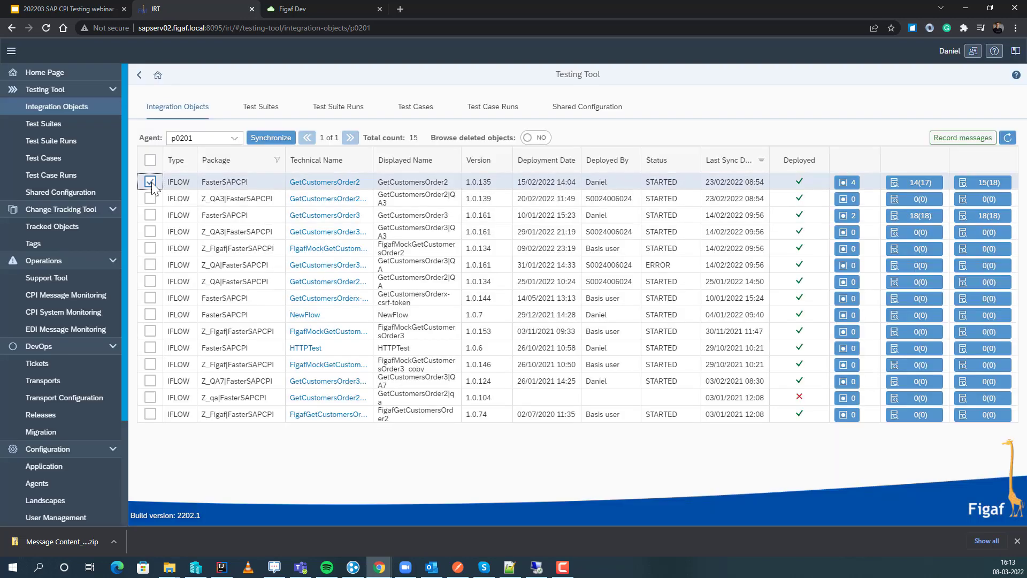
{"action": "left_click", "coordinate": [957, 140]}
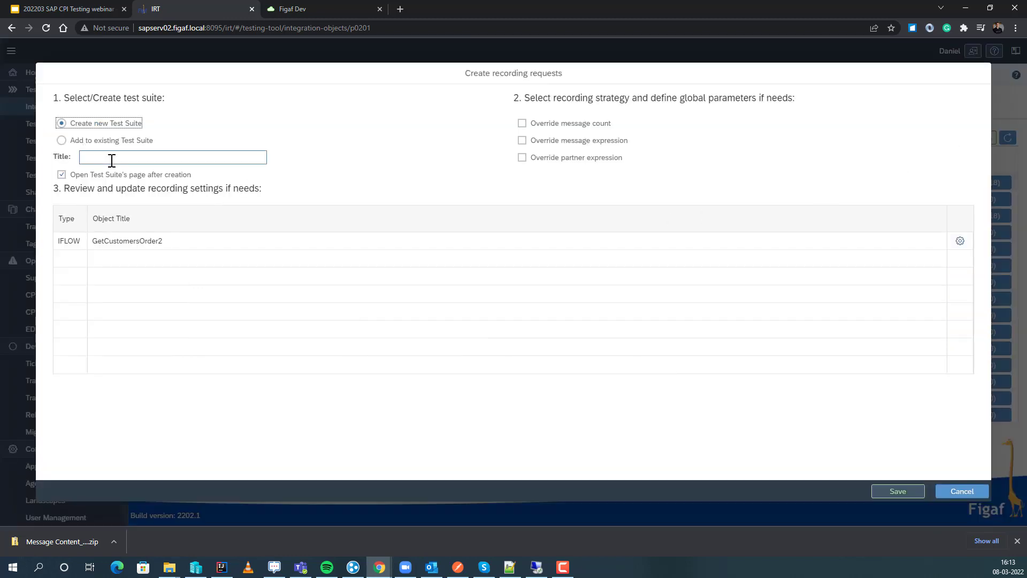
{"action": "left_click", "coordinate": [112, 161]}
{"action": "type", "text": "Web"}
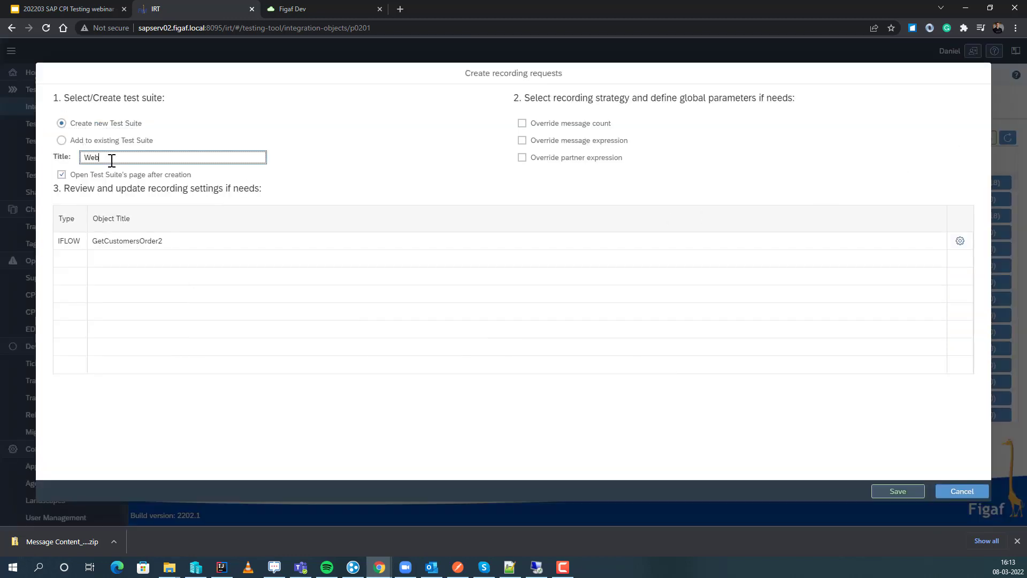
{"action": "type", "text": "inar202203"}
{"action": "double_click", "coordinate": [111, 160]}
{"action": "key", "text": "ctrl+c"}
Override the message count of the recording request with 1.
{"action": "left_click", "coordinate": [522, 123]}
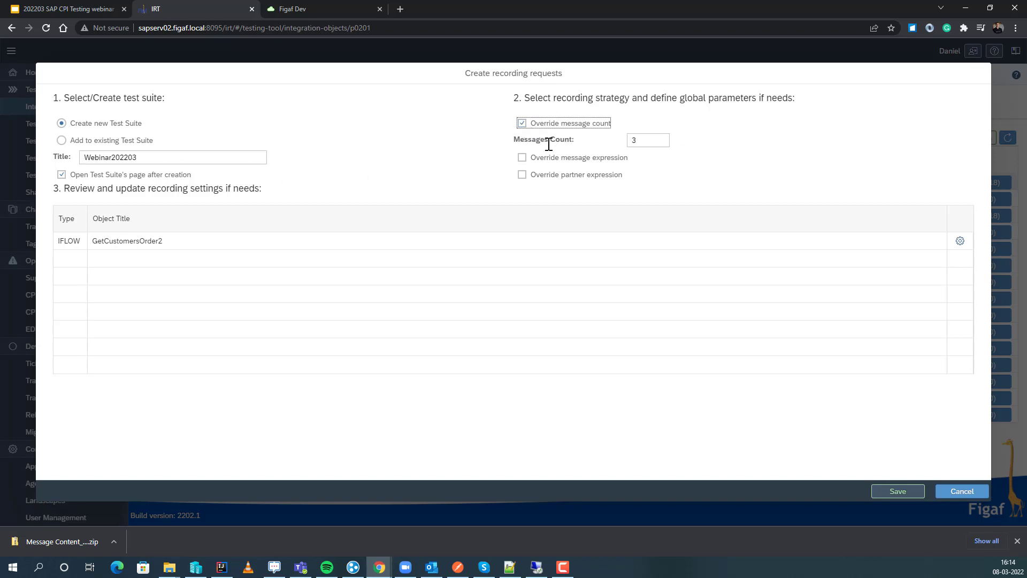
{"action": "left_click", "coordinate": [662, 139]}
{"action": "key", "text": "BackSpace"}
{"action": "type", "text": "1"}
Override the message expression with Webinar202203, leaving the partner expression override disabled.
{"action": "left_click", "coordinate": [544, 160]}
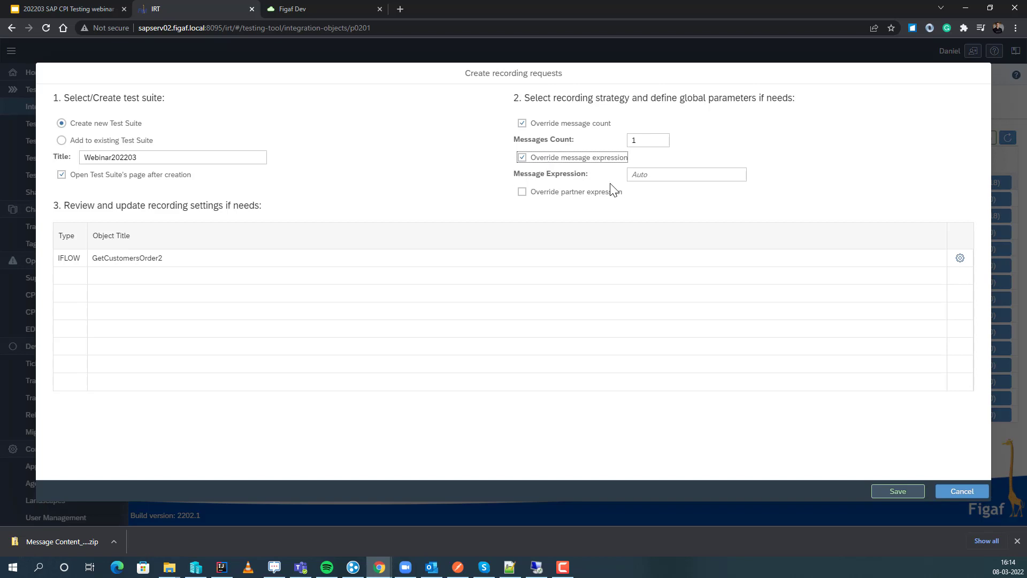
{"action": "left_click", "coordinate": [581, 196]}
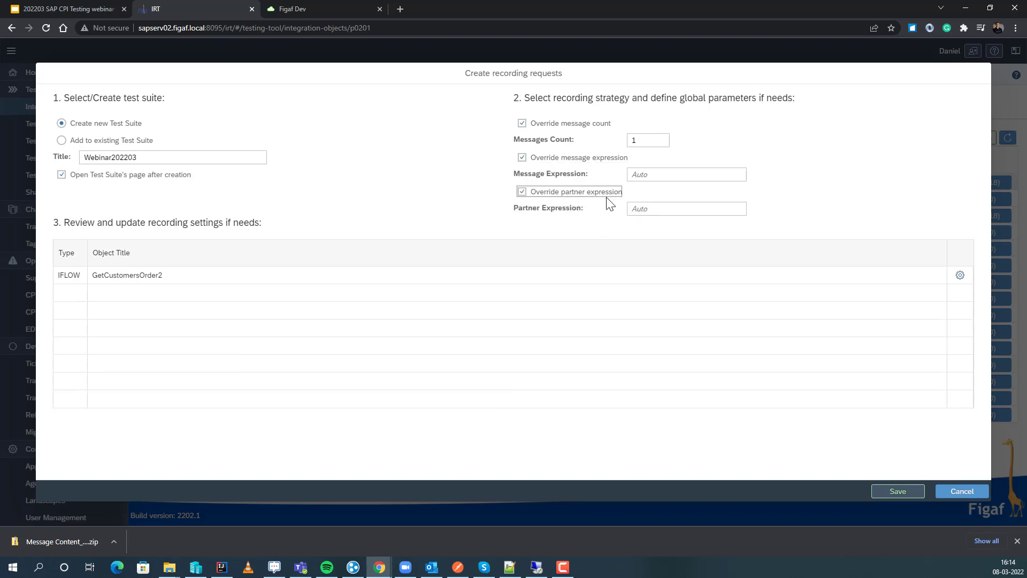
{"action": "left_click", "coordinate": [599, 194]}
{"action": "left_click", "coordinate": [634, 176]}
{"action": "key", "text": "ctrl+v"}
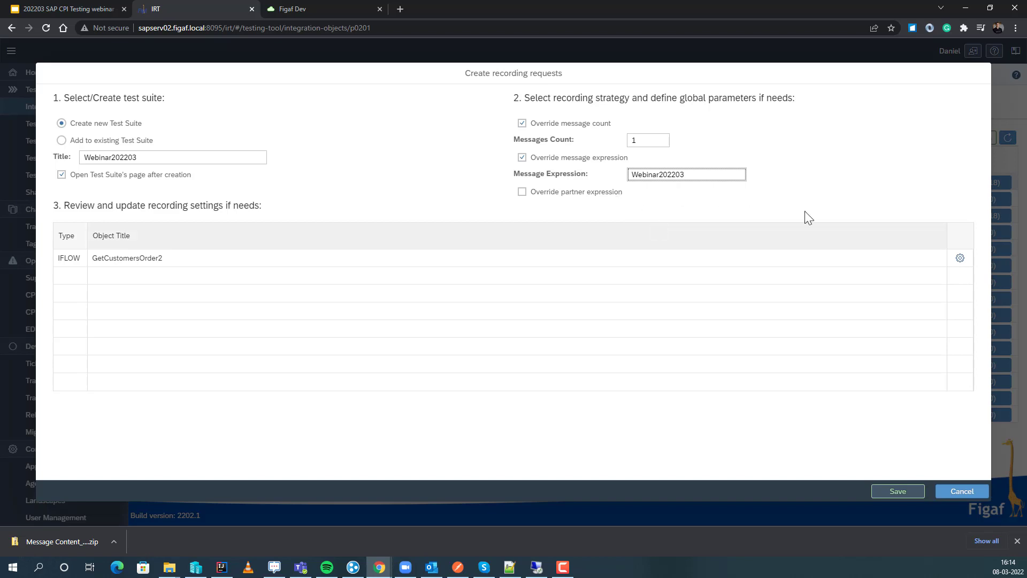
Review the overridden recording configuration of GetCustomersOrder2 and save the recording request.
{"action": "left_click", "coordinate": [959, 257]}
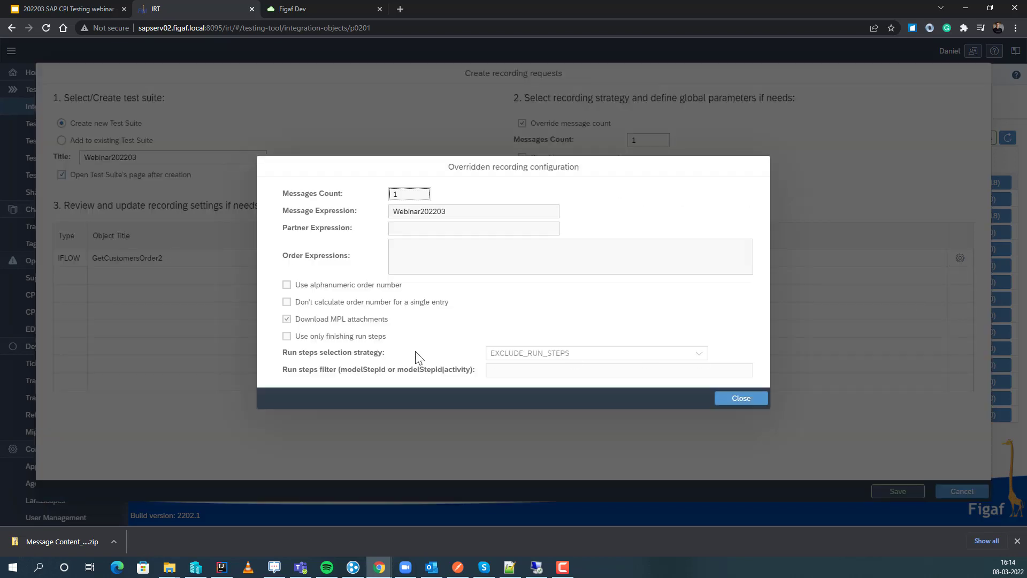
{"action": "left_click", "coordinate": [287, 319]}
{"action": "left_click", "coordinate": [732, 404]}
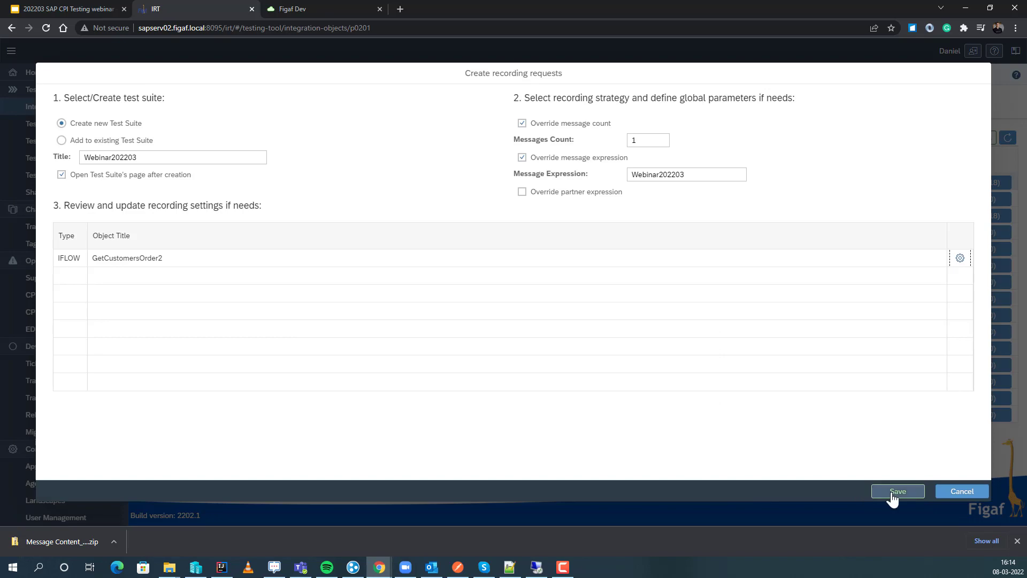
{"action": "left_click", "coordinate": [892, 493]}
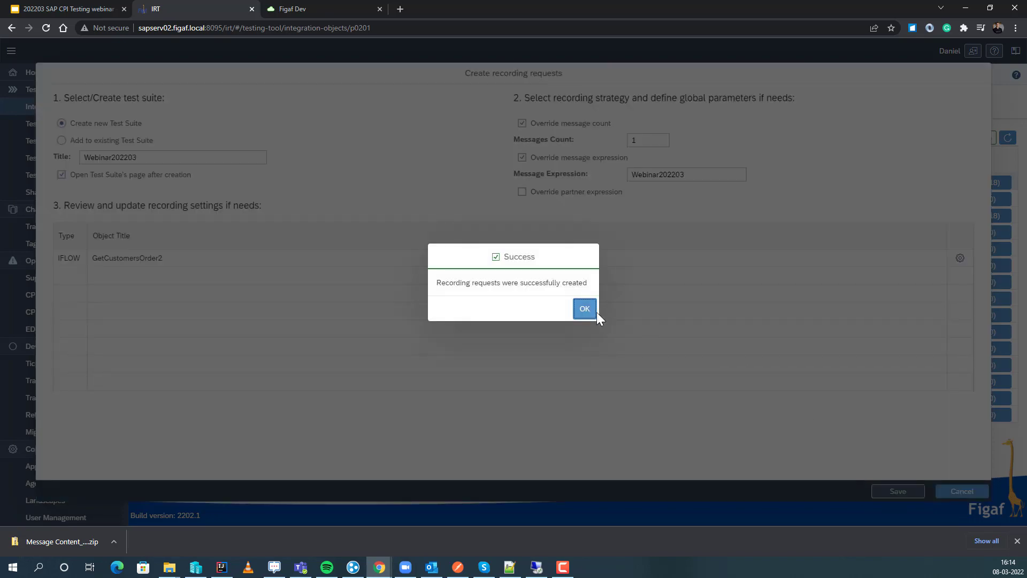
{"action": "left_click", "coordinate": [579, 313]}
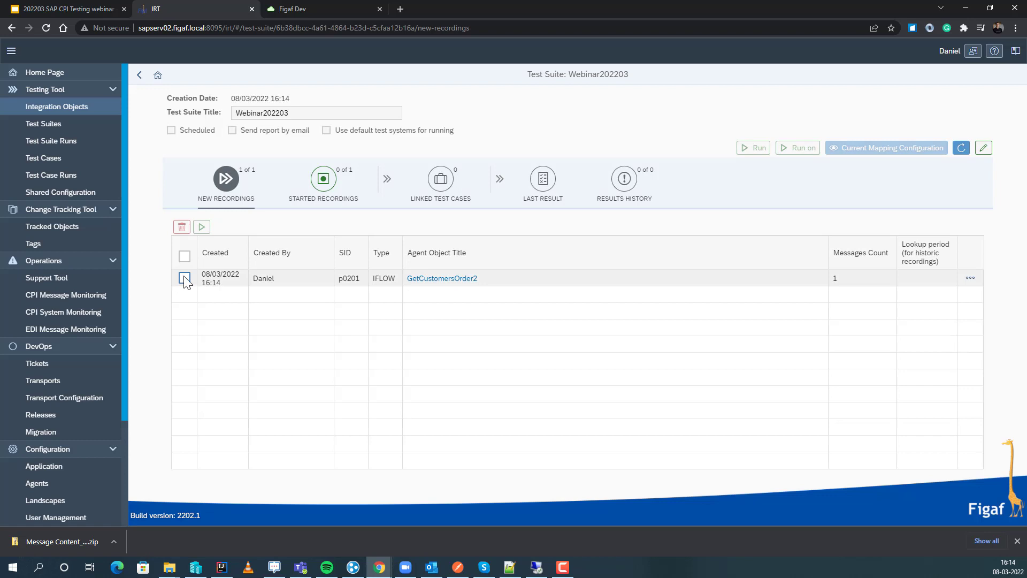
Start the new GetCustomersOrder2 recording in the Webinar202203 test suite.
{"action": "left_click", "coordinate": [185, 277]}
{"action": "left_click", "coordinate": [201, 227]}
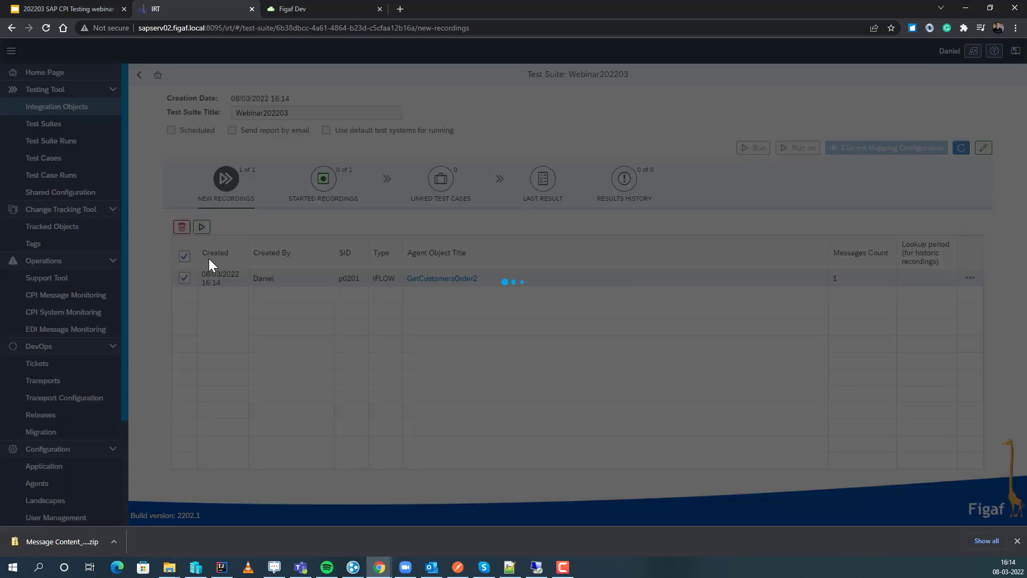
{"action": "left_click", "coordinate": [583, 315]}
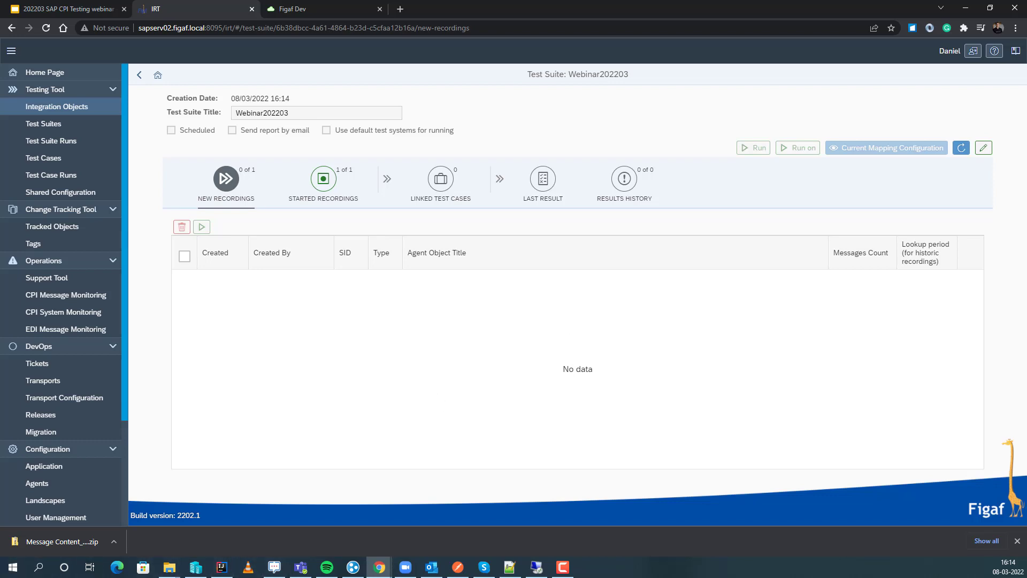
Switch briefly to Postman and back to the test suite, and poll remote messages for the started GetCustomersOrder2 recording.
{"action": "left_click", "coordinate": [458, 567]}
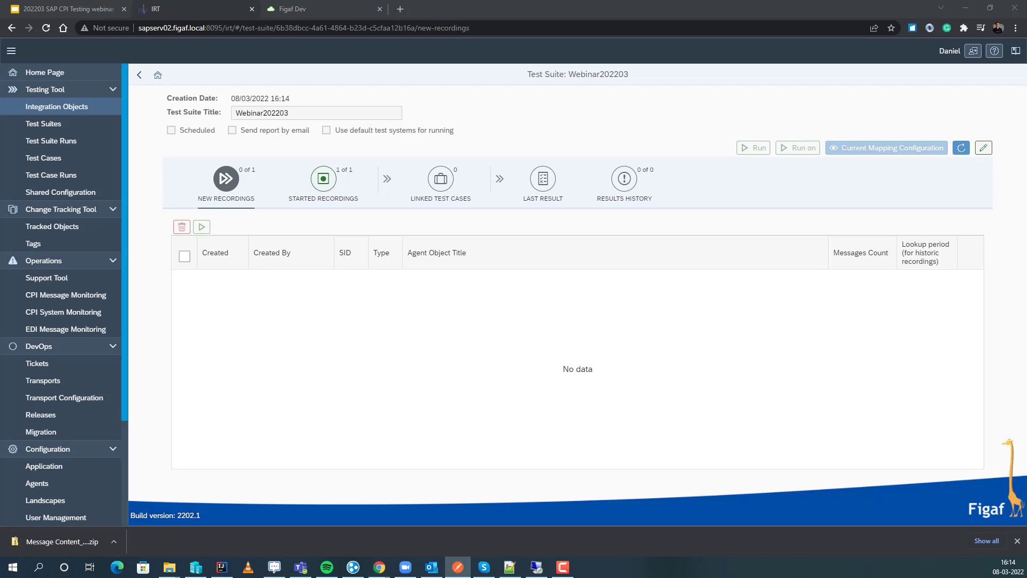
{"action": "key", "text": "alt+Tab"}
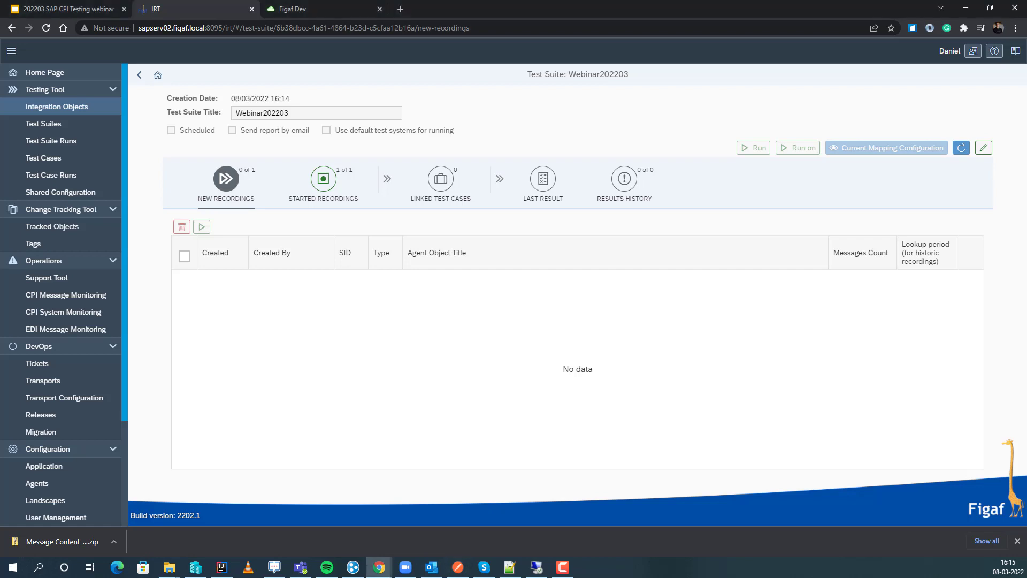
{"action": "left_click", "coordinate": [324, 182]}
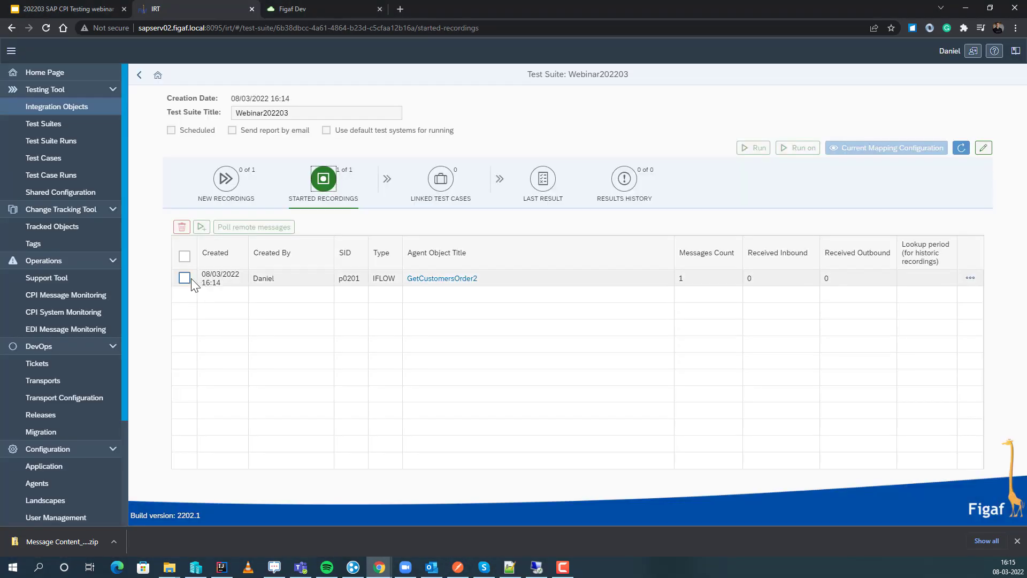
{"action": "left_click", "coordinate": [186, 278]}
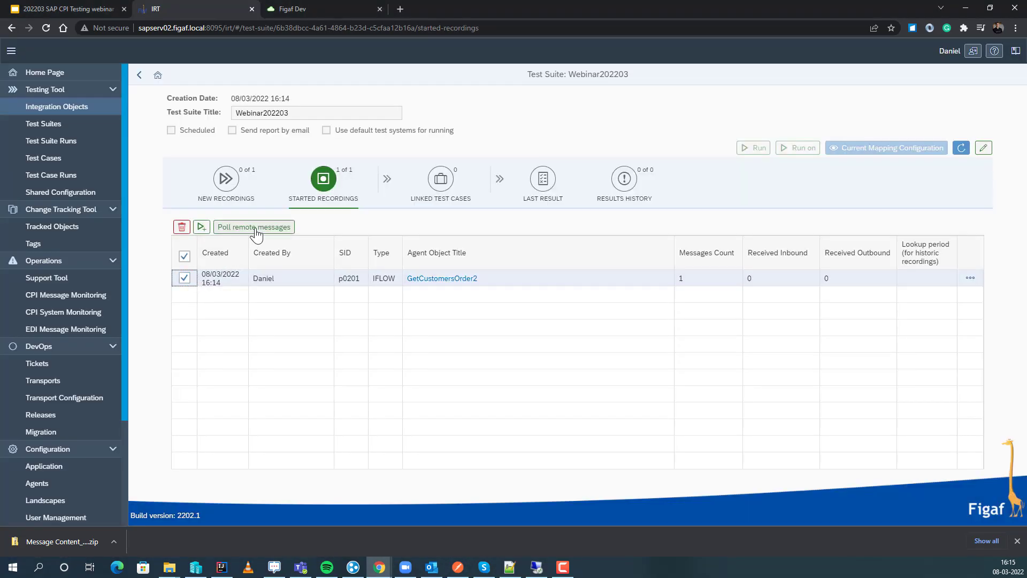
{"action": "left_click", "coordinate": [256, 228]}
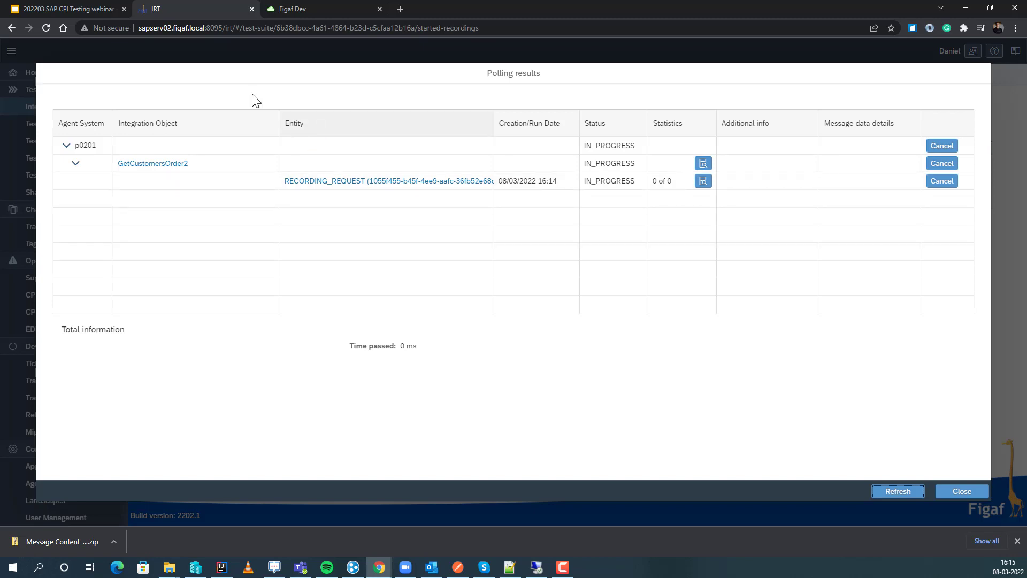
Open the trace of the 16:14:58 GetCustomersOrder2 message in SAP Cloud Integration and examine the payload at the Gather 1 run step.
{"action": "left_click", "coordinate": [301, 10]}
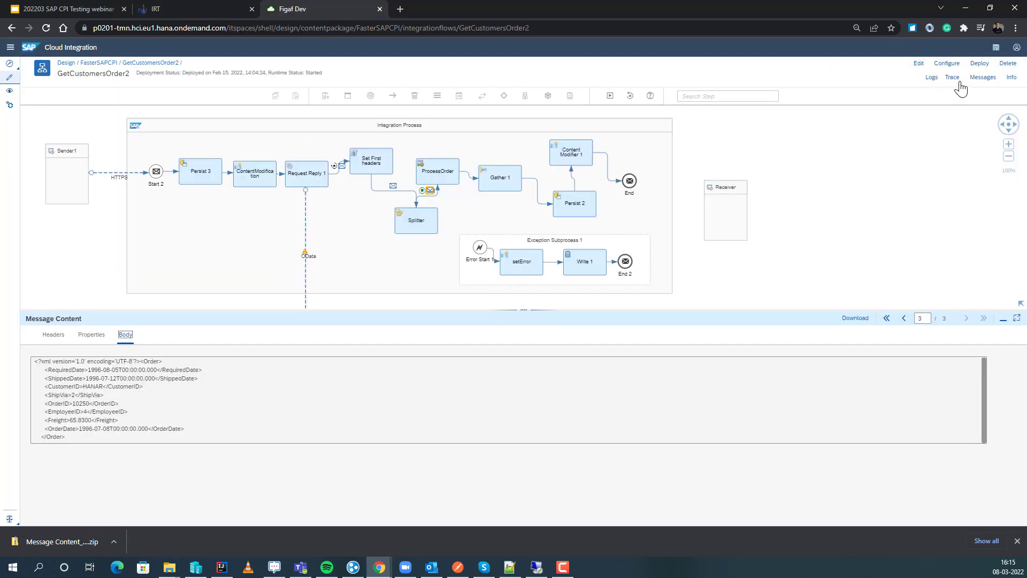
{"action": "left_click", "coordinate": [983, 79]}
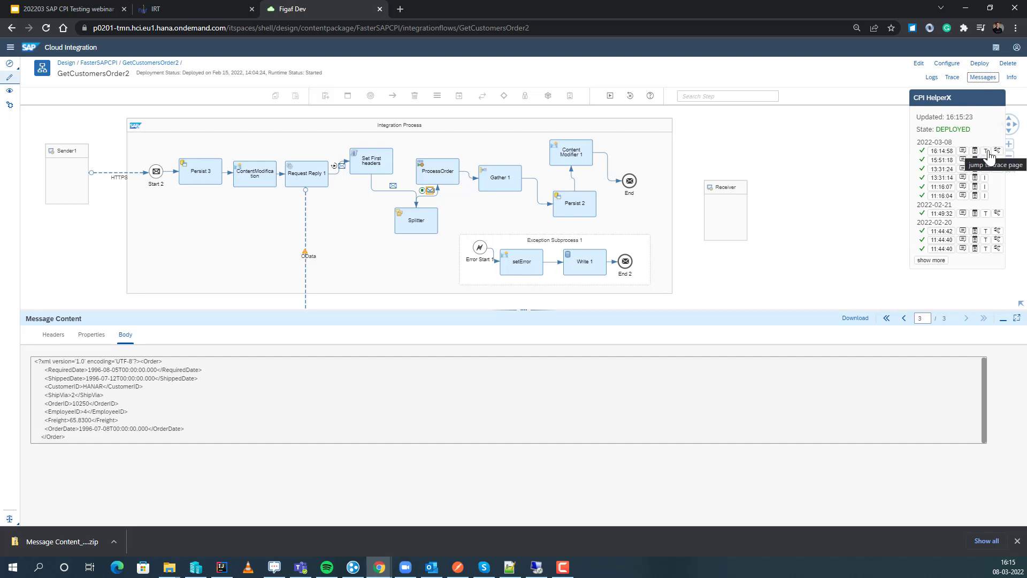
{"action": "left_click", "coordinate": [987, 152]}
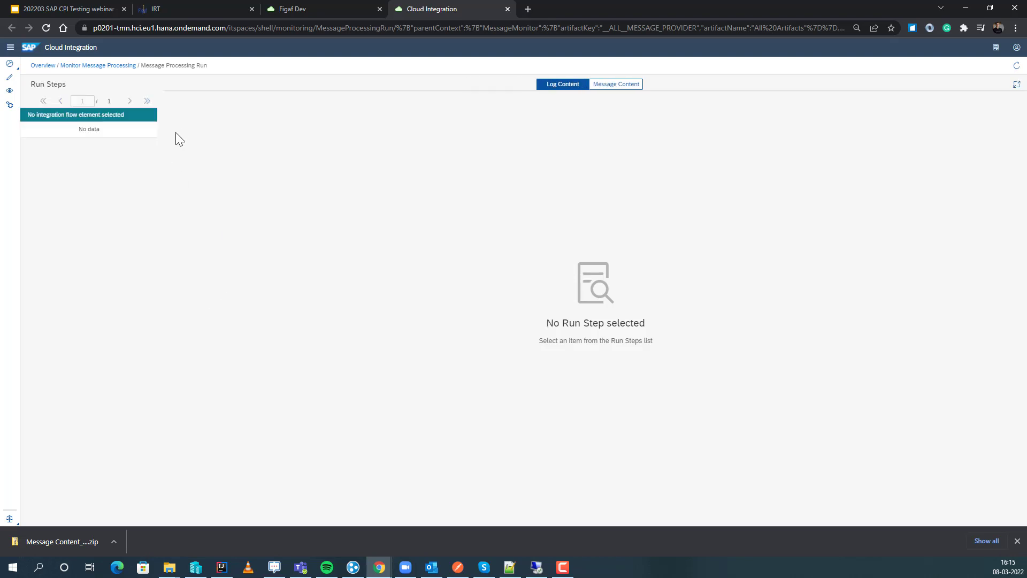
{"action": "left_click", "coordinate": [608, 86]}
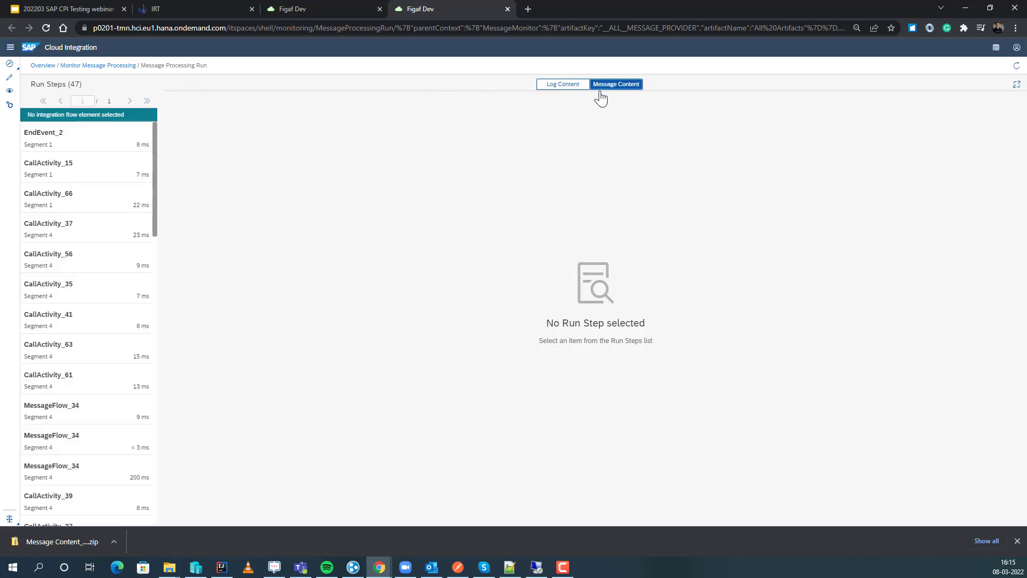
{"action": "left_click", "coordinate": [92, 228]}
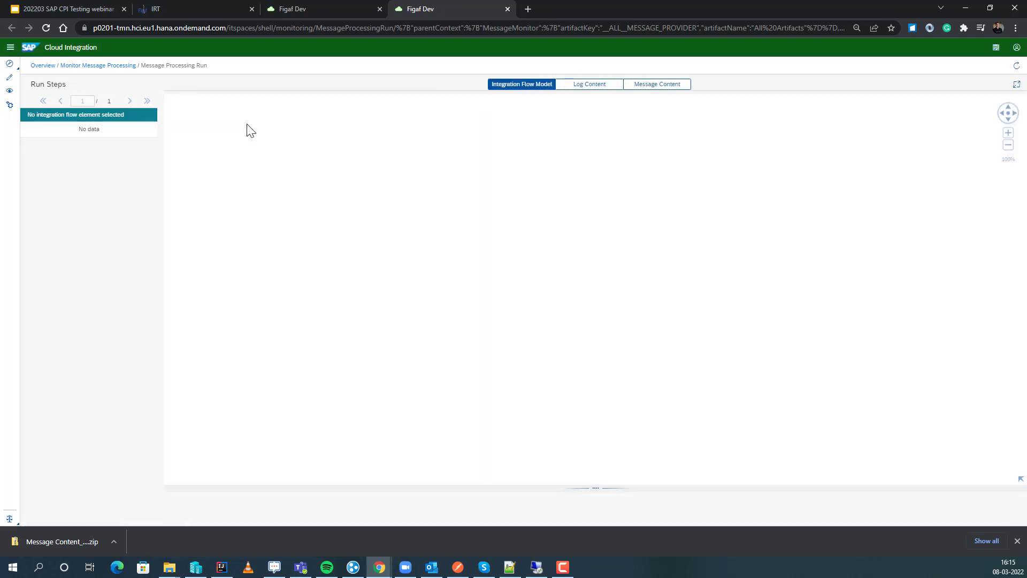
{"action": "left_click", "coordinate": [651, 87]}
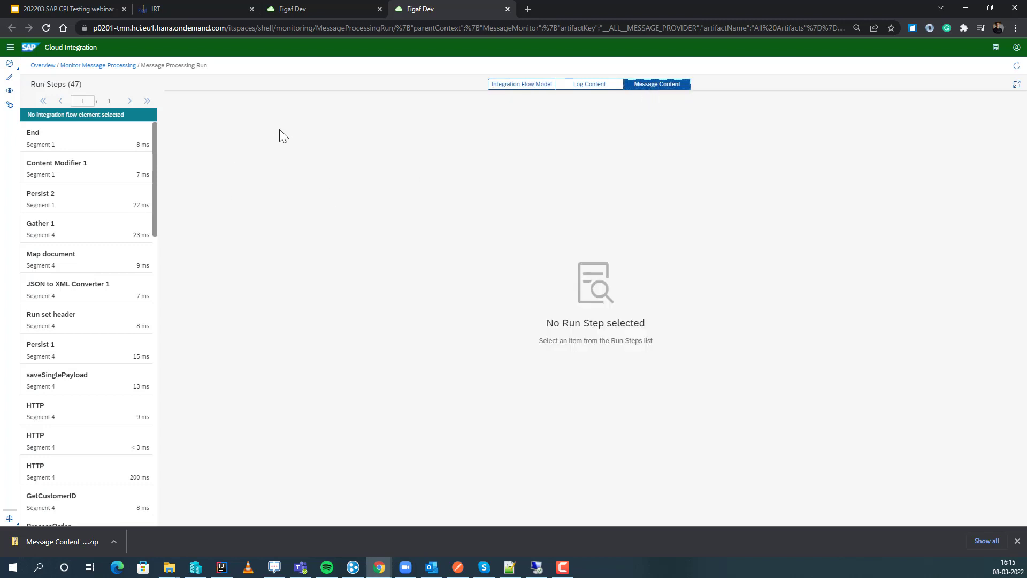
{"action": "left_click", "coordinate": [47, 241]}
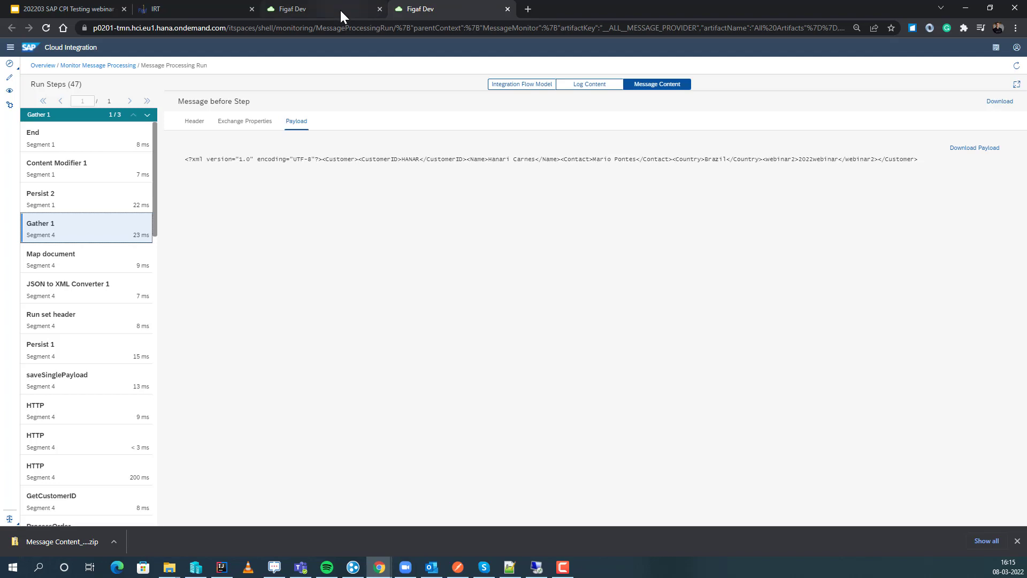
Return to the recording's polling results in the testing tool, refresh them and close them.
{"action": "left_click", "coordinate": [213, 10]}
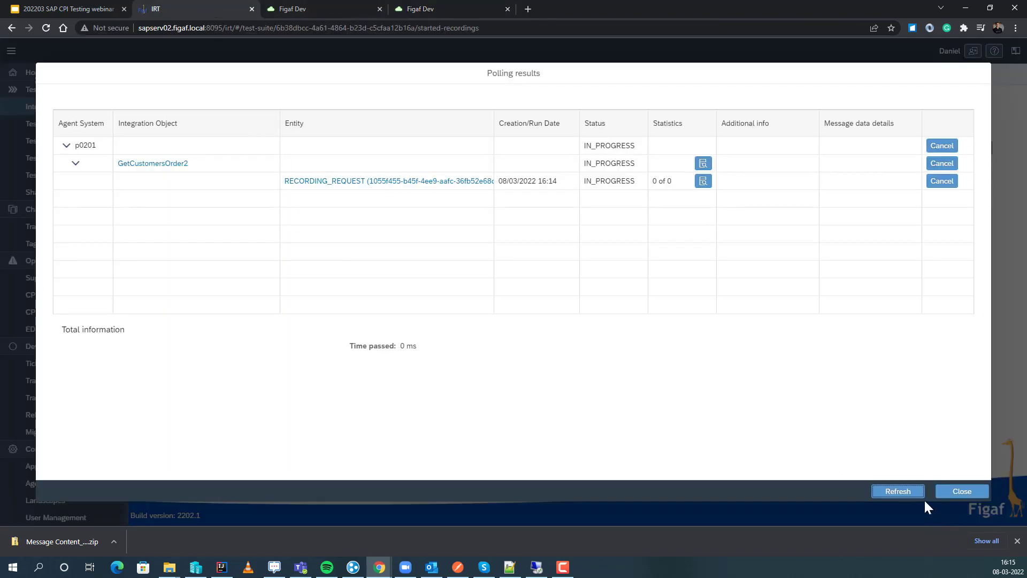
{"action": "left_click", "coordinate": [910, 493]}
{"action": "left_click", "coordinate": [961, 491]}
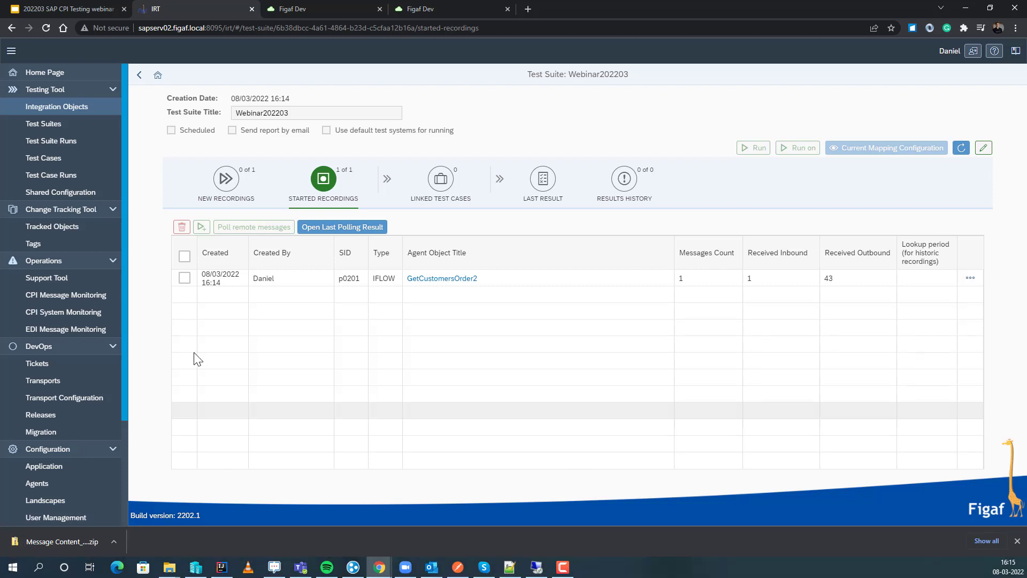
Create a REGRESSION test case from the GetCustomersOrder2 recording, keeping only the p0201 test object and a message count of 1.
{"action": "left_click", "coordinate": [184, 278]}
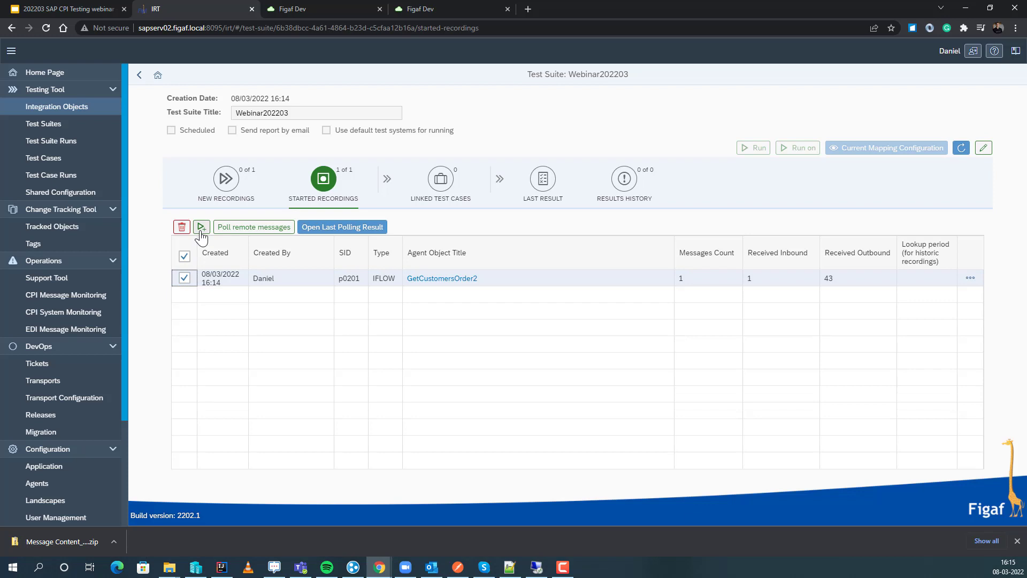
{"action": "left_click", "coordinate": [201, 232]}
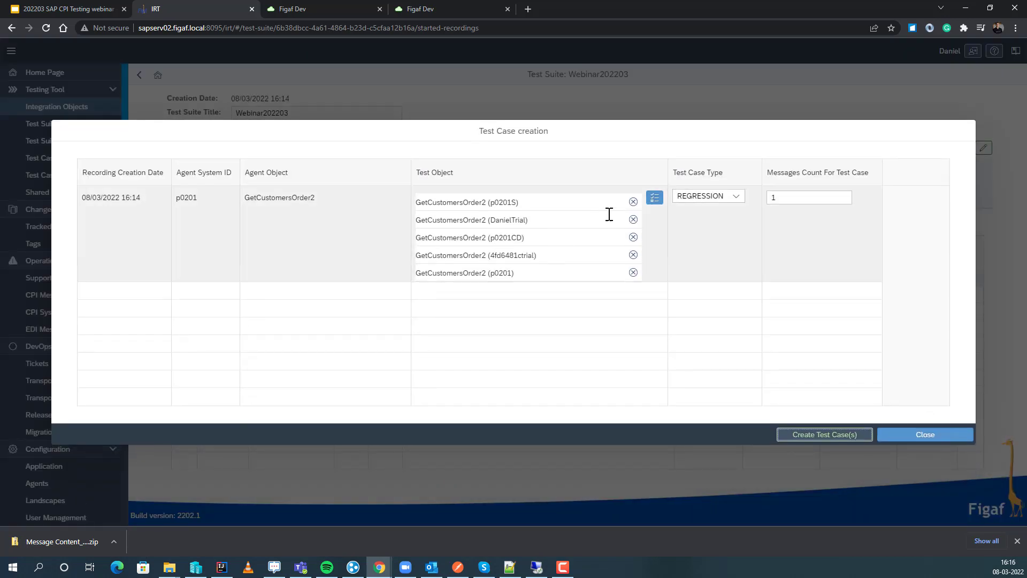
{"action": "left_click", "coordinate": [633, 202]}
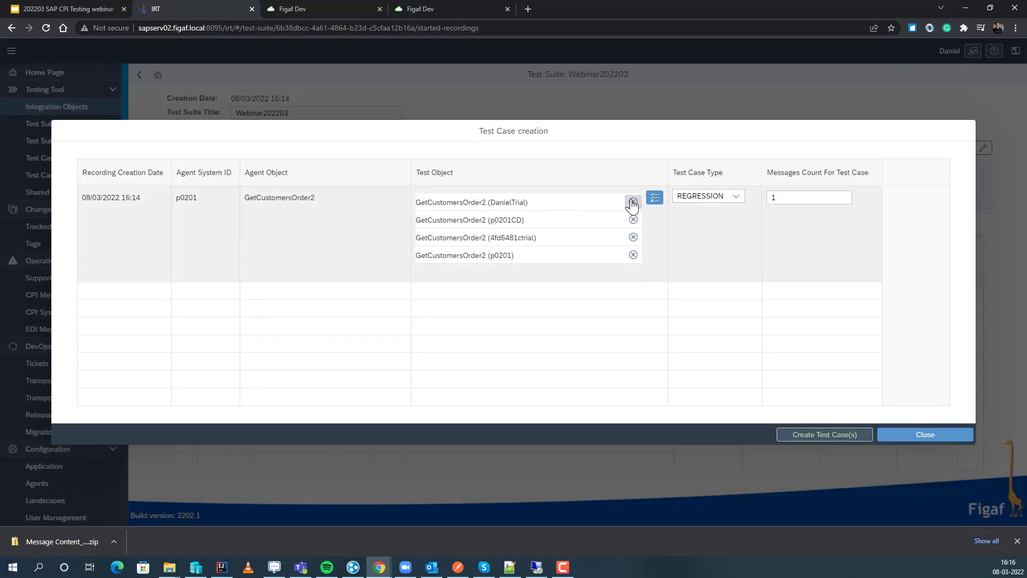
{"action": "left_click", "coordinate": [633, 202]}
{"action": "left_click", "coordinate": [633, 202]}
{"action": "left_click", "coordinate": [633, 202]}
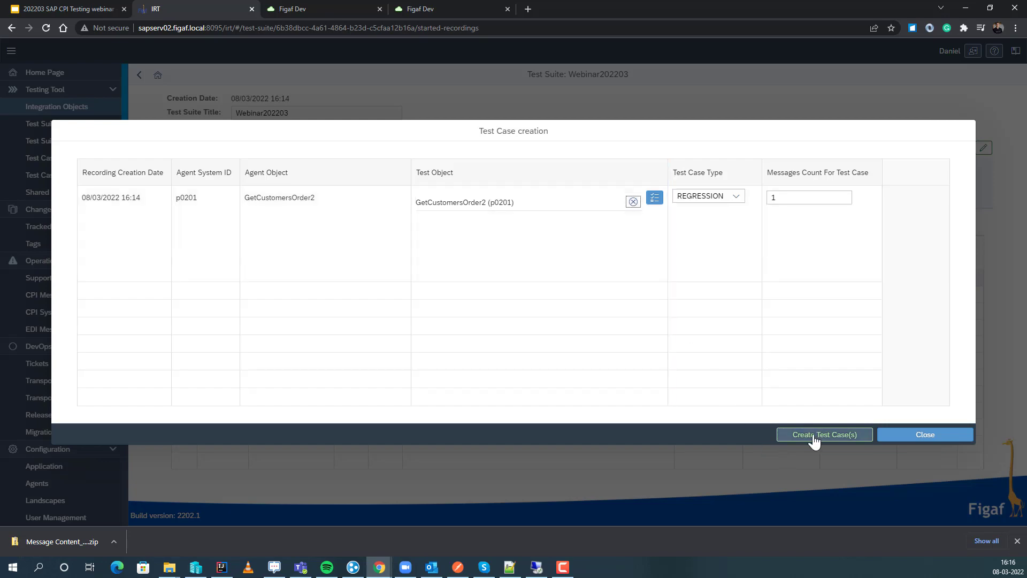
{"action": "left_click", "coordinate": [814, 440]}
{"action": "left_click", "coordinate": [583, 309]}
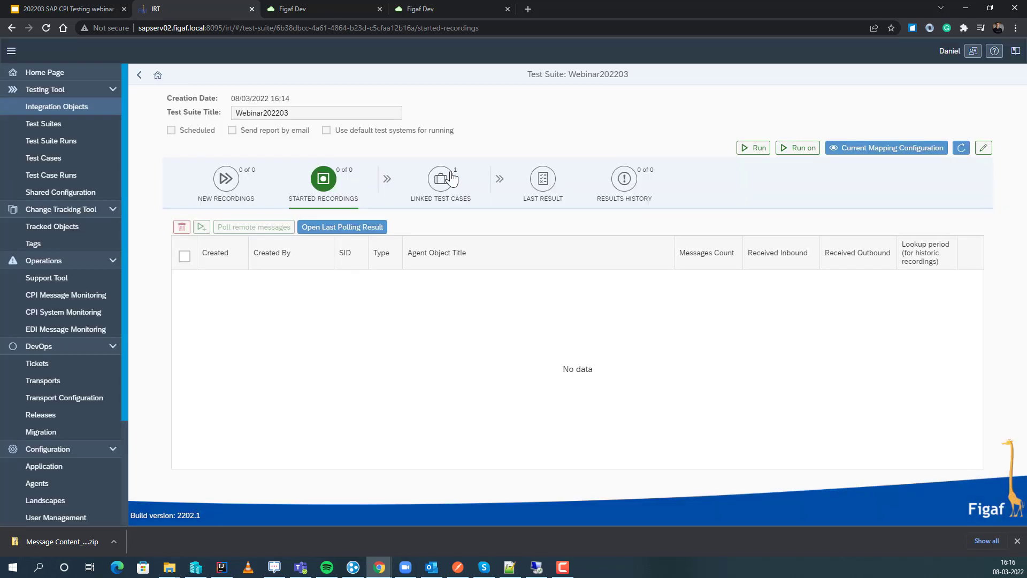
Show the suite's linked test cases, run the suite on the p0201 (GetCustomersOrder2) test system, and open the last result.
{"action": "left_click", "coordinate": [451, 178]}
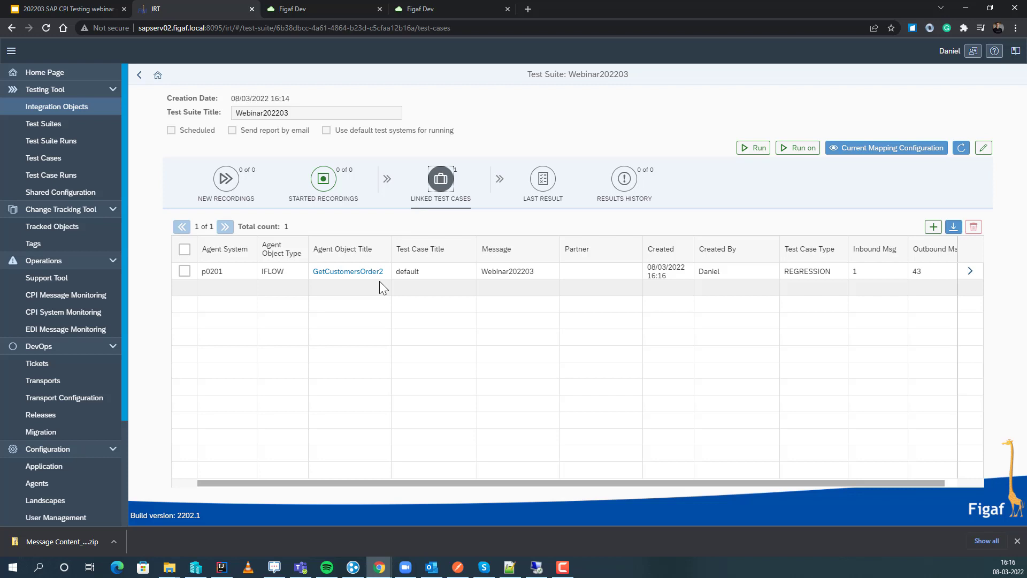
{"action": "left_click", "coordinate": [793, 155]}
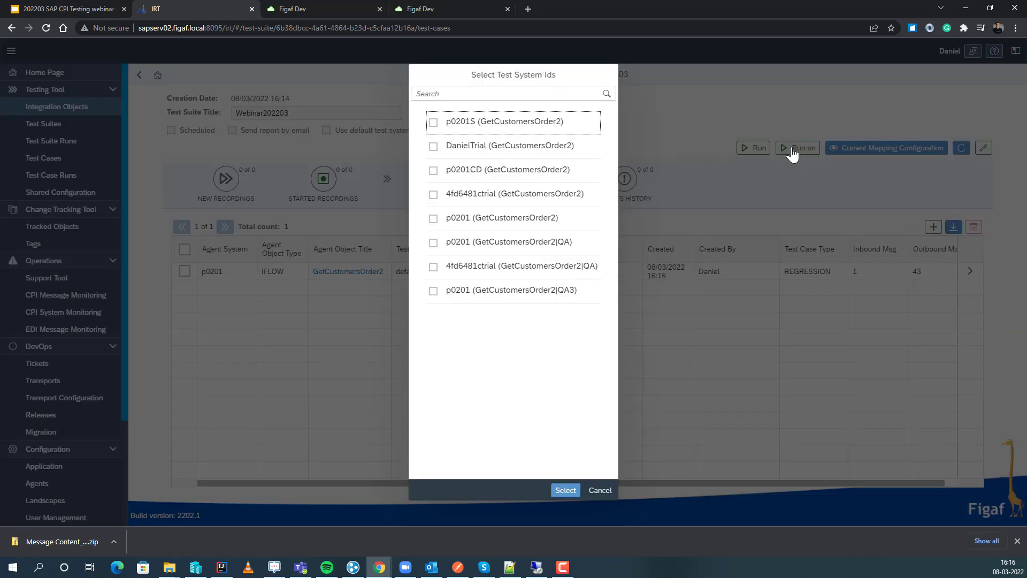
{"action": "left_click", "coordinate": [448, 241]}
{"action": "left_click", "coordinate": [449, 259]}
{"action": "left_click", "coordinate": [454, 243]}
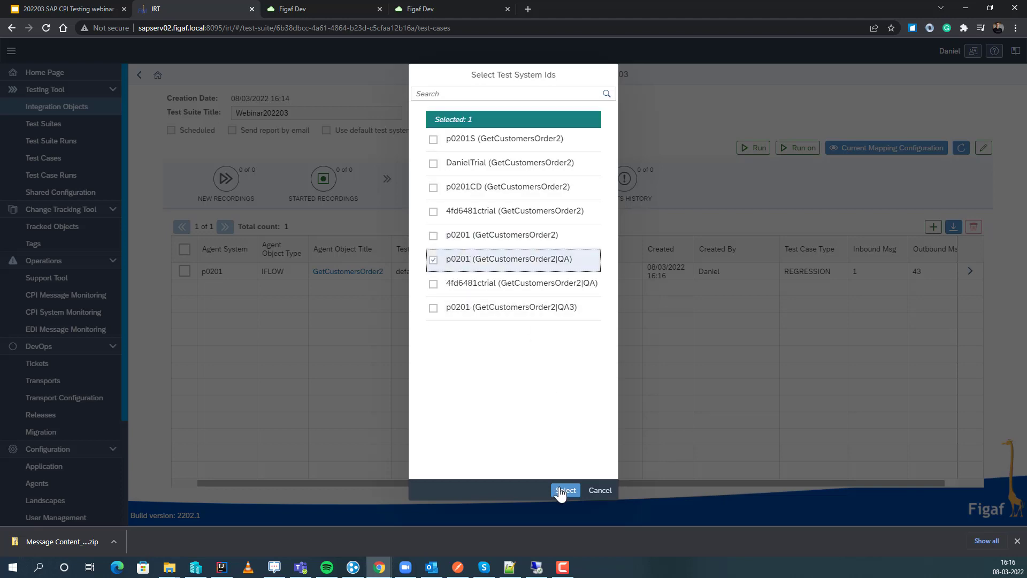
{"action": "left_click", "coordinate": [482, 235]}
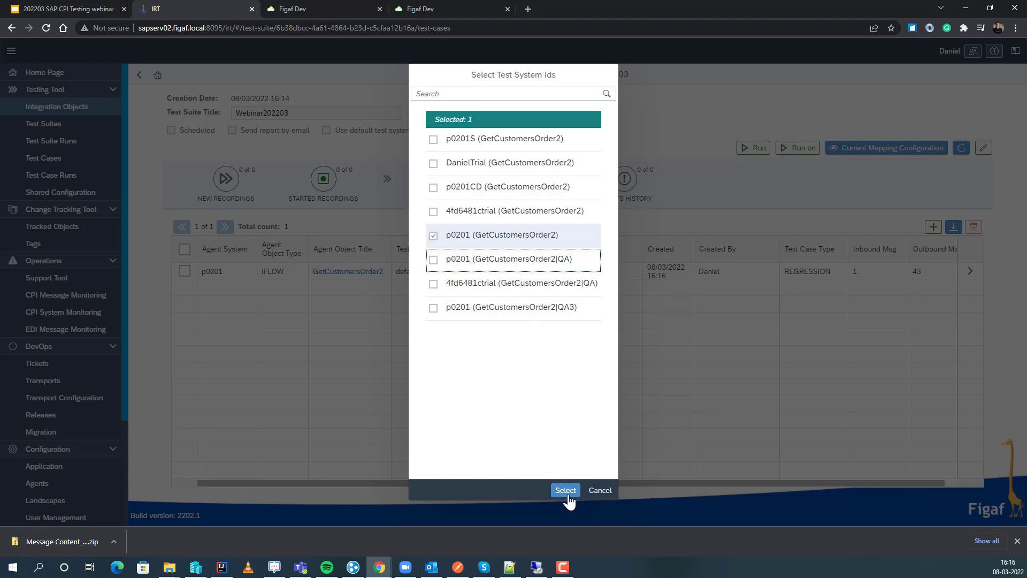
{"action": "left_click", "coordinate": [566, 491]}
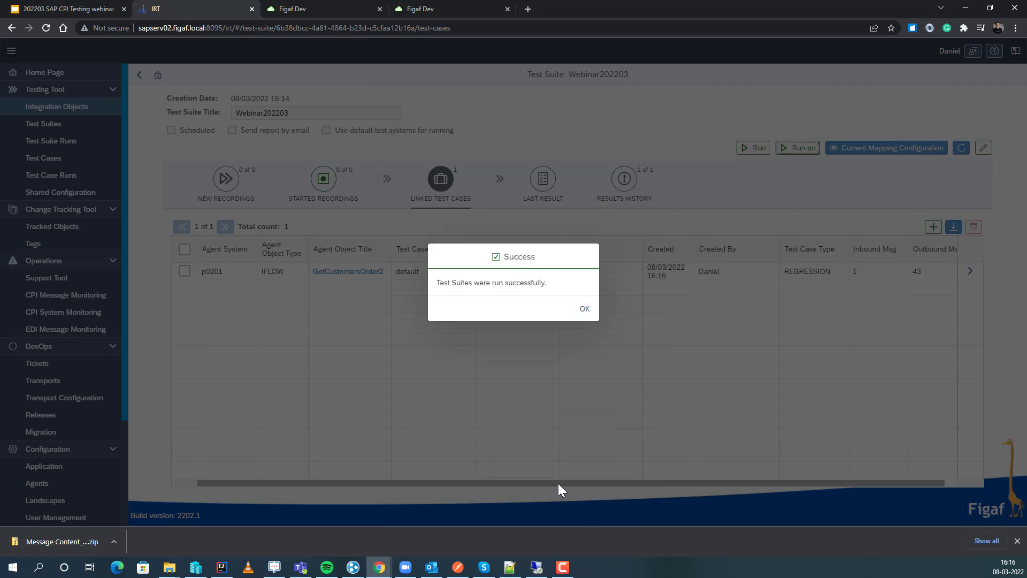
{"action": "left_click", "coordinate": [585, 316]}
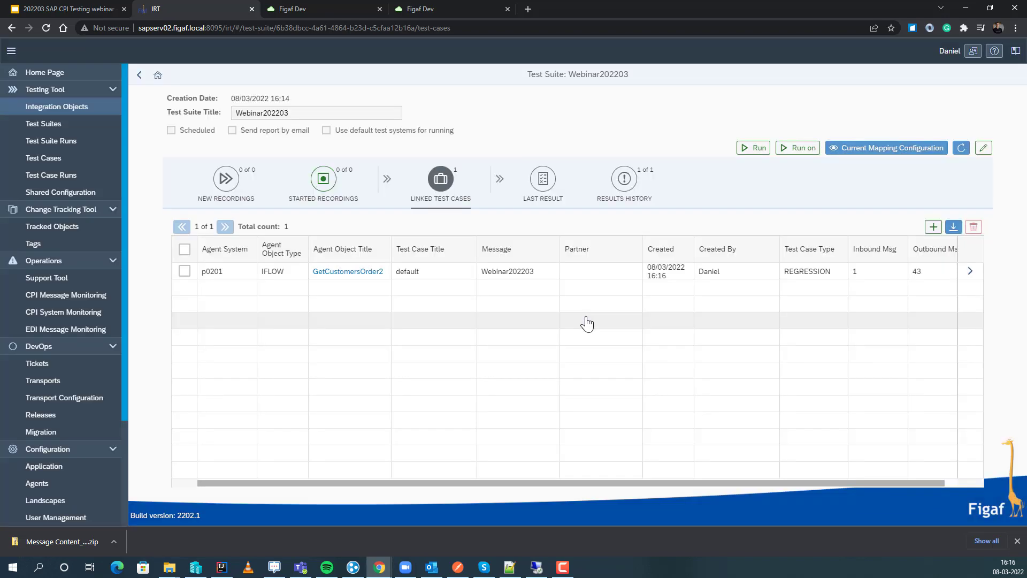
{"action": "left_click", "coordinate": [545, 185]}
Check the correlation ID of the 16:16:42 GetCustomersOrder2 message in SAP Cloud Integration monitoring and return to the testing tool.
{"action": "left_click", "coordinate": [404, 3]}
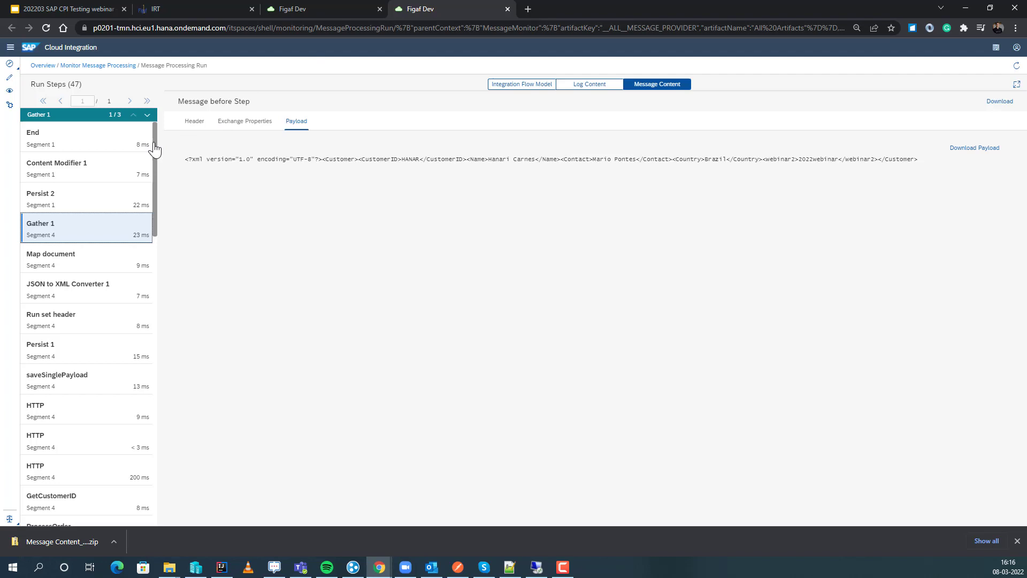
{"action": "left_click", "coordinate": [96, 69]}
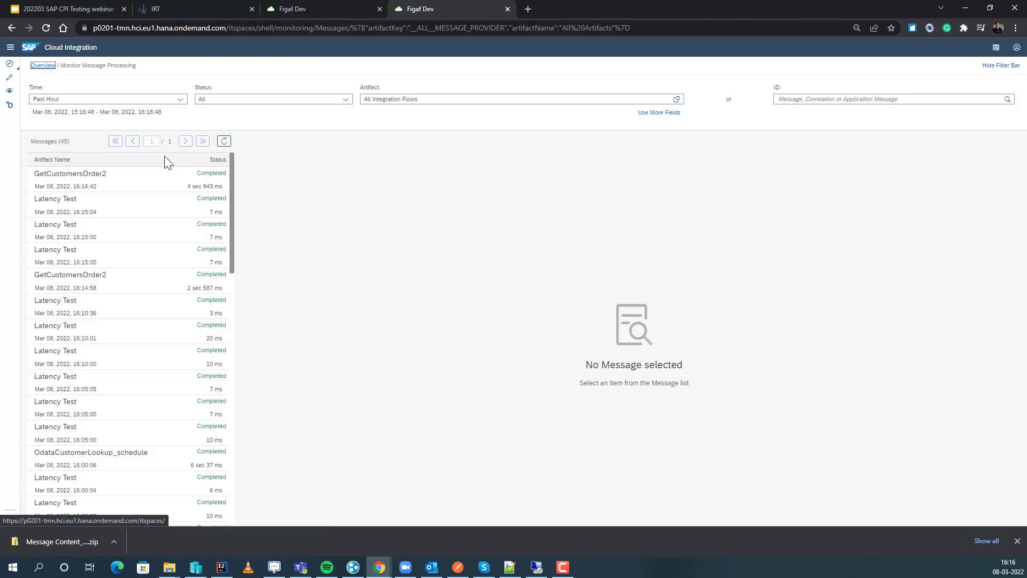
{"action": "left_click", "coordinate": [128, 181]}
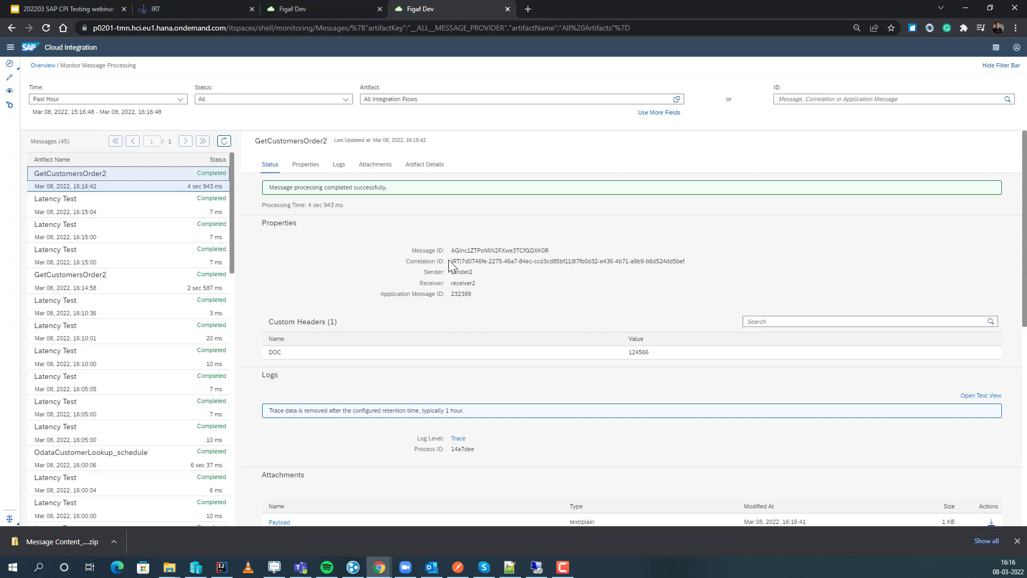
{"action": "left_click_drag", "start_coordinate": [450, 261], "coordinate": [491, 263]}
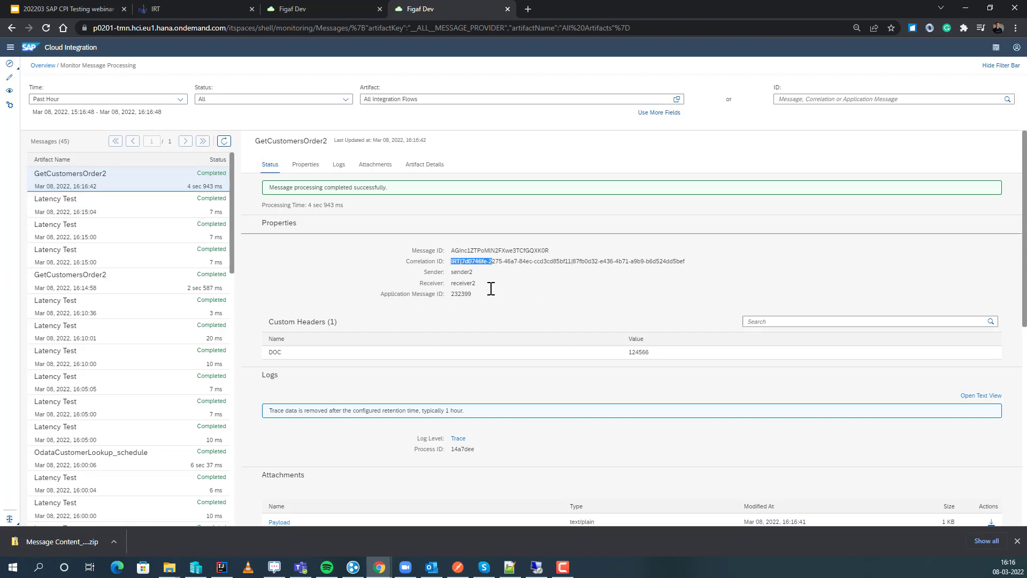
{"action": "left_click", "coordinate": [188, 14]}
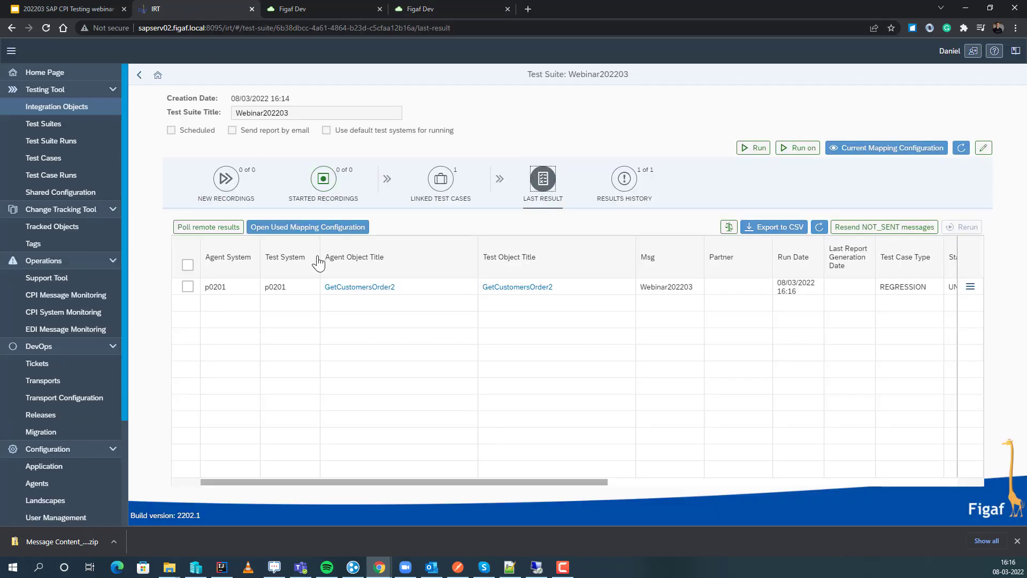
Open the test run details of the GetCustomersOrder2 result and review its message runs and the comparison results per step.
{"action": "left_click", "coordinate": [970, 286]}
{"action": "left_click", "coordinate": [883, 306]}
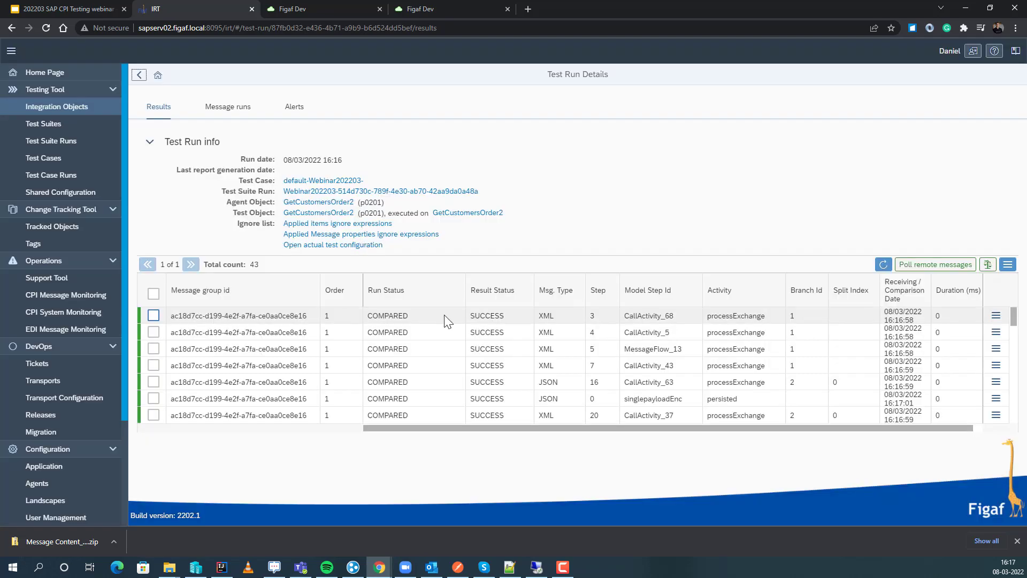
{"action": "left_click", "coordinate": [225, 108]}
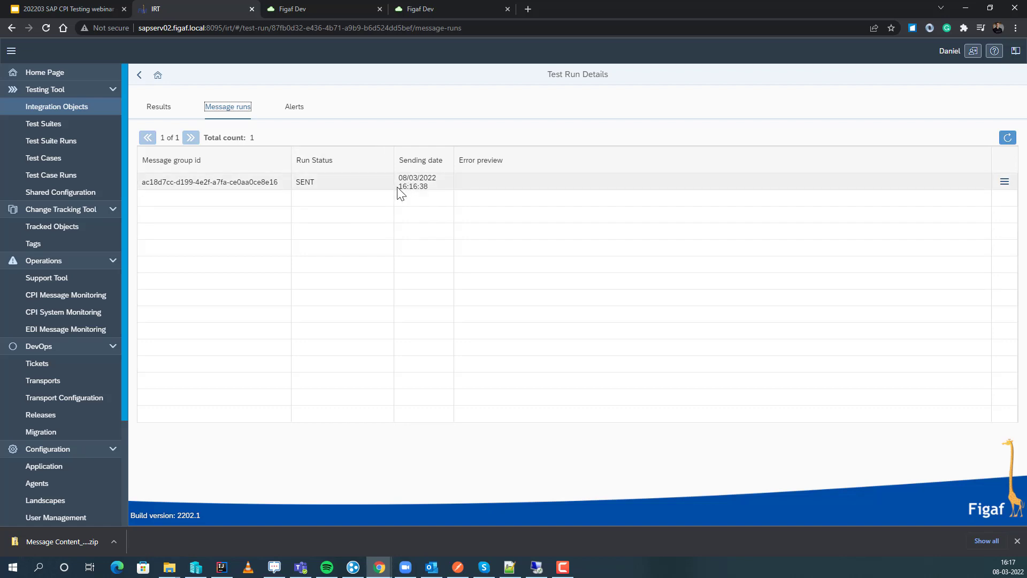
{"action": "left_click", "coordinate": [159, 108]}
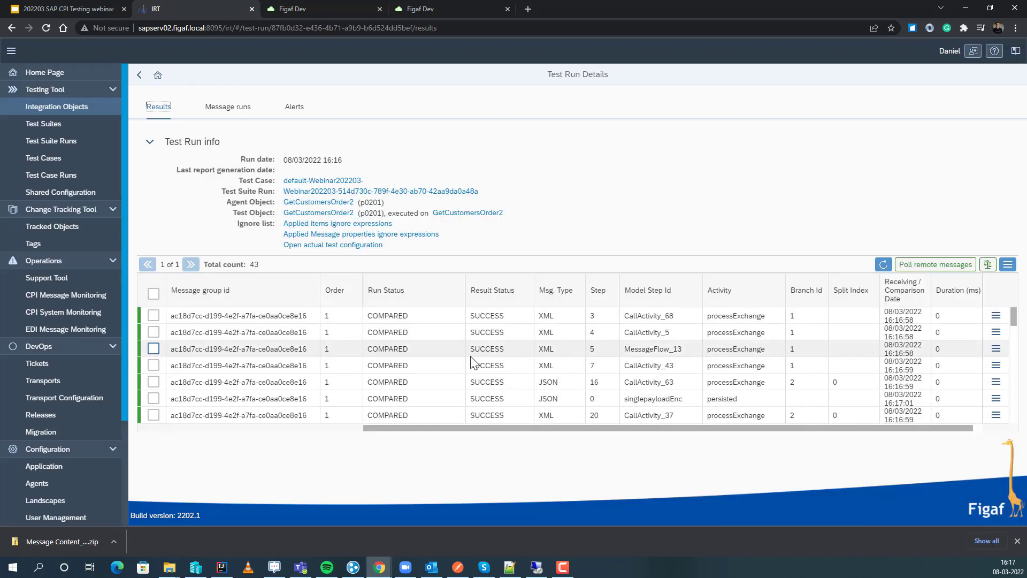
{"action": "scroll", "coordinate": [471, 363], "scroll_direction": "down", "scroll_amount": 6}
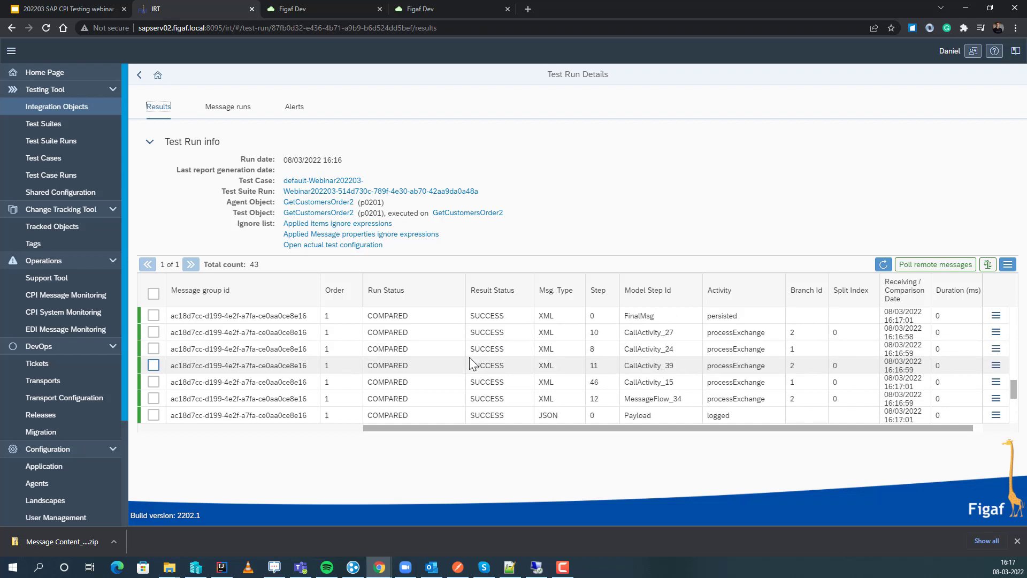
{"action": "scroll", "coordinate": [471, 363], "scroll_direction": "down", "scroll_amount": 4}
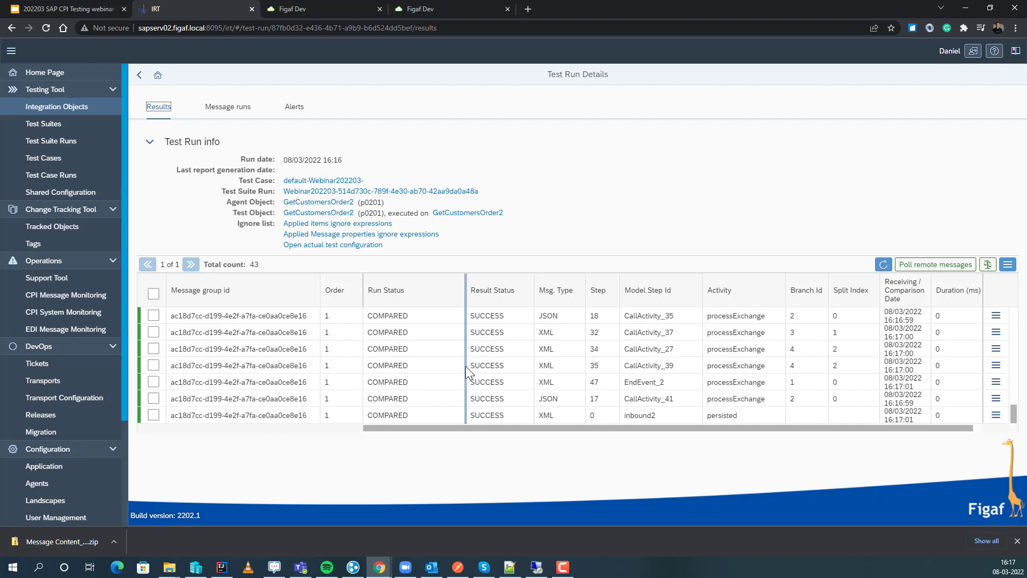
{"action": "scroll", "coordinate": [392, 349], "scroll_direction": "up", "scroll_amount": 4}
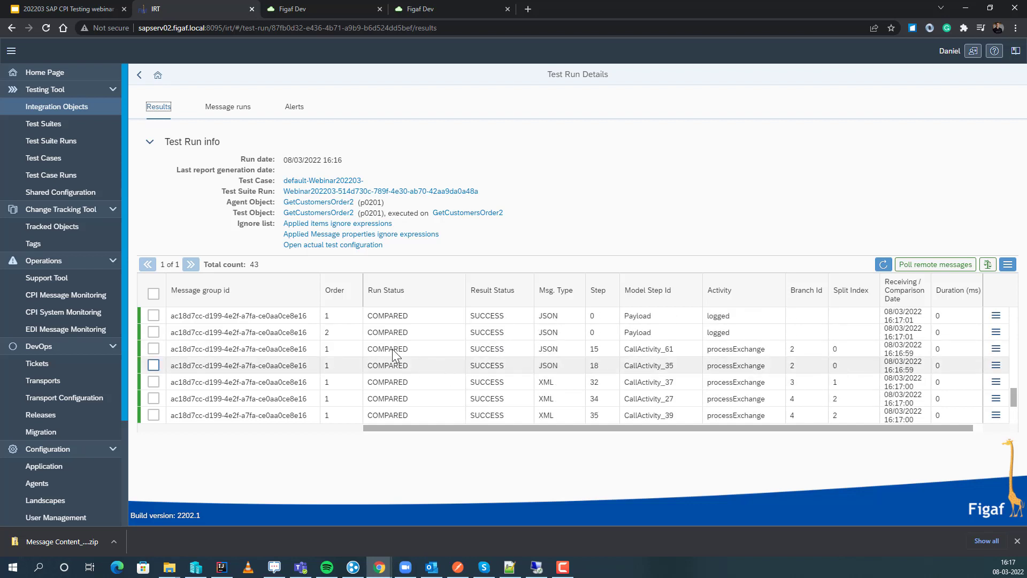
Review the applied message properties ignore expressions and the integration object's actual test configuration, and return to the test run details.
{"action": "left_click", "coordinate": [311, 236]}
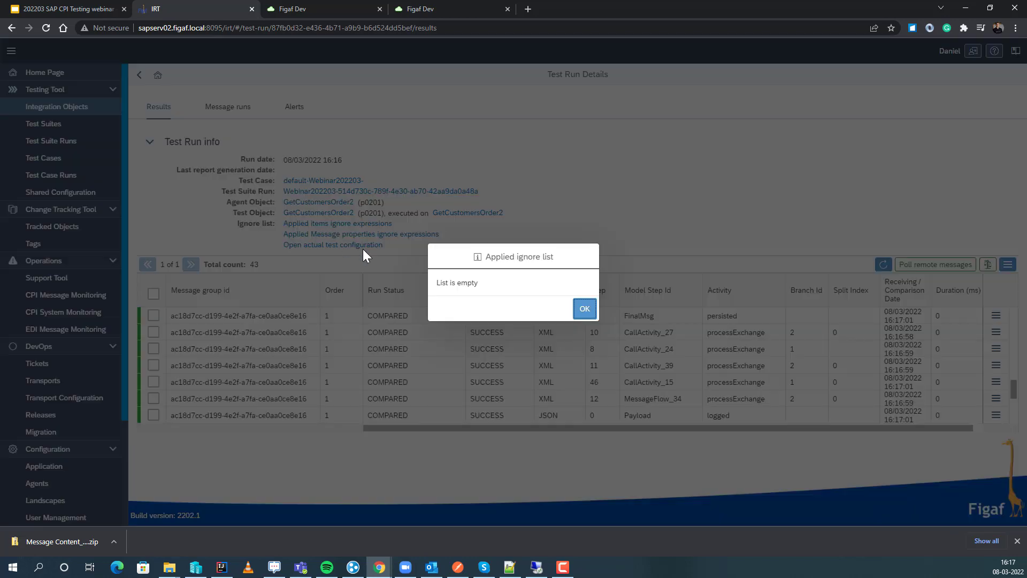
{"action": "left_click", "coordinate": [583, 309]}
{"action": "left_click", "coordinate": [333, 245]}
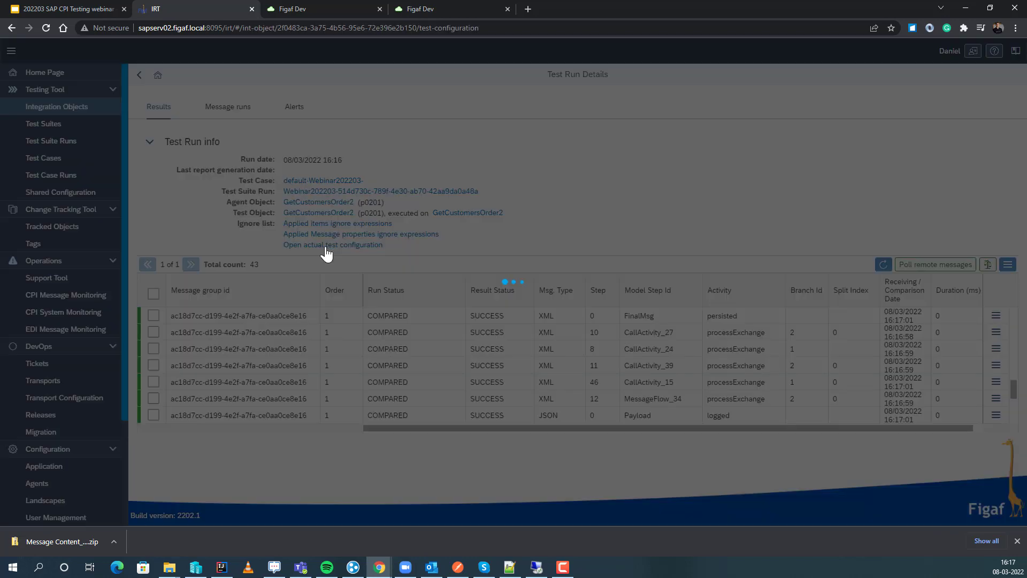
{"action": "scroll", "coordinate": [581, 321], "scroll_direction": "down", "scroll_amount": 10}
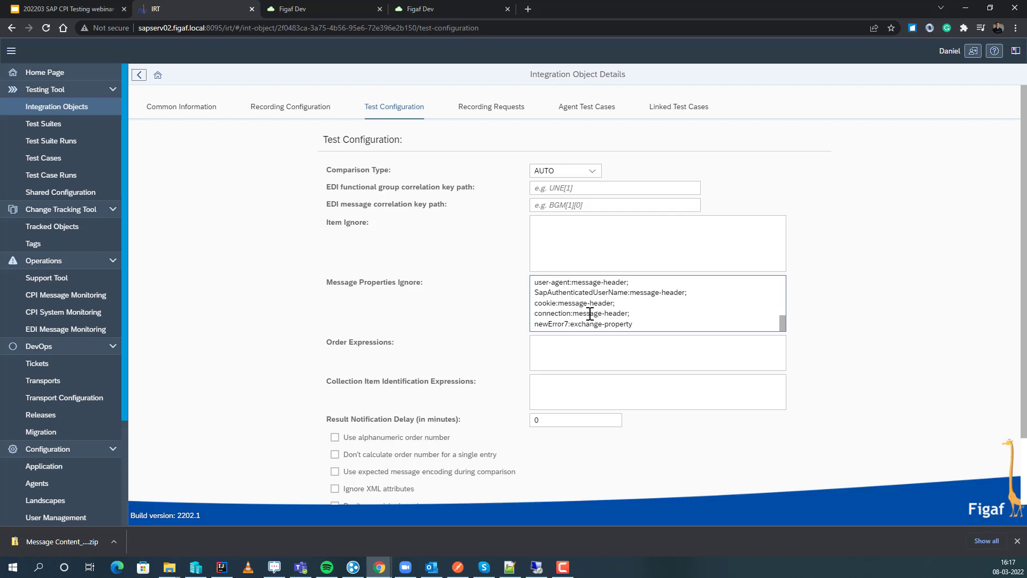
{"action": "scroll", "coordinate": [590, 314], "scroll_direction": "down", "scroll_amount": 3}
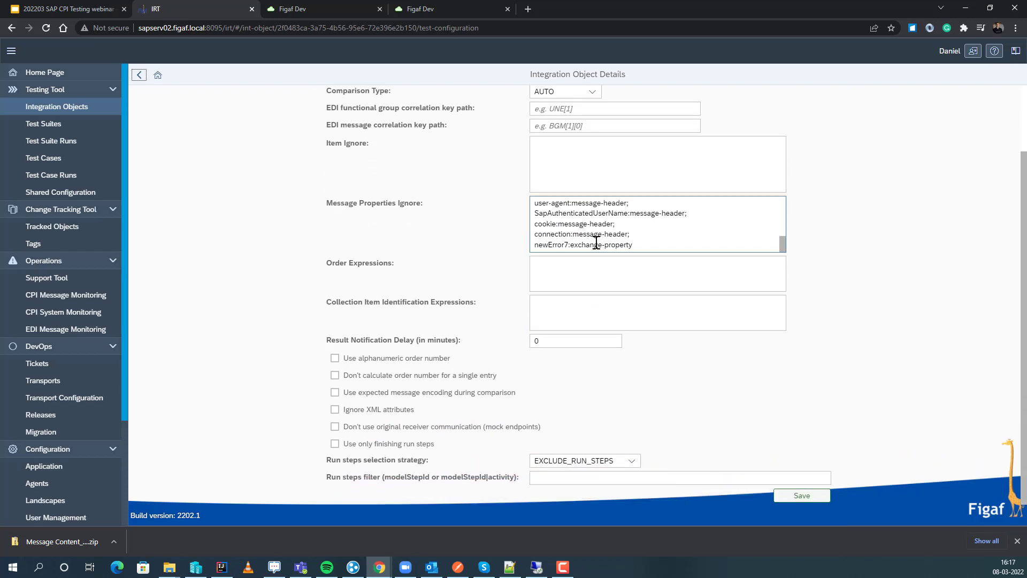
{"action": "scroll", "coordinate": [596, 243], "scroll_direction": "up", "scroll_amount": 10}
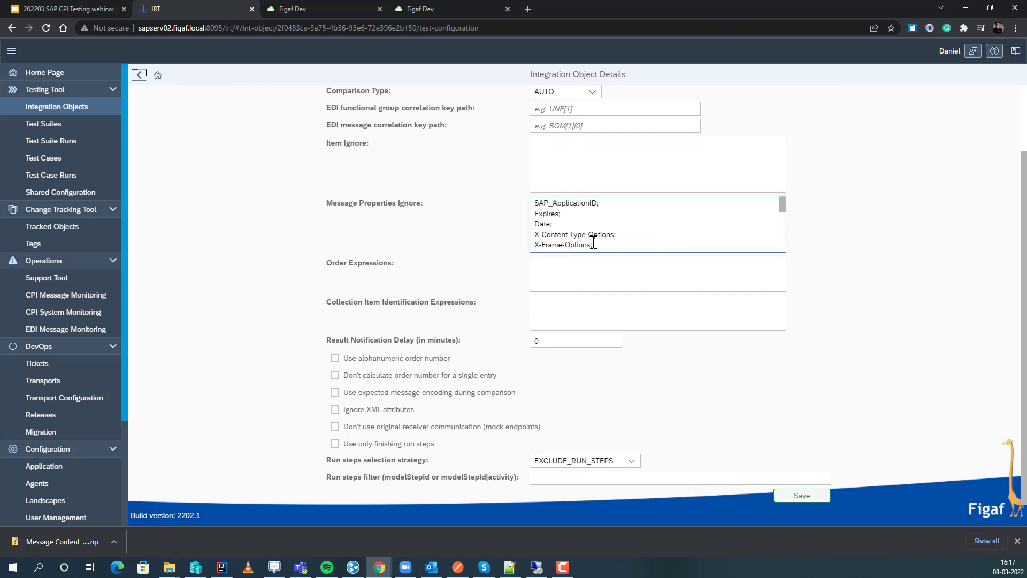
{"action": "scroll", "coordinate": [487, 262], "scroll_direction": "up", "scroll_amount": 3}
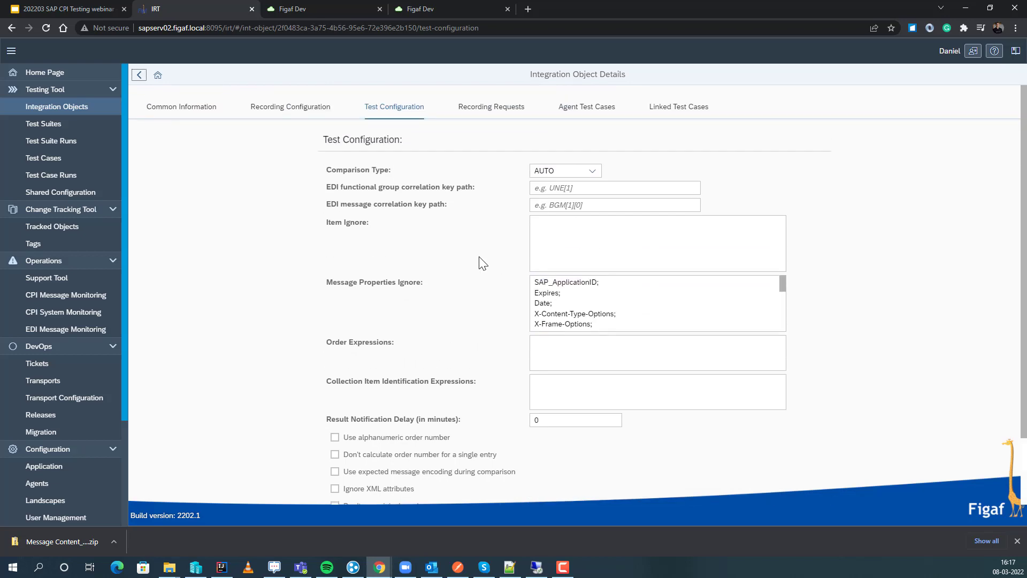
{"action": "left_click", "coordinate": [140, 76]}
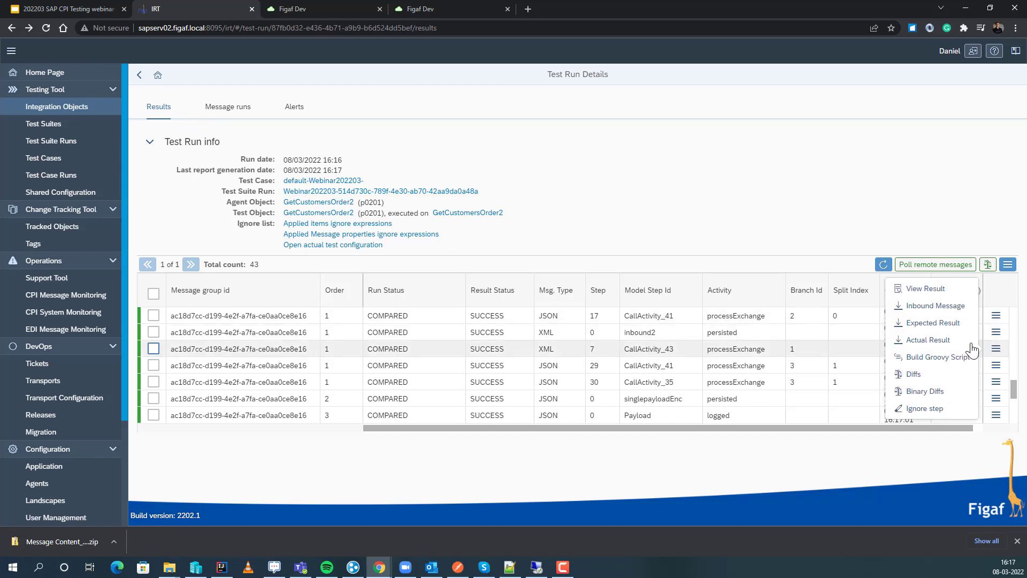
View the differences for step 7 (CallActivity_43) and add the expression /Orders/Order/ShippedDate to the ignore list.
{"action": "left_click", "coordinate": [996, 349]}
{"action": "left_click", "coordinate": [917, 374]}
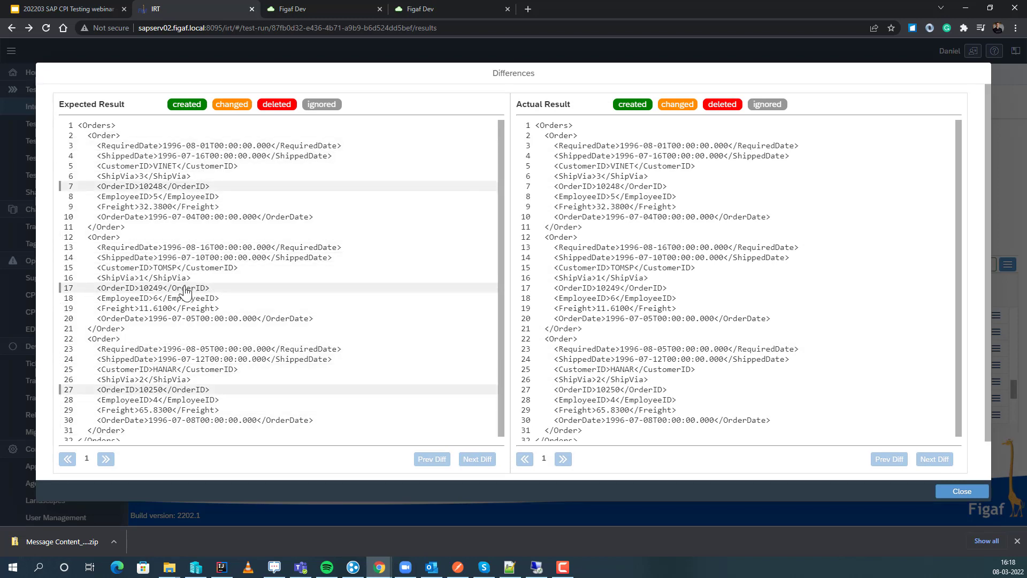
{"action": "left_click", "coordinate": [580, 261]}
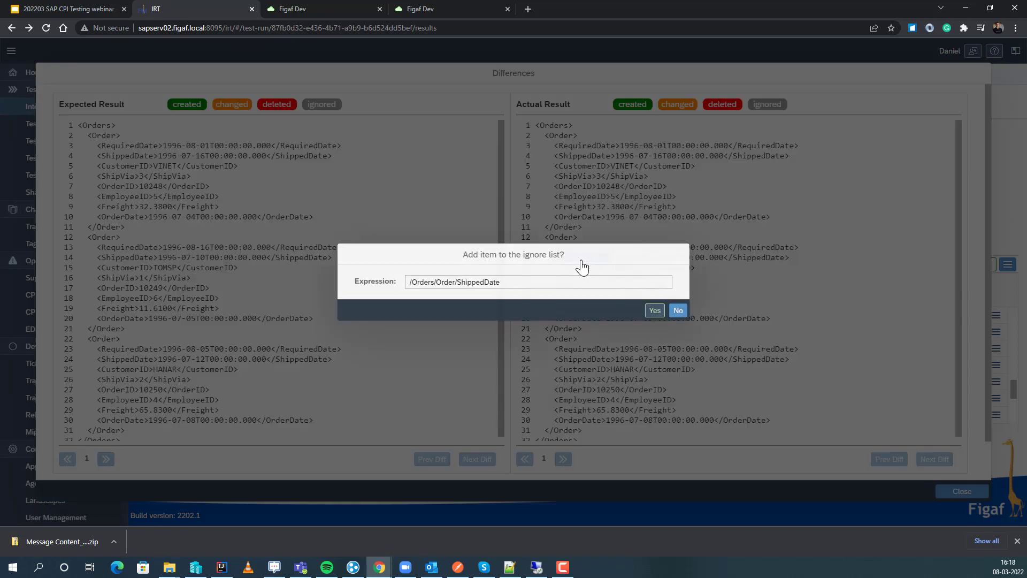
{"action": "left_click", "coordinate": [653, 310]}
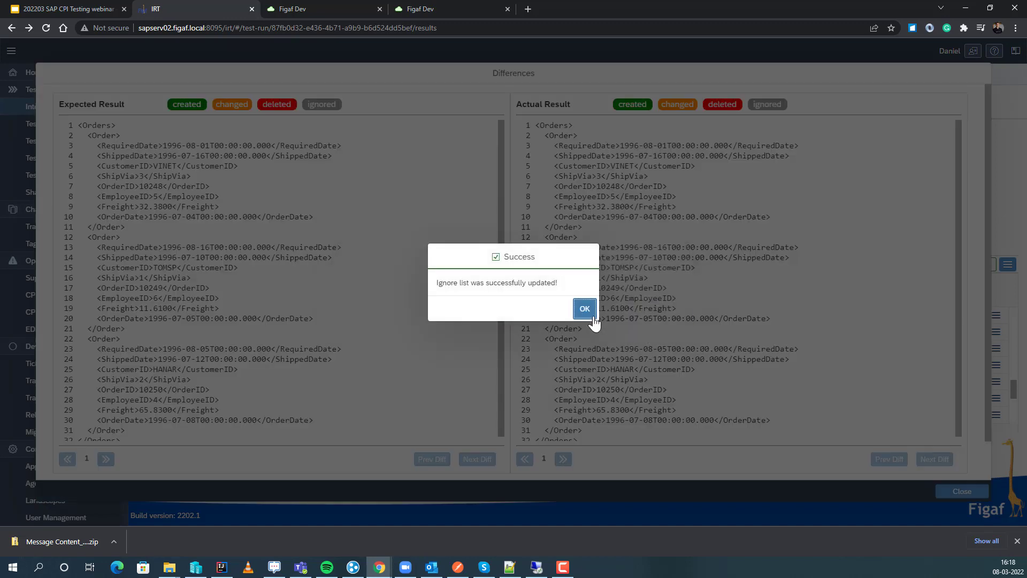
{"action": "left_click", "coordinate": [585, 309]}
{"action": "left_click", "coordinate": [953, 492]}
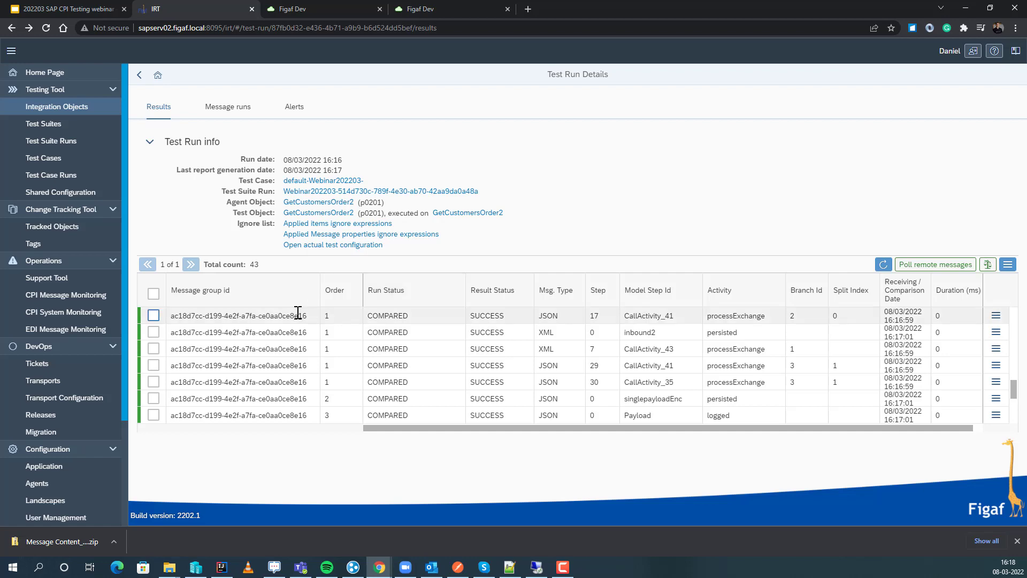
Switch to SAP Cloud Integration, edit the GetCustomersOrder2 flow and add a constant message header Webinar202203 with value newvalue to the ContentModification step.
{"action": "left_click", "coordinate": [325, 9]}
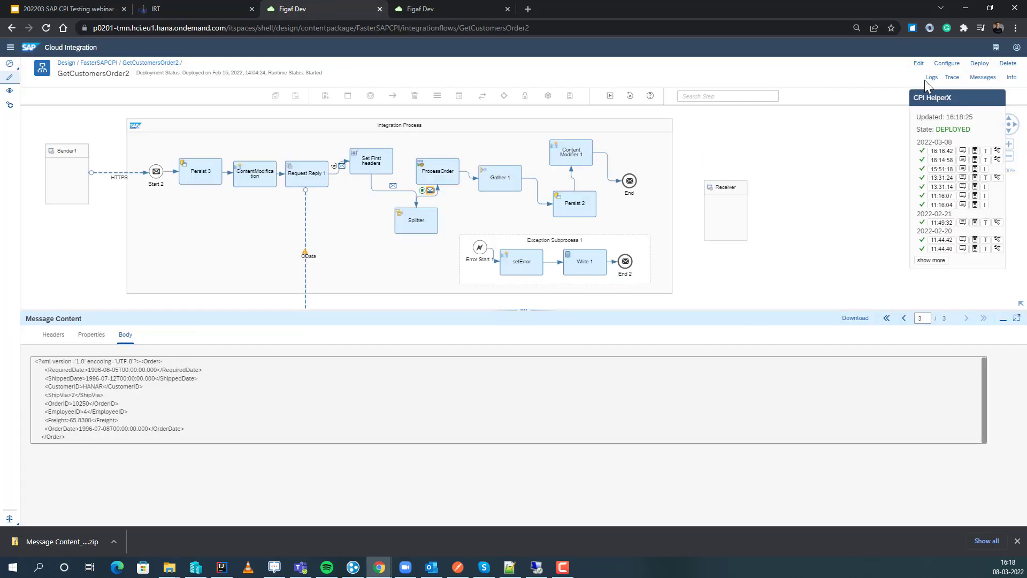
{"action": "left_click", "coordinate": [919, 63]}
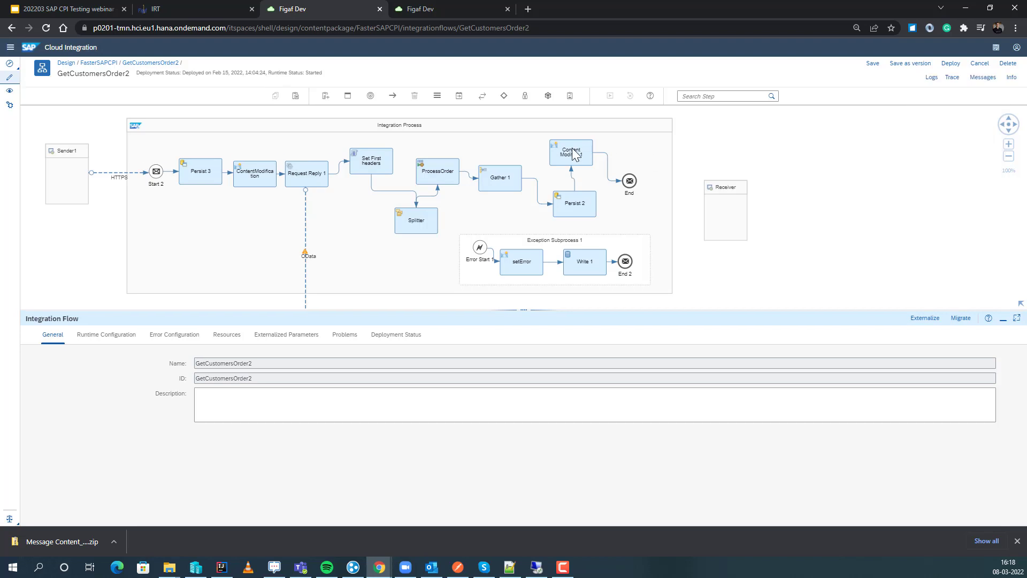
{"action": "left_click", "coordinate": [559, 159]}
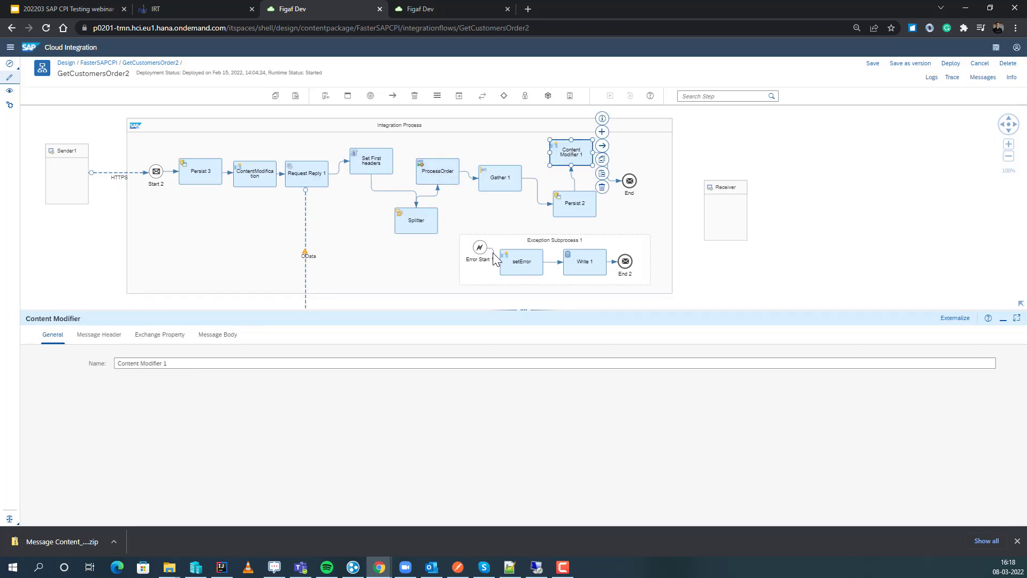
{"action": "left_click", "coordinate": [264, 172]}
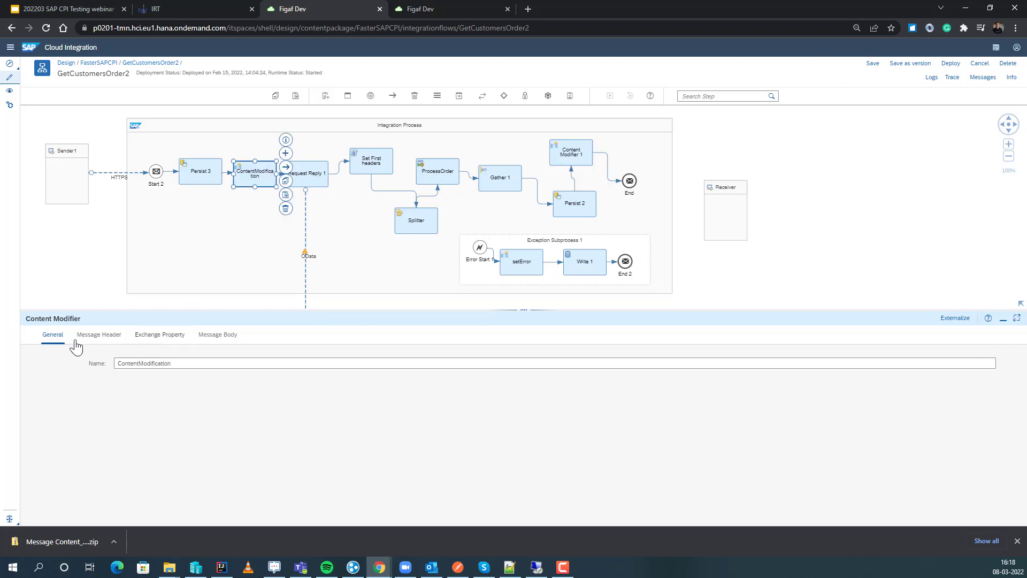
{"action": "left_click", "coordinate": [93, 336]}
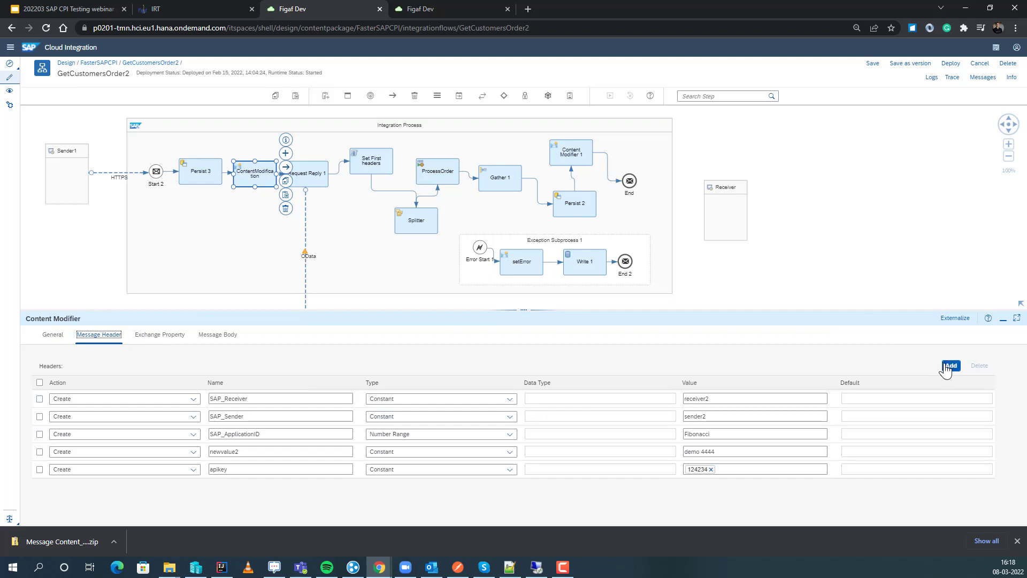
{"action": "left_click", "coordinate": [245, 398]}
{"action": "key", "text": "ctrl+v"}
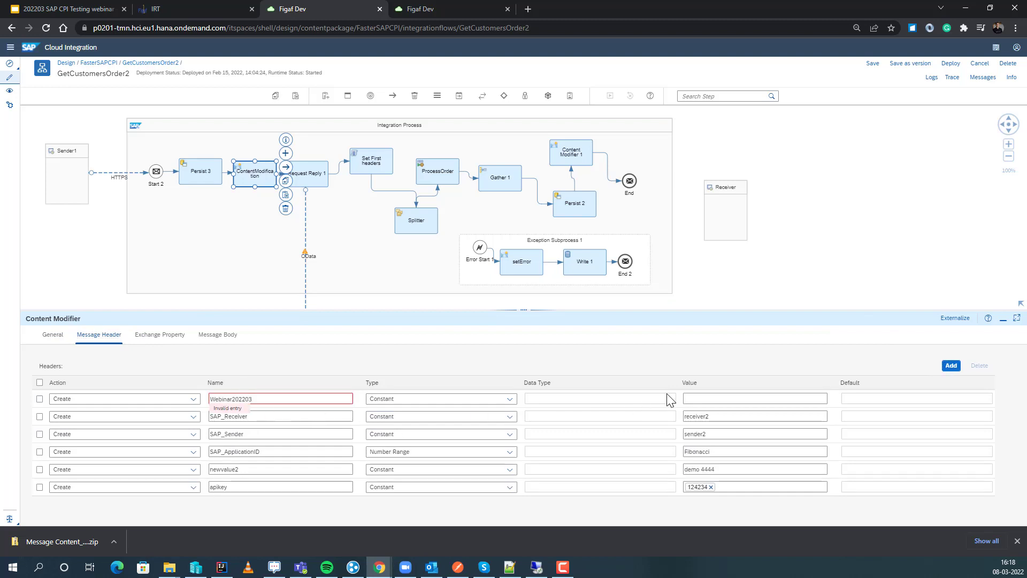
{"action": "left_click", "coordinate": [686, 399]}
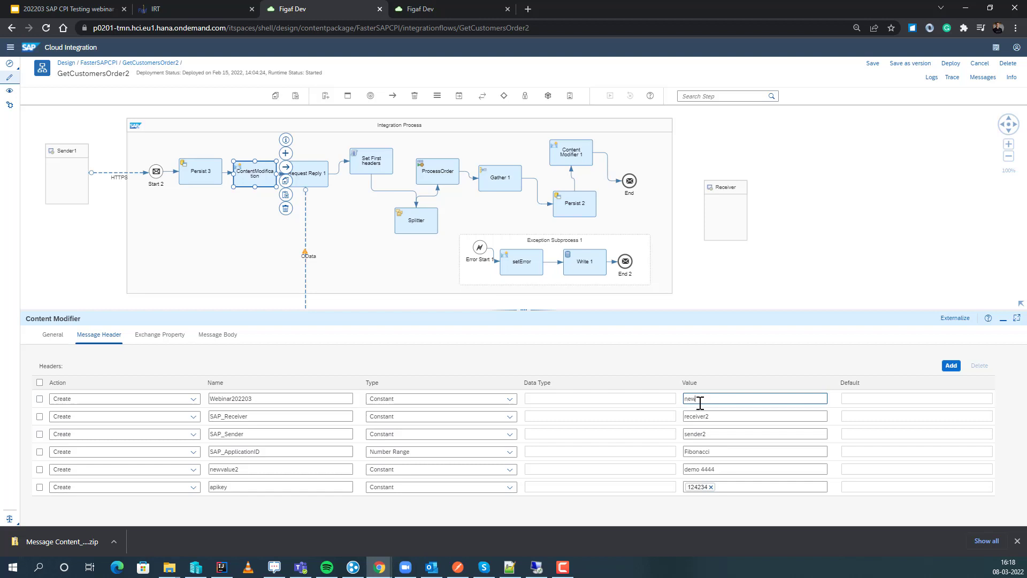
Save the GetCustomersOrder2 flow as version 1.0.142, leave edit mode and deploy it.
{"action": "left_click", "coordinate": [910, 63]}
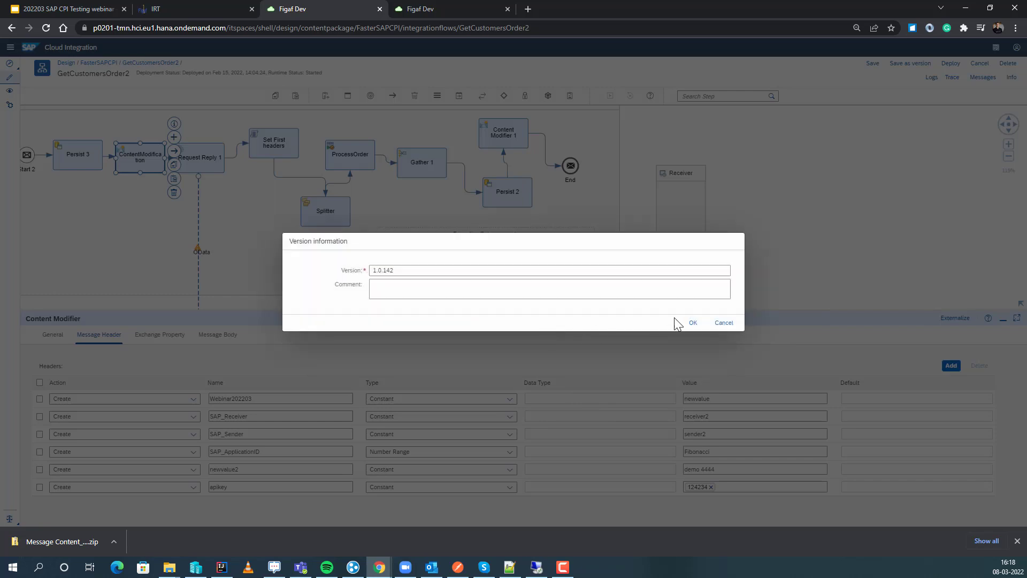
{"action": "left_click", "coordinate": [693, 323]}
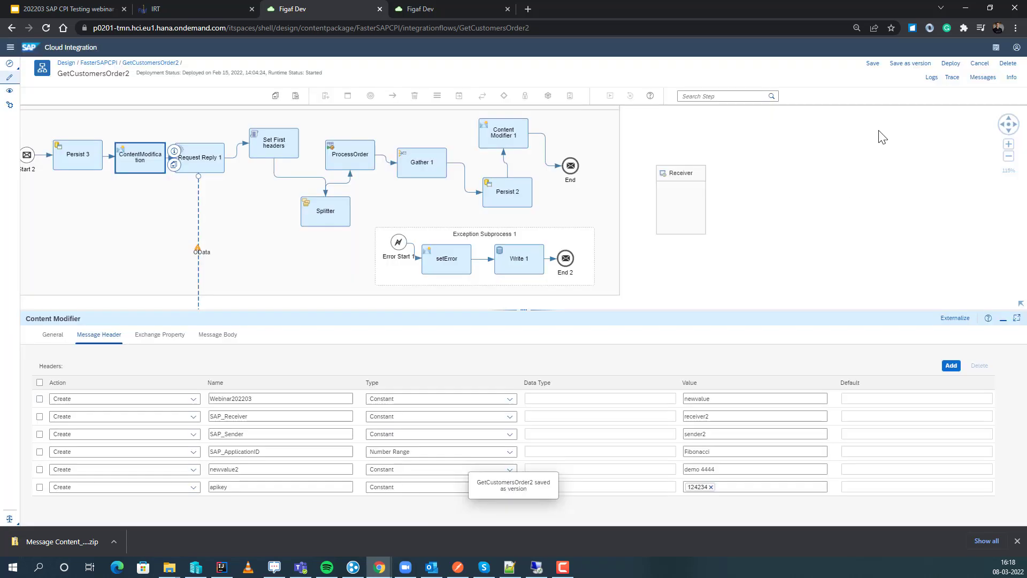
{"action": "left_click", "coordinate": [980, 63]}
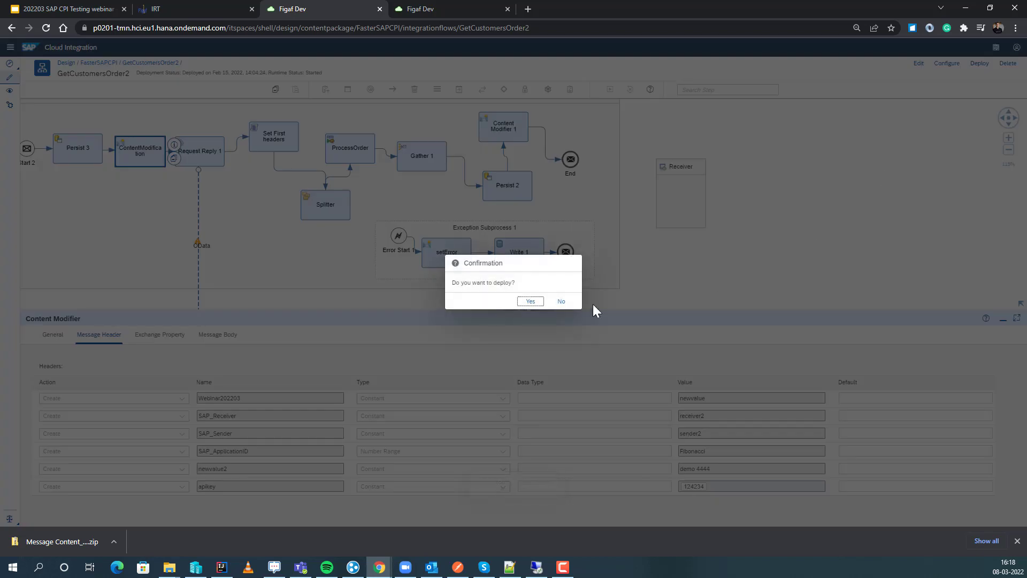
{"action": "left_click", "coordinate": [530, 301]}
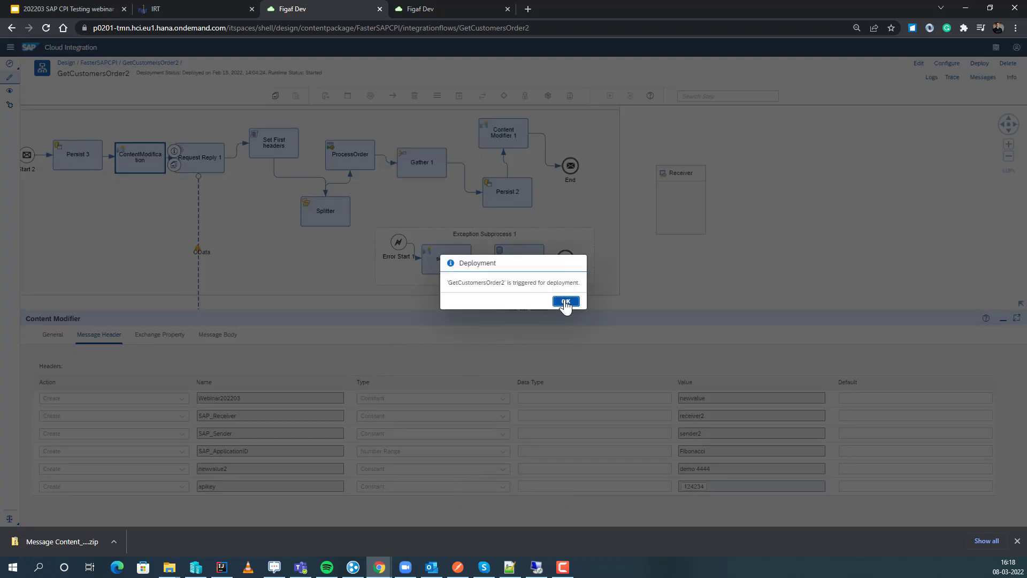
{"action": "left_click", "coordinate": [566, 303]}
Switch back to Figaf and synchronize the tracked objects of agent p0201, adding the FasterSAPCPI package to the package selection.
{"action": "left_click", "coordinate": [212, 8]}
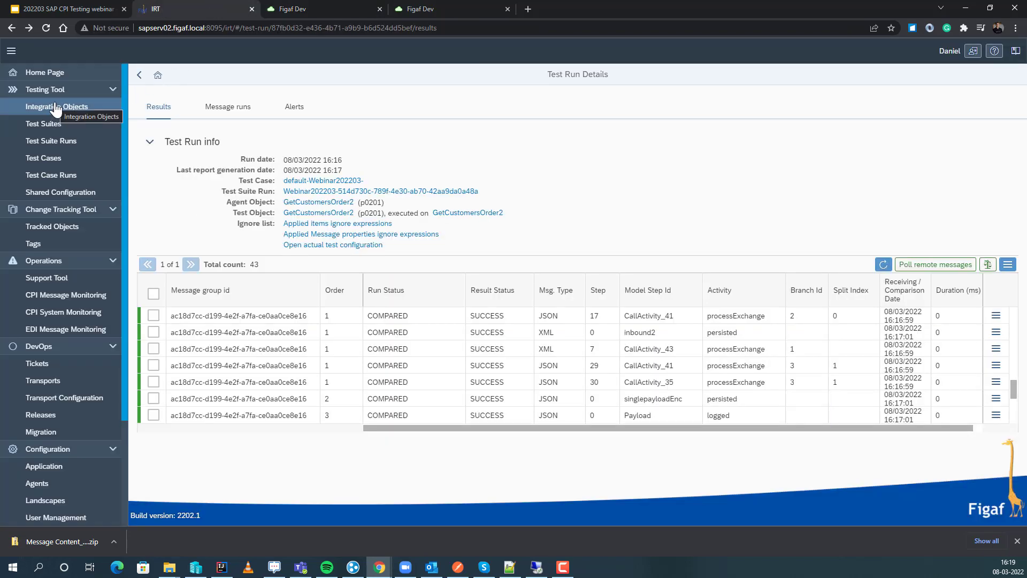
{"action": "left_click", "coordinate": [55, 229]}
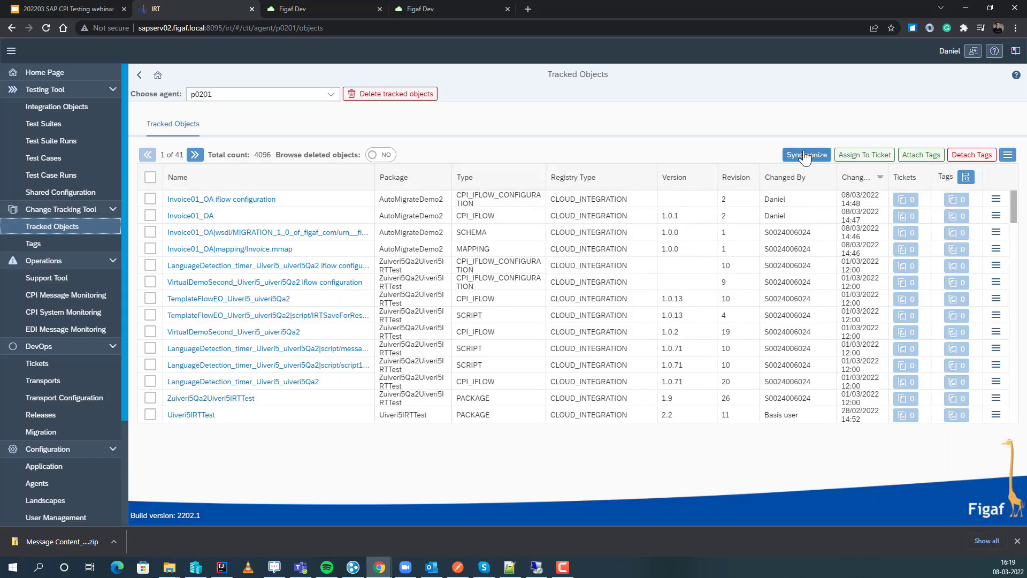
{"action": "left_click", "coordinate": [805, 155]}
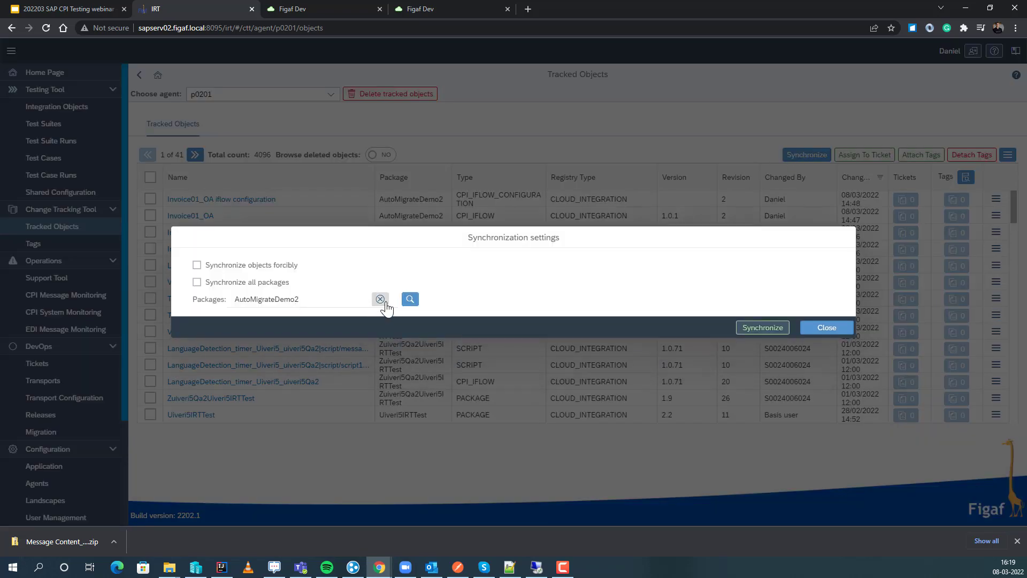
{"action": "left_click", "coordinate": [410, 299]}
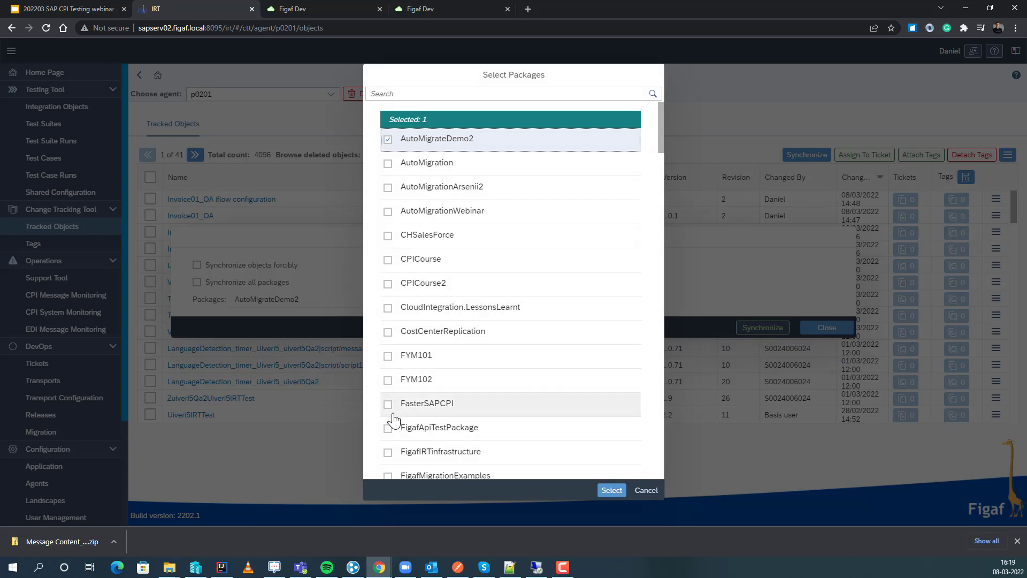
{"action": "left_click", "coordinate": [388, 404]}
{"action": "left_click", "coordinate": [612, 490]}
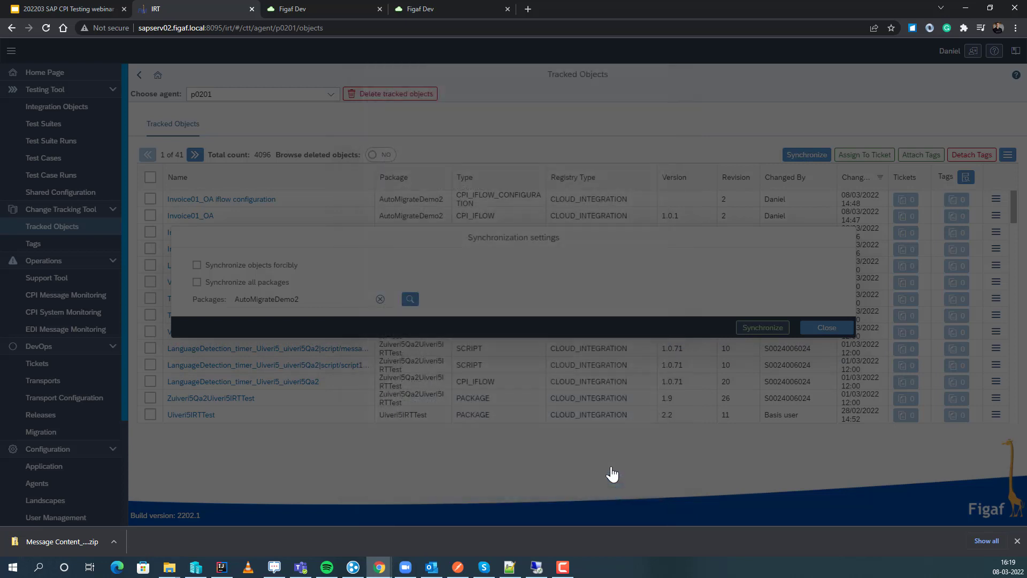
{"action": "left_click", "coordinate": [754, 337]}
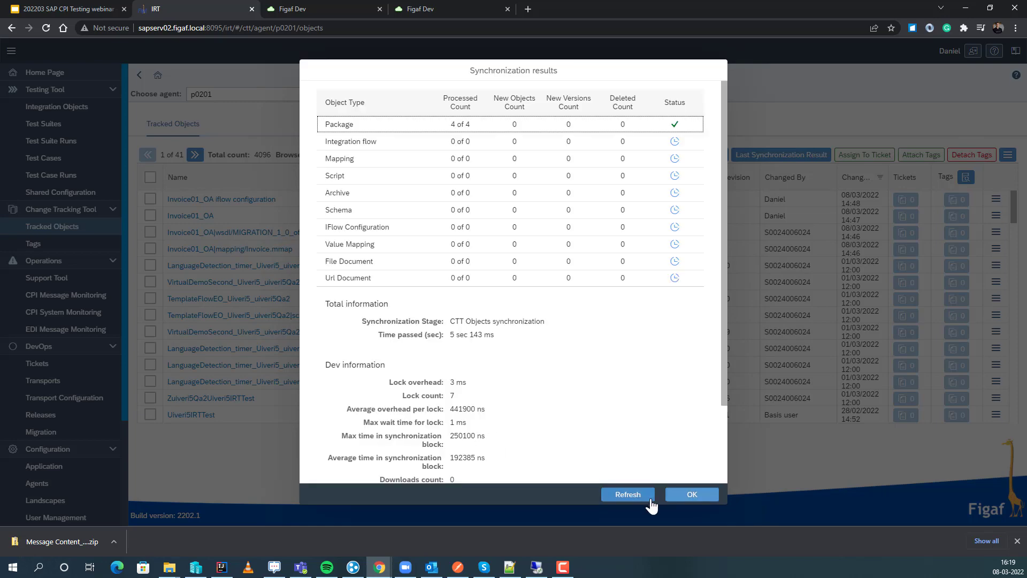
{"action": "left_click", "coordinate": [693, 495]}
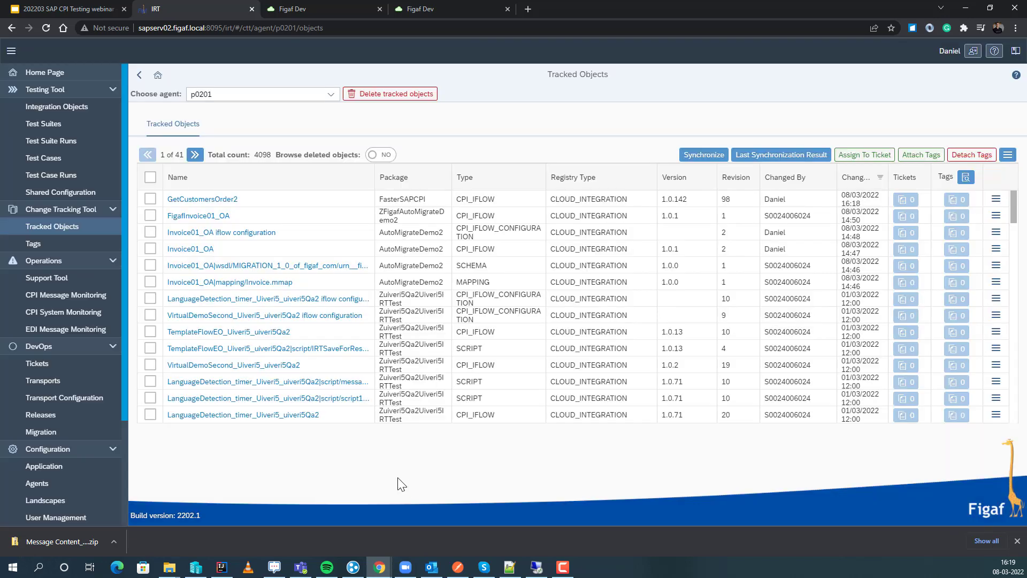
Compare GetCustomersOrder2 versions 1.0.142 and 1.0.141 using the BPMN model with viewer and inspect the differences in the ContentModification step.
{"action": "left_click", "coordinate": [202, 200]}
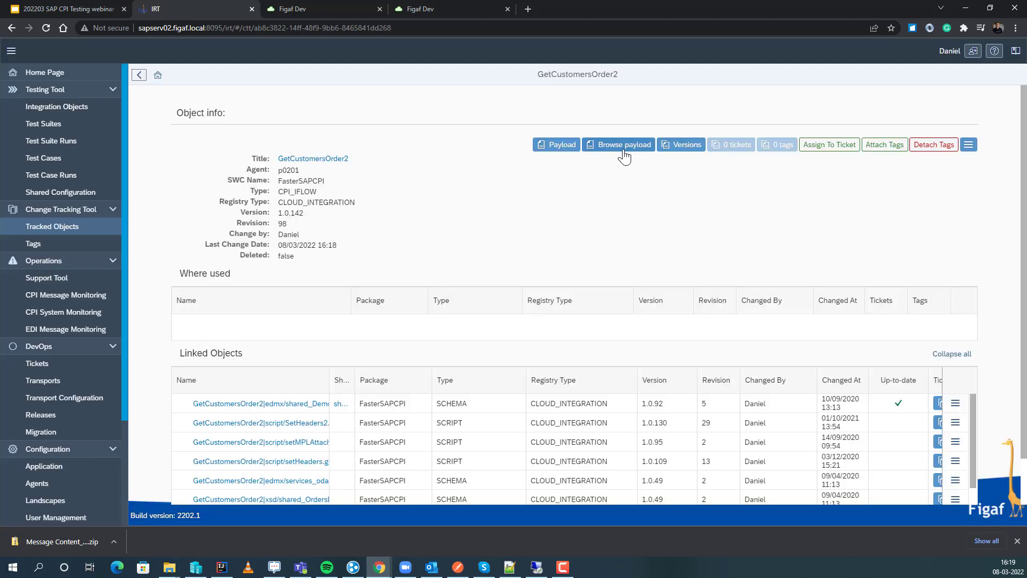
{"action": "left_click", "coordinate": [681, 144]}
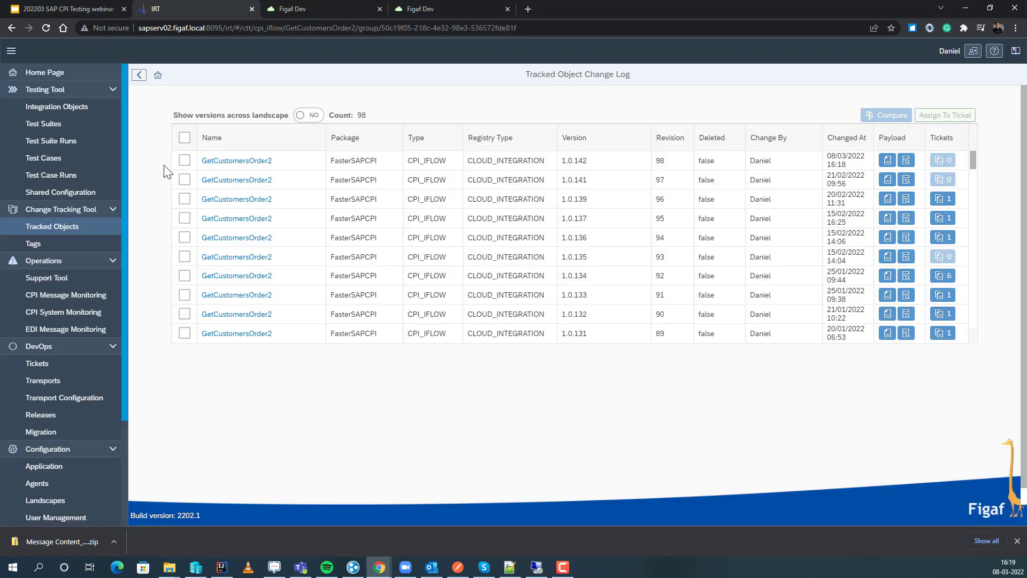
{"action": "left_click", "coordinate": [184, 160]}
{"action": "left_click", "coordinate": [184, 180]}
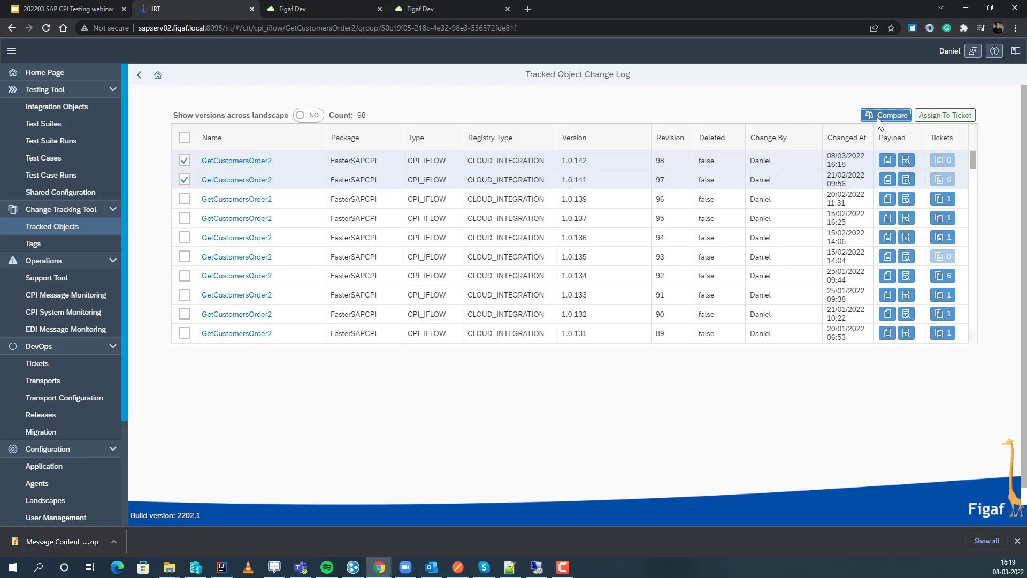
{"action": "left_click", "coordinate": [877, 118]}
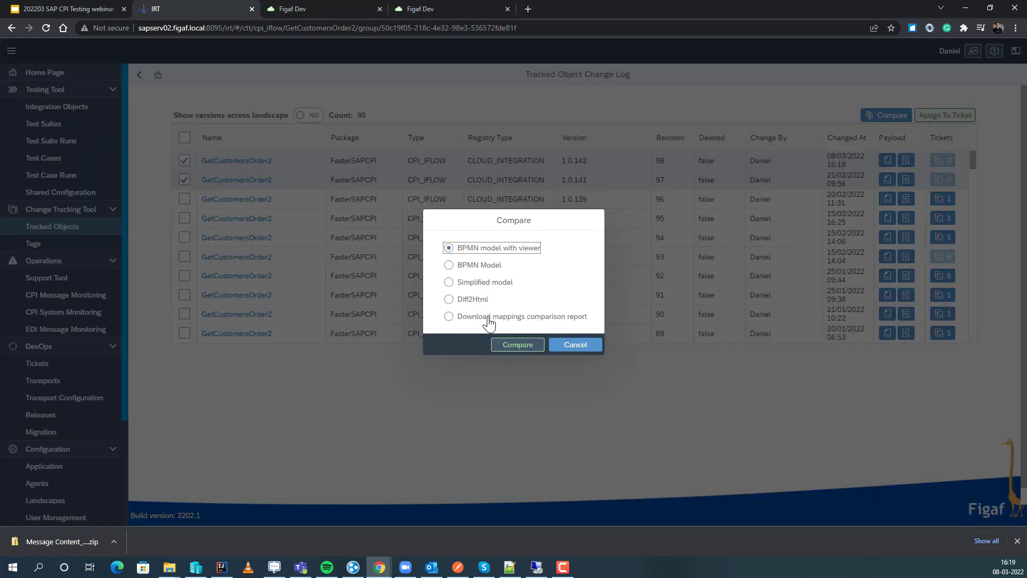
{"action": "left_click", "coordinate": [517, 346]}
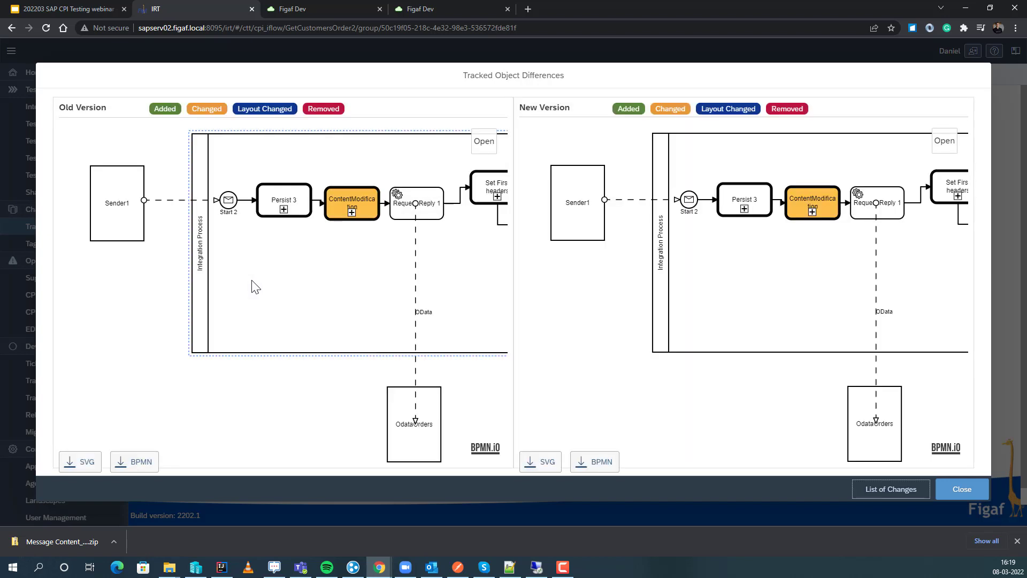
{"action": "left_click_drag", "start_coordinate": [321, 264], "coordinate": [110, 253]}
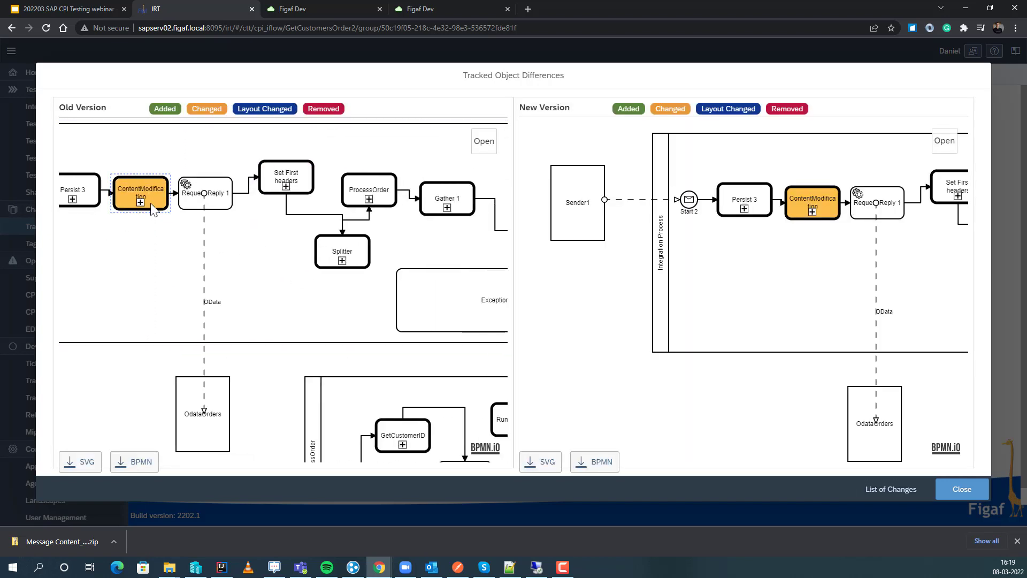
{"action": "mouse_move", "coordinate": [141, 205]}
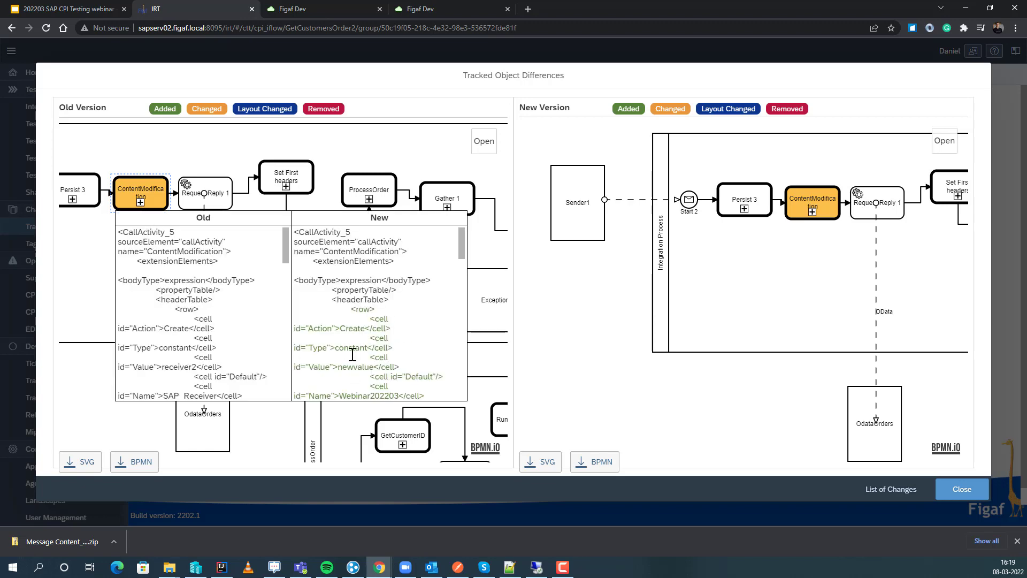
{"action": "key", "text": "Escape"}
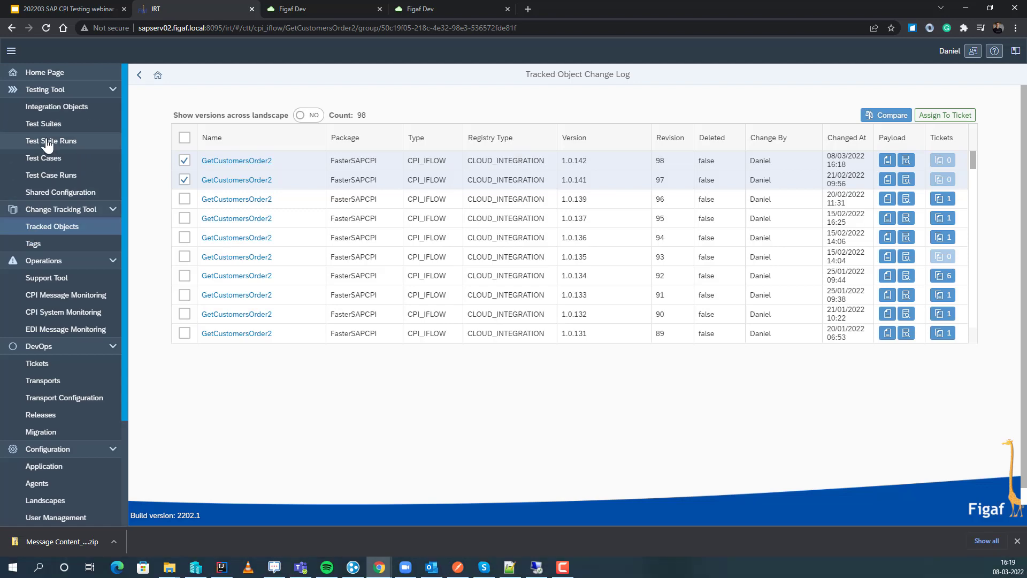
Run the Webinar202203 test suite on the test system p0201 (GetCustomersOrder2).
{"action": "left_click", "coordinate": [45, 123]}
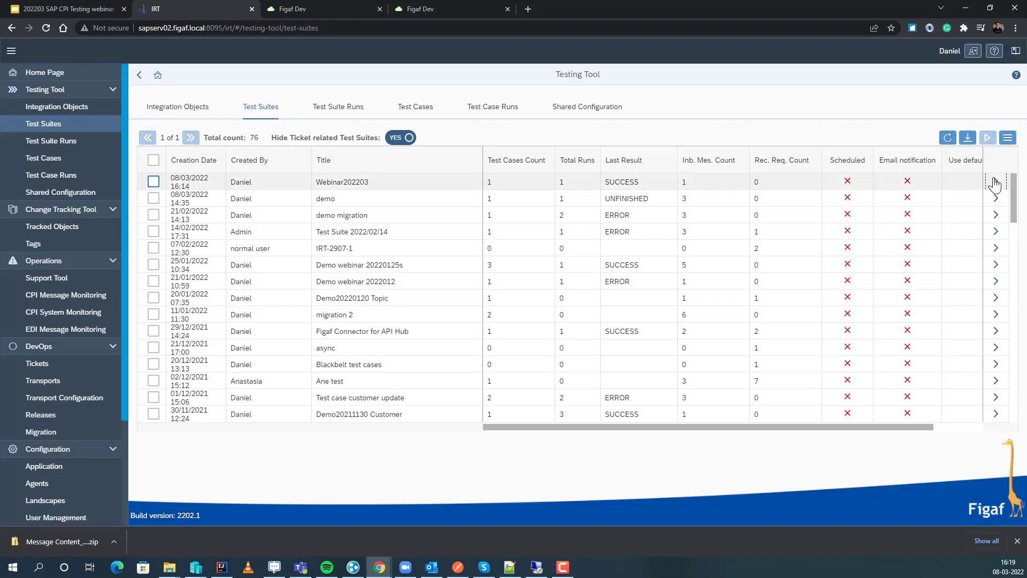
{"action": "left_click", "coordinate": [996, 184]}
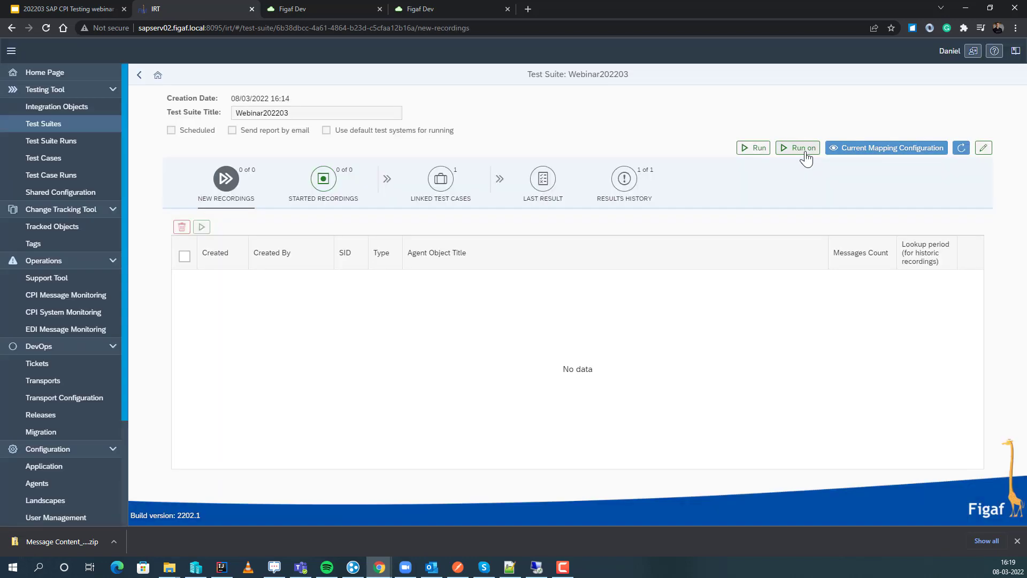
{"action": "left_click", "coordinate": [801, 149]}
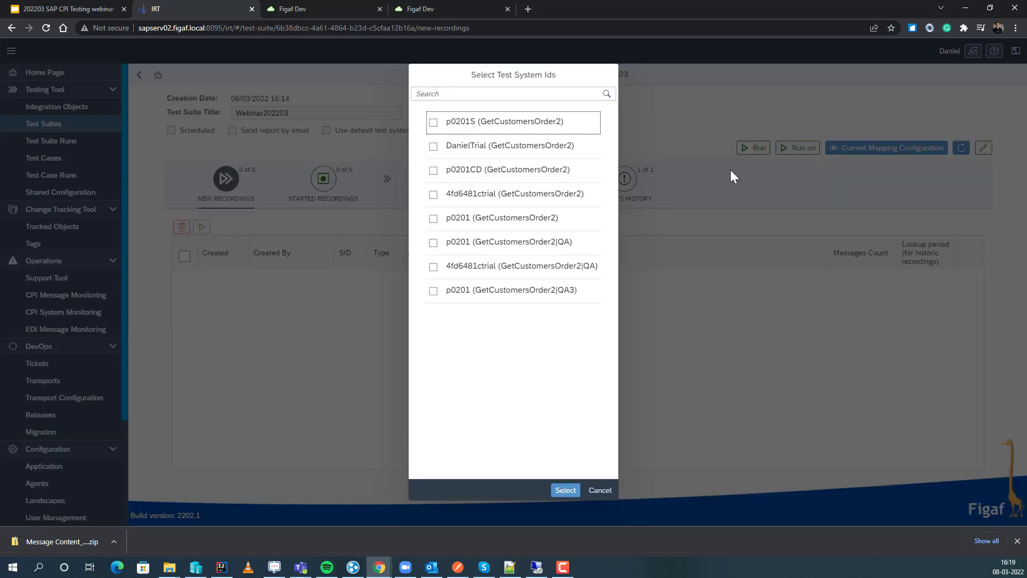
{"action": "left_click", "coordinate": [455, 218]}
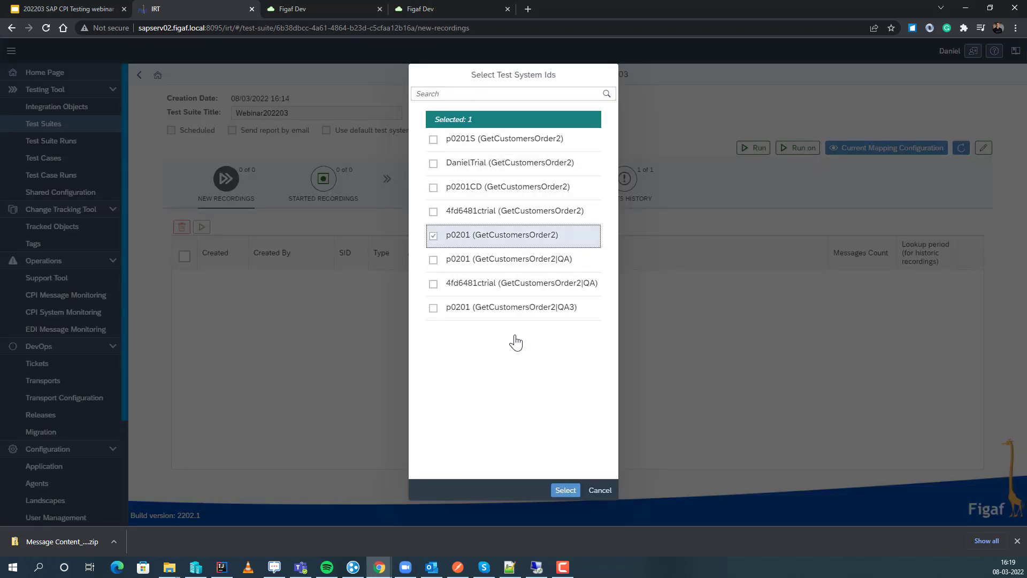
{"action": "left_click", "coordinate": [566, 490]}
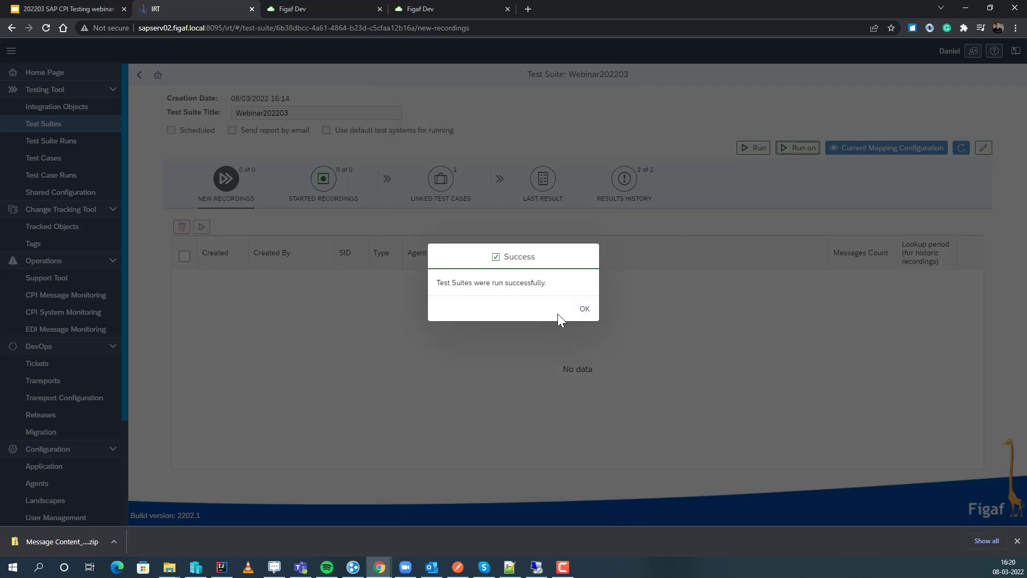
{"action": "left_click", "coordinate": [580, 312]}
Open the suite's linked GetCustomersOrder2 test case and view the results of its 16:20 test run.
{"action": "left_click", "coordinate": [441, 182]}
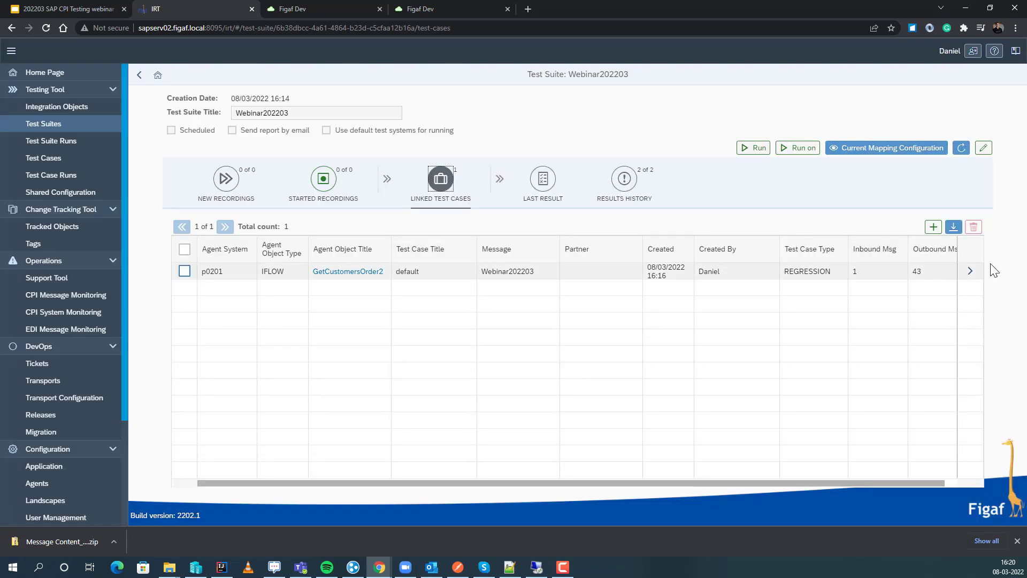
{"action": "left_click", "coordinate": [970, 271]}
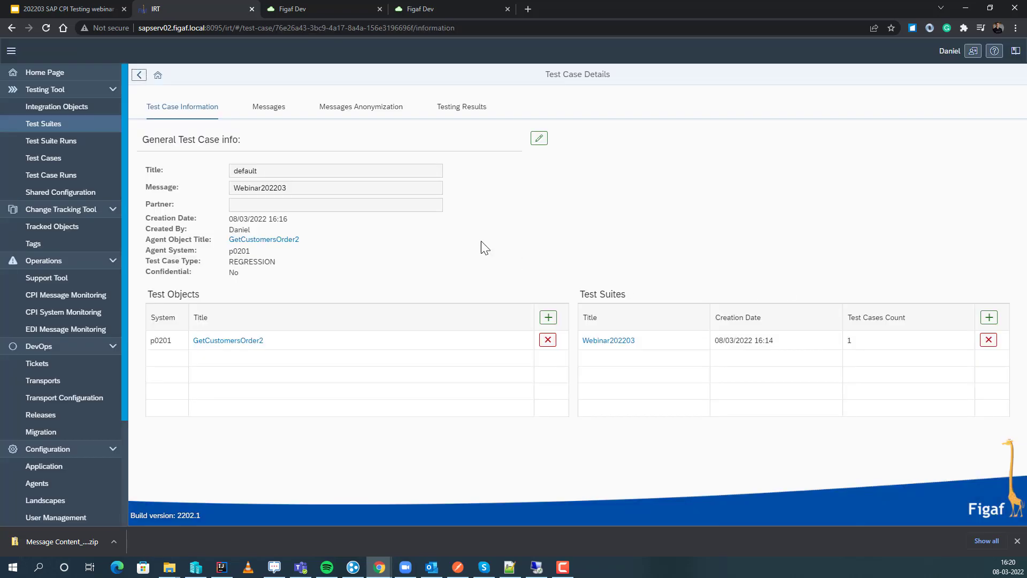
{"action": "left_click", "coordinate": [471, 107]}
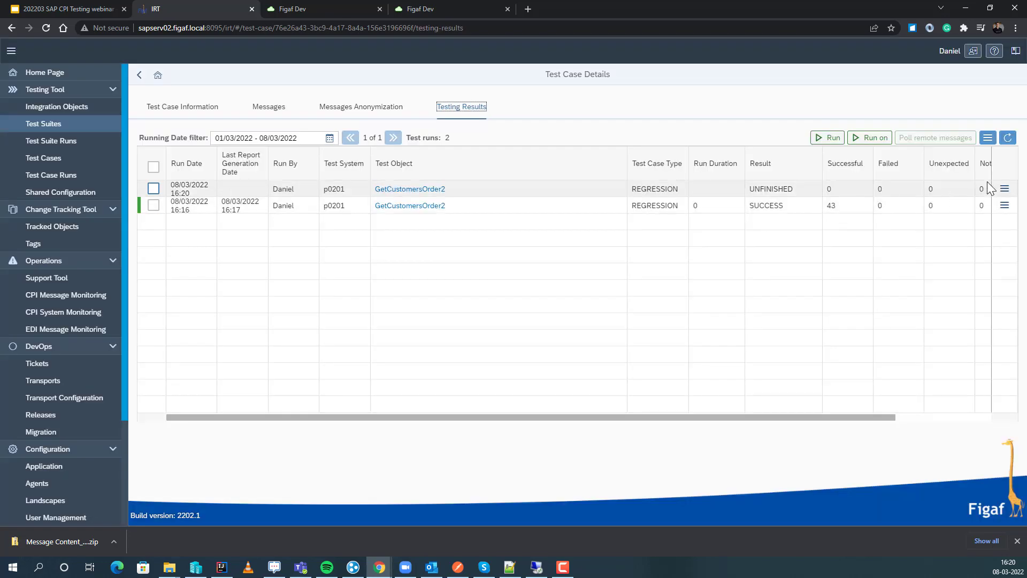
{"action": "left_click", "coordinate": [1003, 189]}
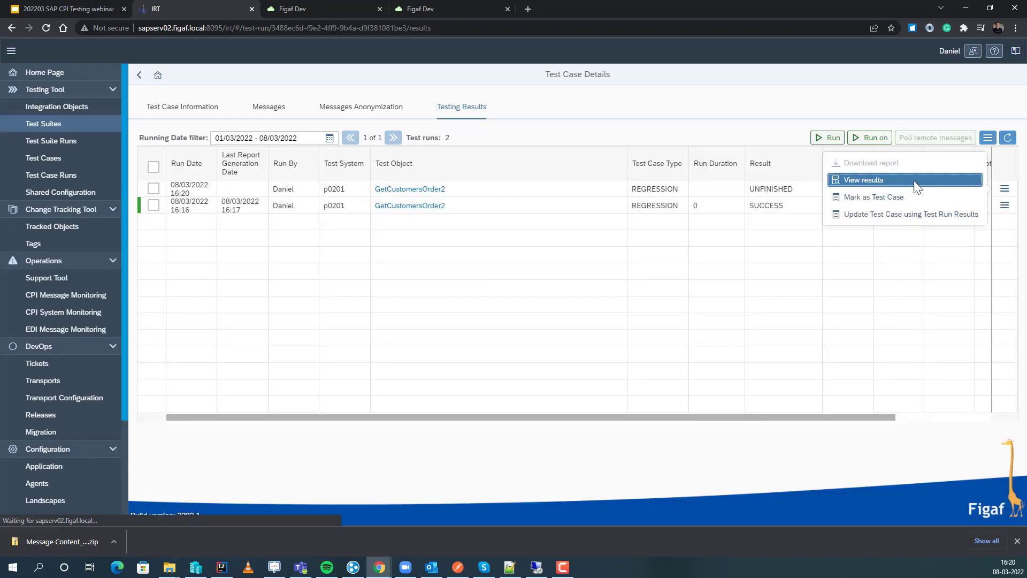
{"action": "left_click", "coordinate": [916, 181]}
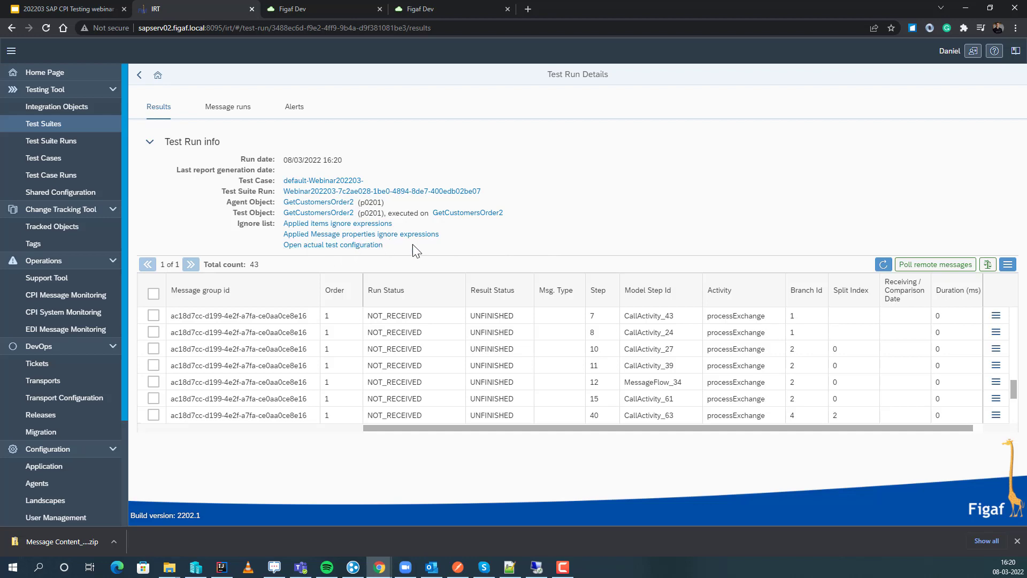
Refresh the test run results until messages are compared, and show the differences for the step 27 CallActivity_61 message.
{"action": "left_click", "coordinate": [883, 264]}
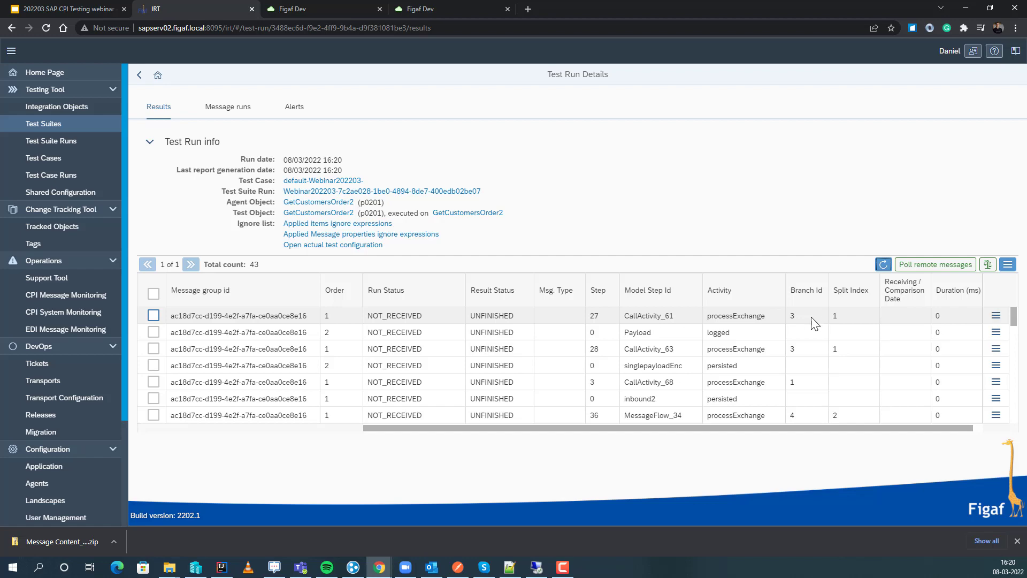
{"action": "left_click", "coordinate": [883, 265]}
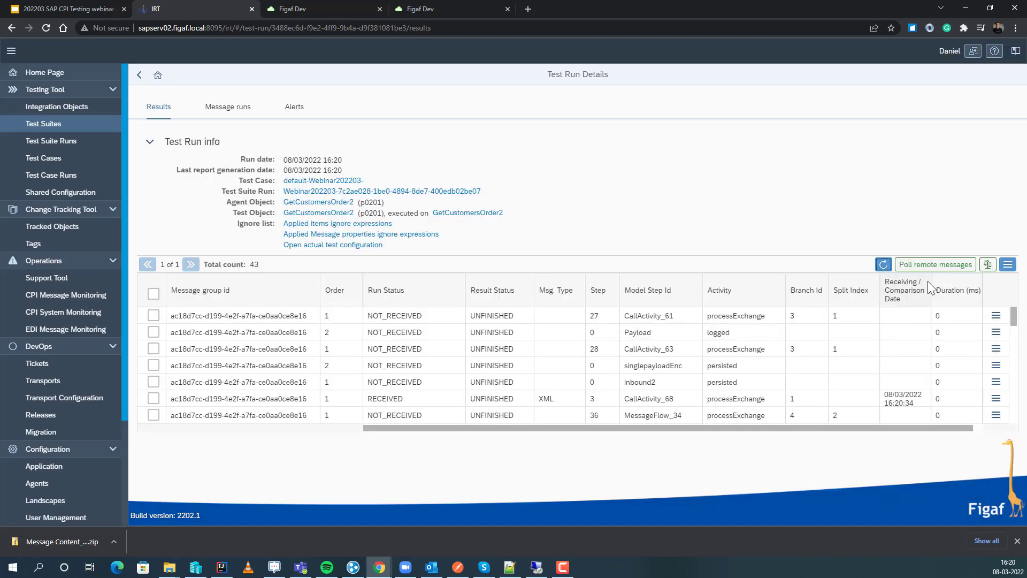
{"action": "left_click", "coordinate": [885, 266]}
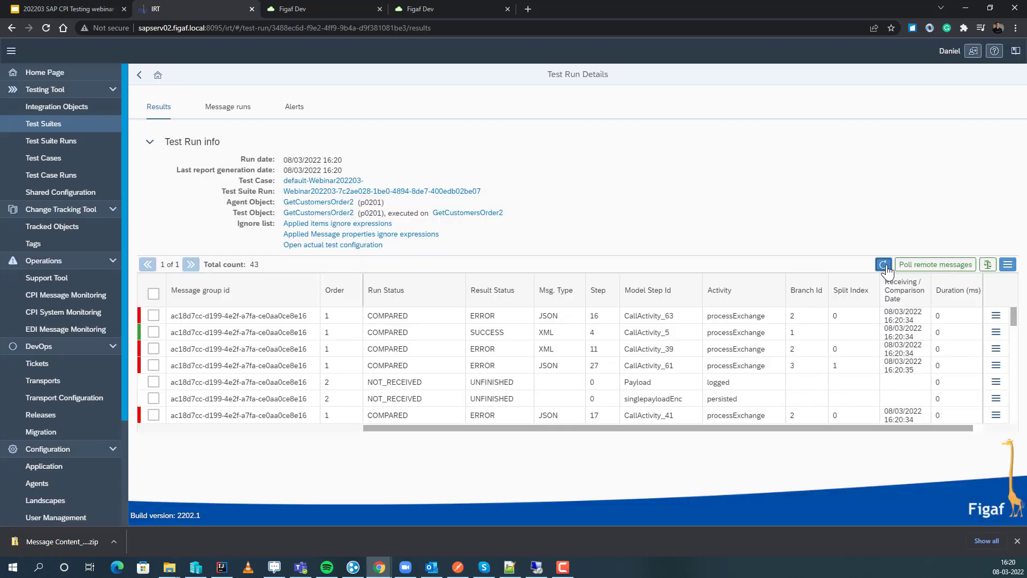
{"action": "left_click", "coordinate": [996, 365]}
{"action": "left_click", "coordinate": [922, 391]}
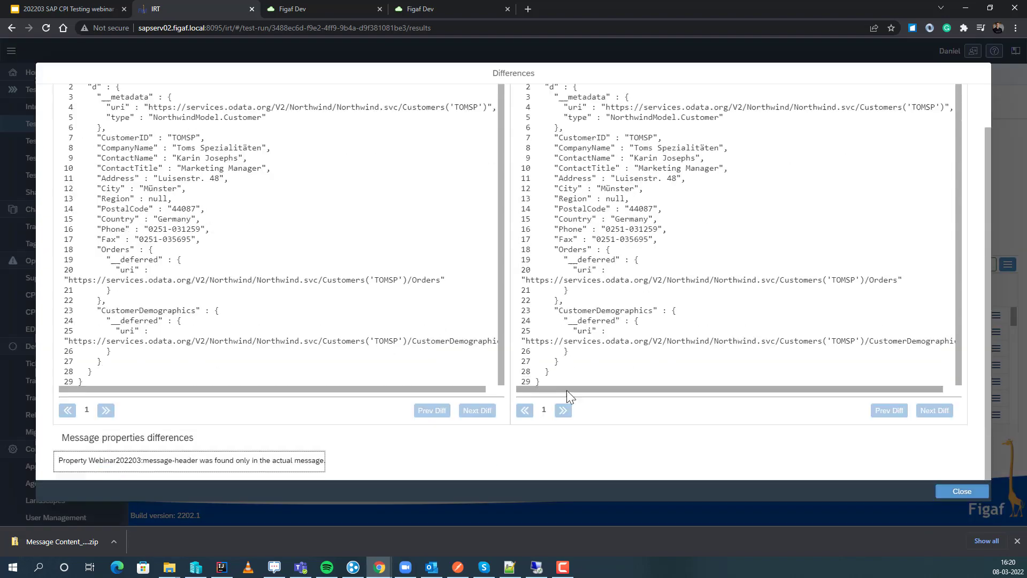
Add the property Webinar202203:message-header to the ignore list from the message properties differences and close the comparison.
{"action": "left_click", "coordinate": [144, 465]}
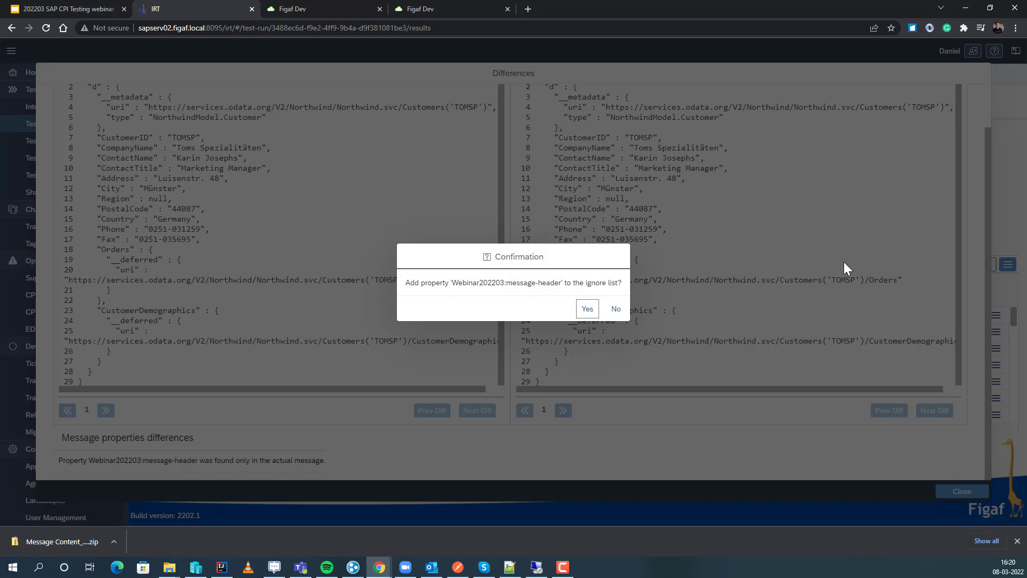
{"action": "left_click", "coordinate": [587, 310]}
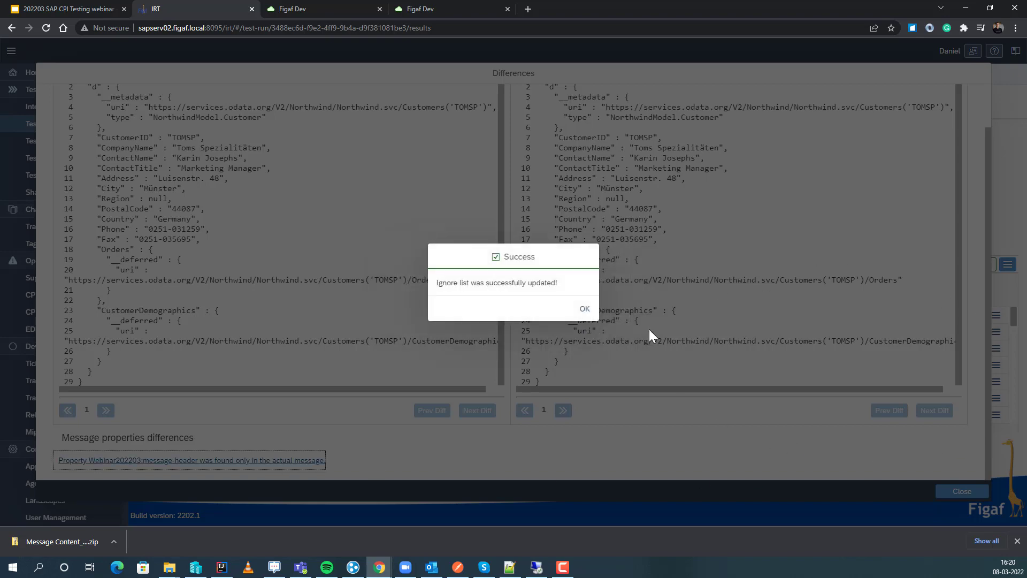
{"action": "left_click", "coordinate": [594, 310]}
{"action": "left_click", "coordinate": [963, 492]}
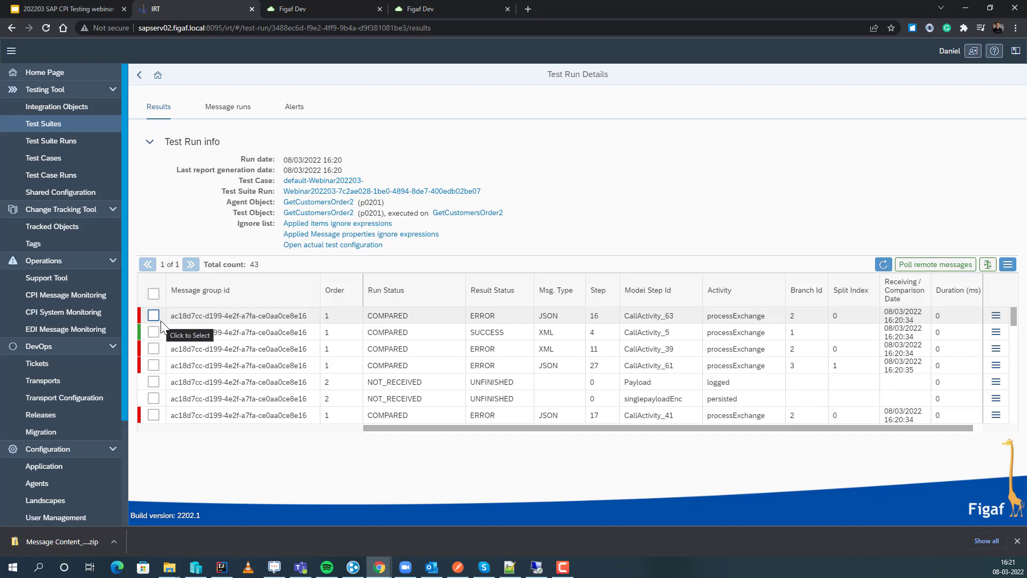
Remove Webinar202203:message-header from Message Properties Ignore in the actual test configuration, save it and return to the test run.
{"action": "left_click", "coordinate": [328, 245]}
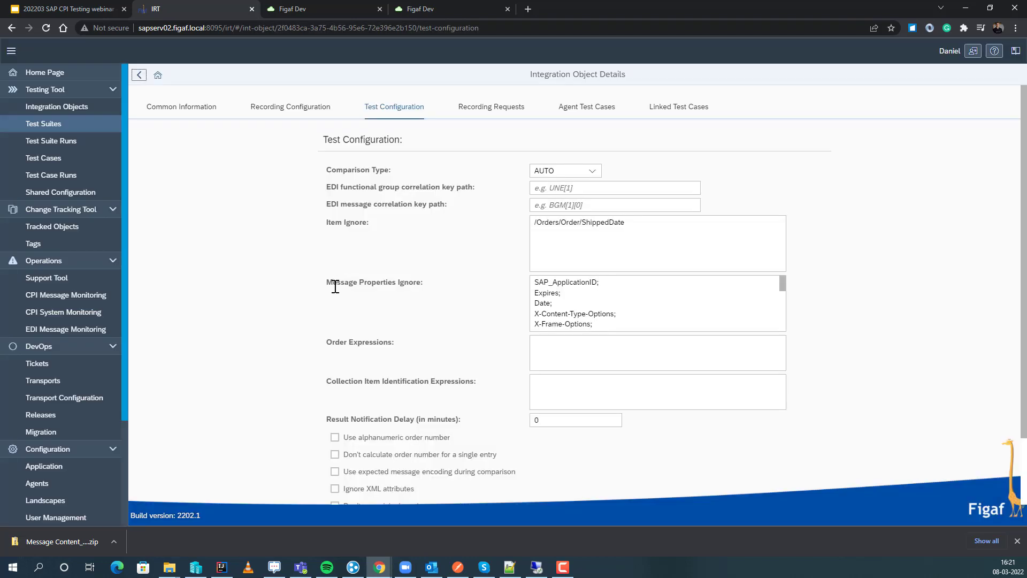
{"action": "scroll", "coordinate": [610, 304], "scroll_direction": "down", "scroll_amount": 8}
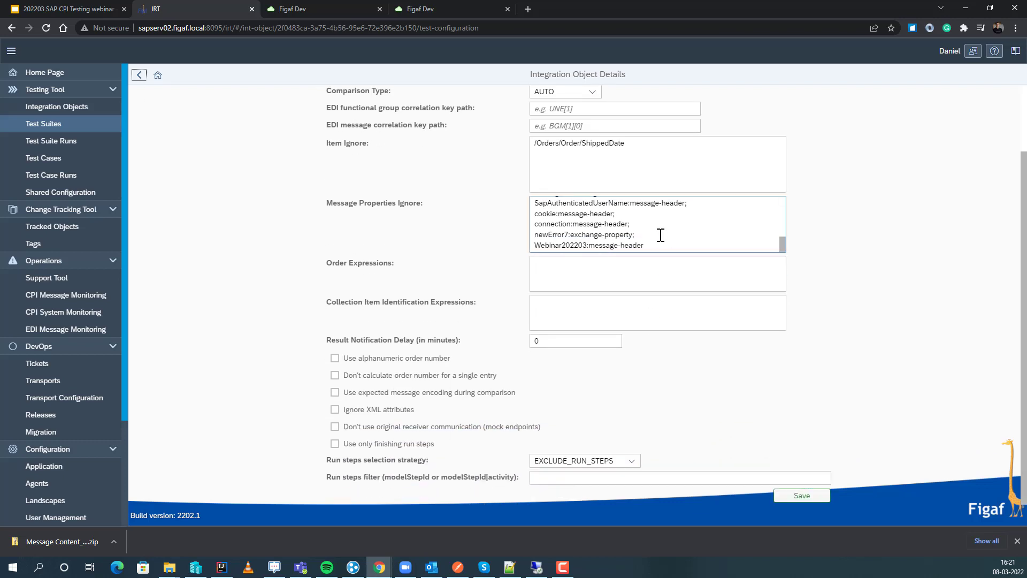
{"action": "triple_click", "coordinate": [612, 250]}
{"action": "key", "text": "BackSpace"}
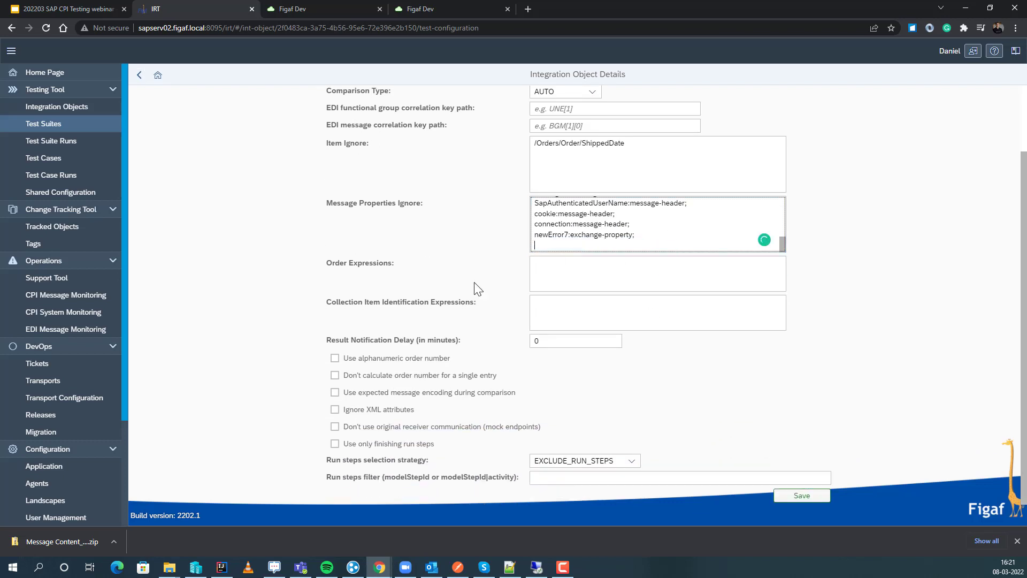
{"action": "left_click", "coordinate": [797, 495]}
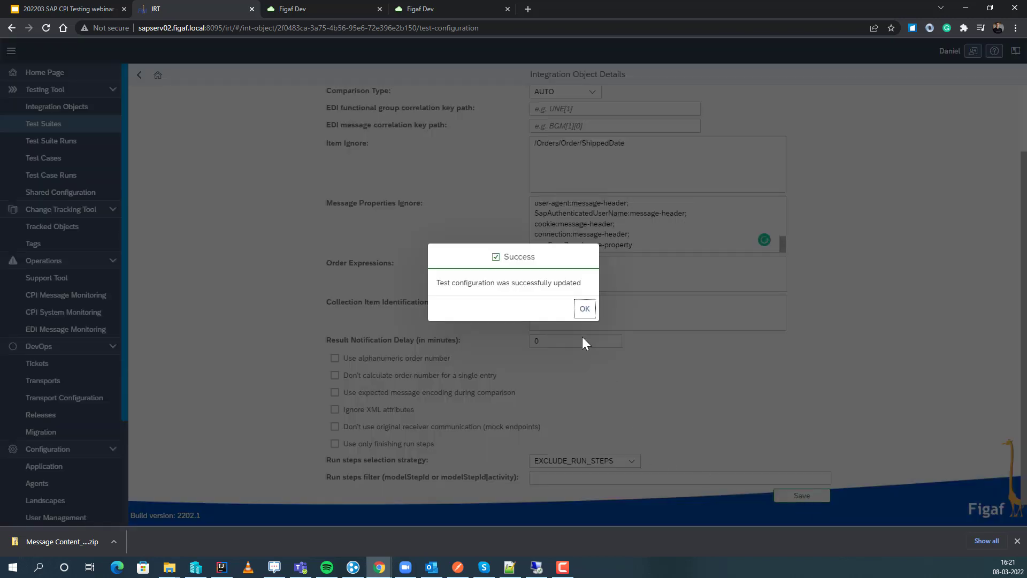
{"action": "left_click", "coordinate": [585, 309]}
{"action": "left_click", "coordinate": [139, 75]}
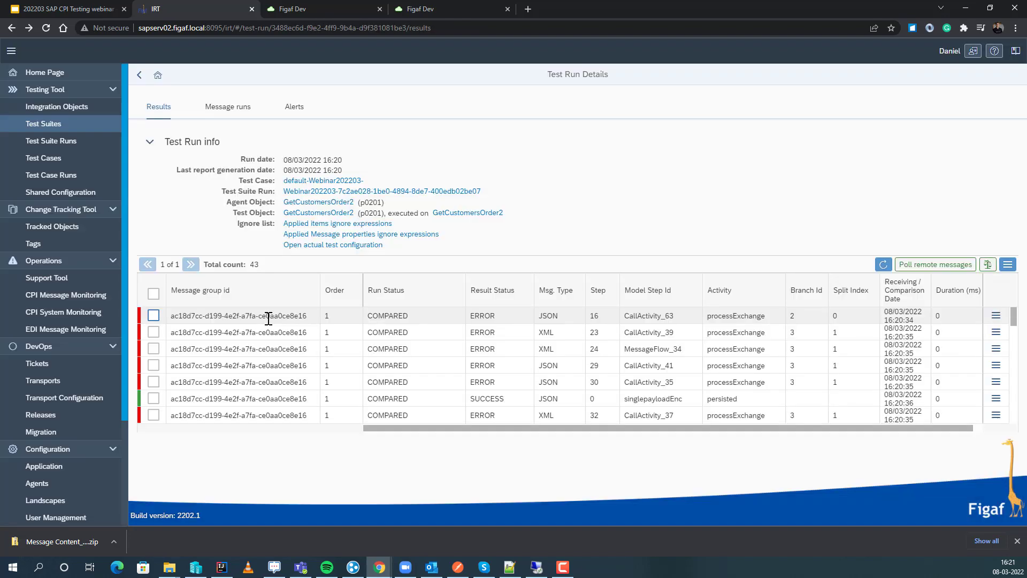
Update the test case using the test run results of all listed messages.
{"action": "left_click", "coordinate": [153, 293]}
{"action": "left_click", "coordinate": [1008, 265]}
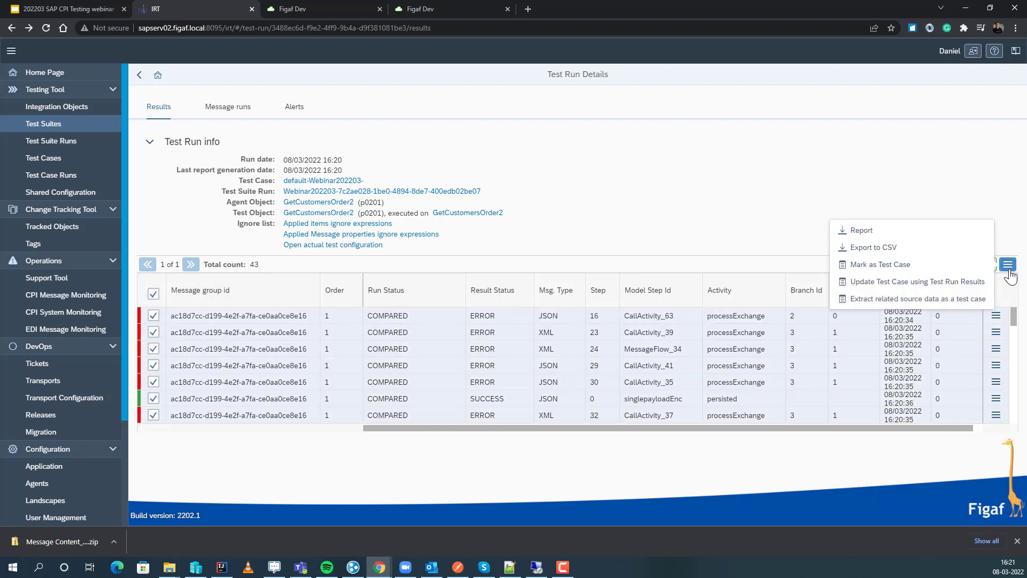
{"action": "left_click", "coordinate": [957, 281]}
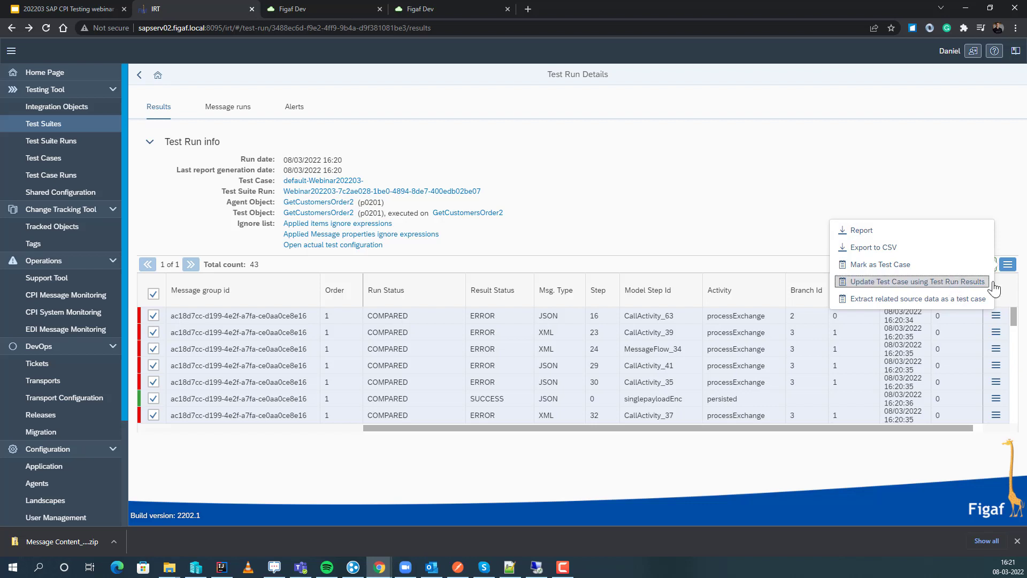
{"action": "left_click", "coordinate": [956, 281]}
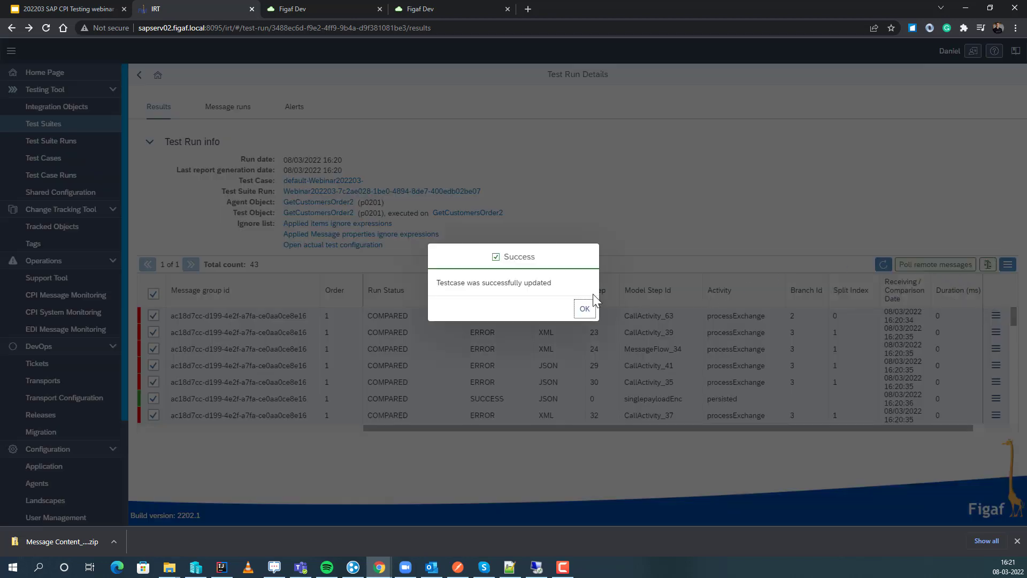
{"action": "left_click", "coordinate": [584, 309]}
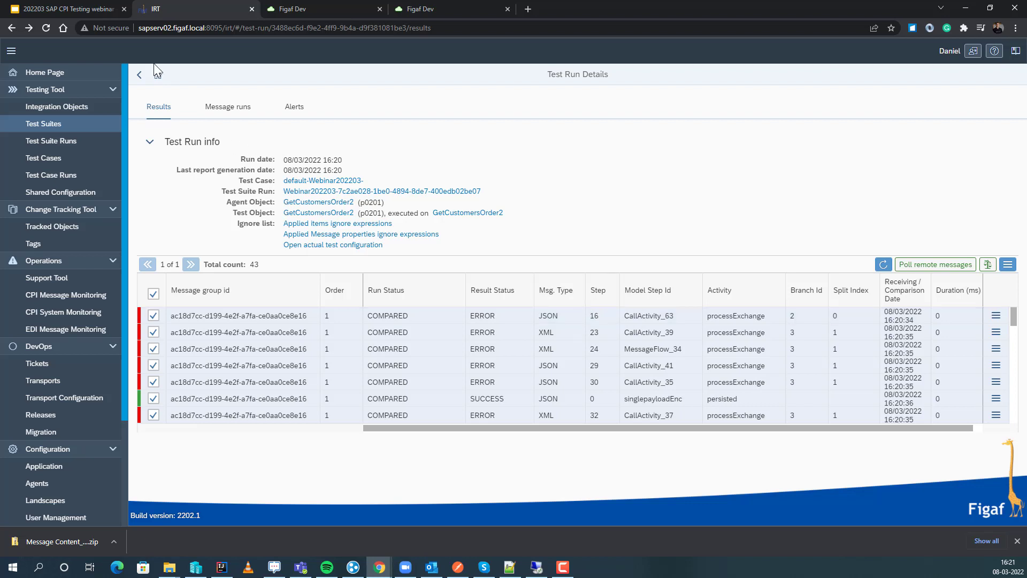
Switch to the Google Slides presentation, show the "Running Test cases" slide and return to Figaf.
{"action": "left_click", "coordinate": [91, 9]}
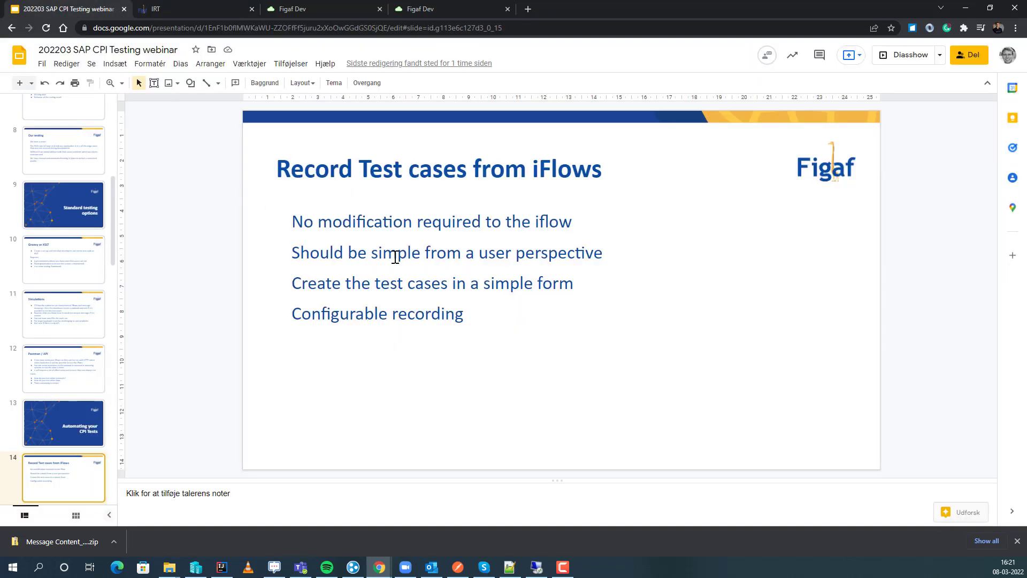
{"action": "key", "text": "Down"}
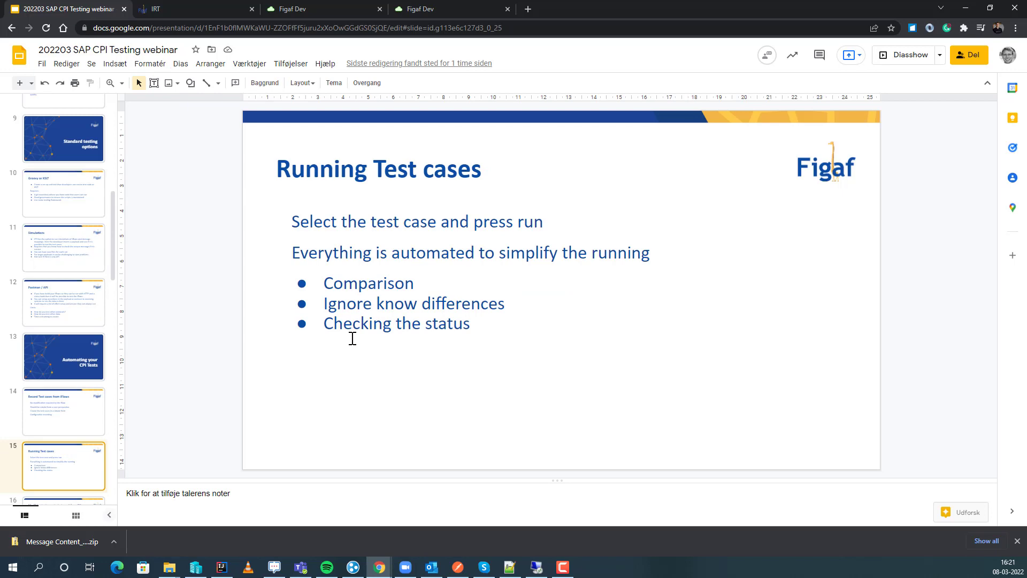
{"action": "left_click", "coordinate": [188, 8]}
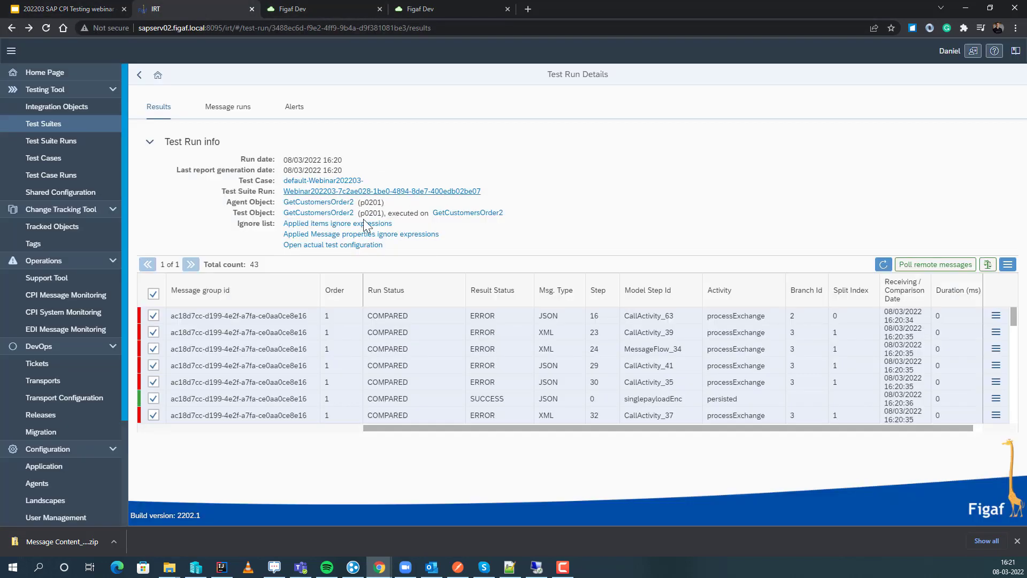
Download the report of the 16:20 test run and open it maximized in Excel.
{"action": "left_click", "coordinate": [1009, 265]}
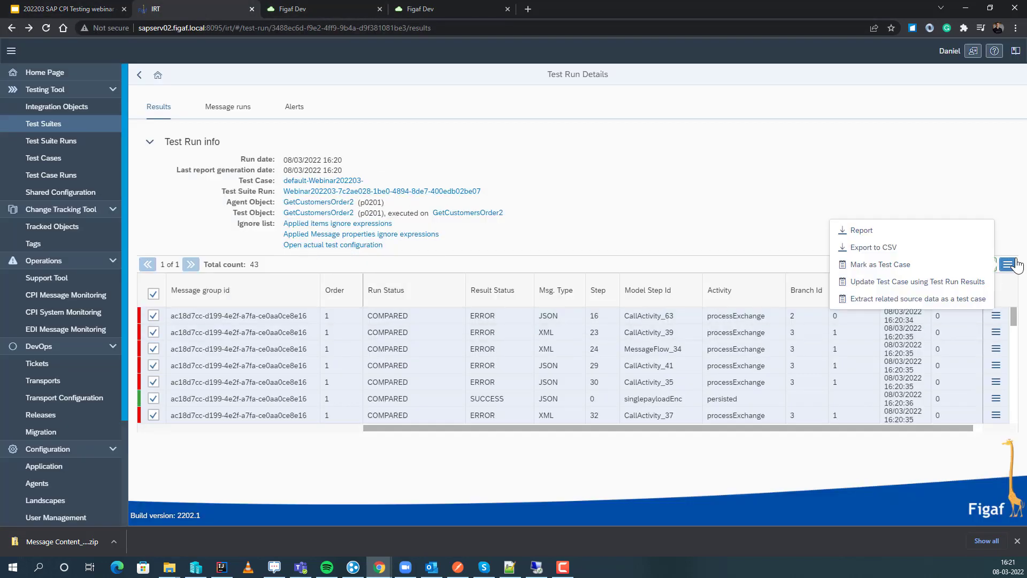
{"action": "left_click", "coordinate": [861, 230]}
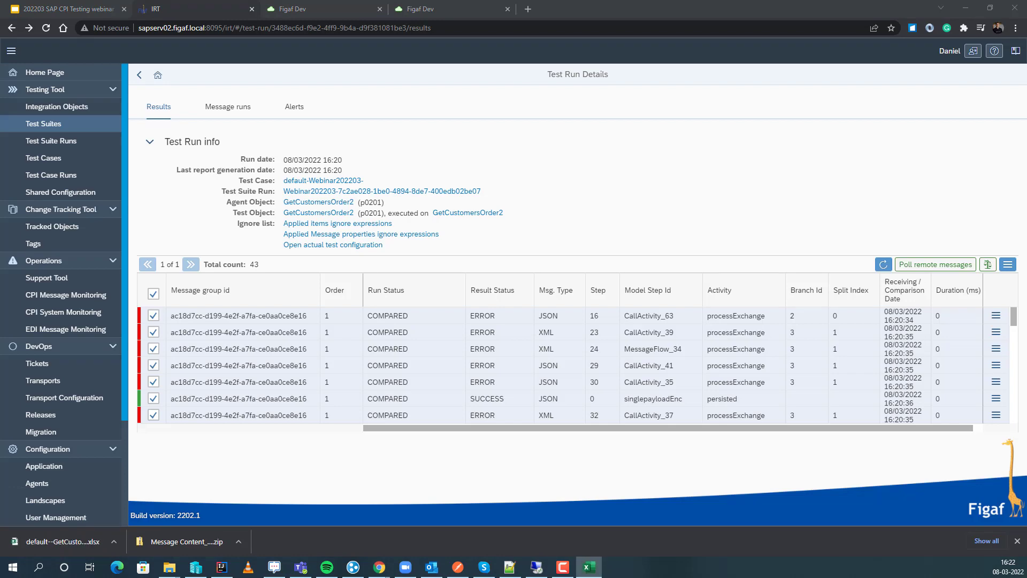
{"action": "left_click_drag", "start_coordinate": [0, 166], "coordinate": [695, 73]}
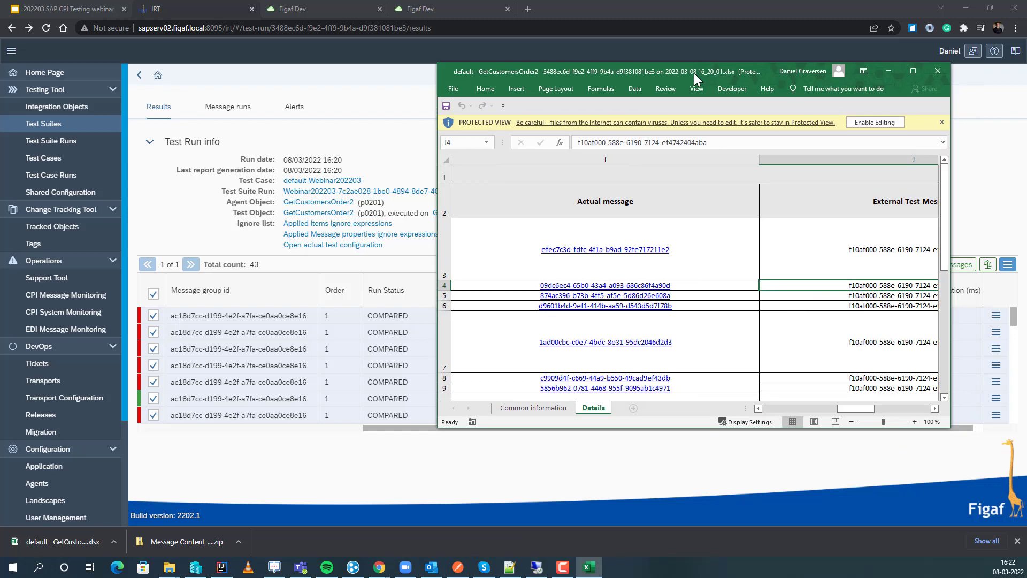
{"action": "double_click", "coordinate": [548, 76]}
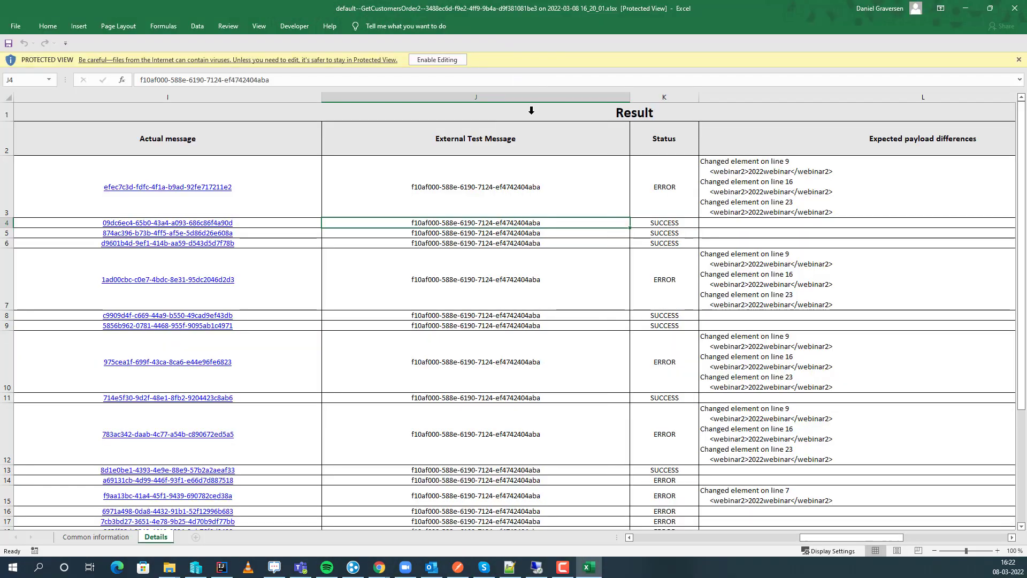
Examine the report's Common information and Details sheets, including statuses and payload differences, and close the workbook.
{"action": "left_click", "coordinate": [110, 537]}
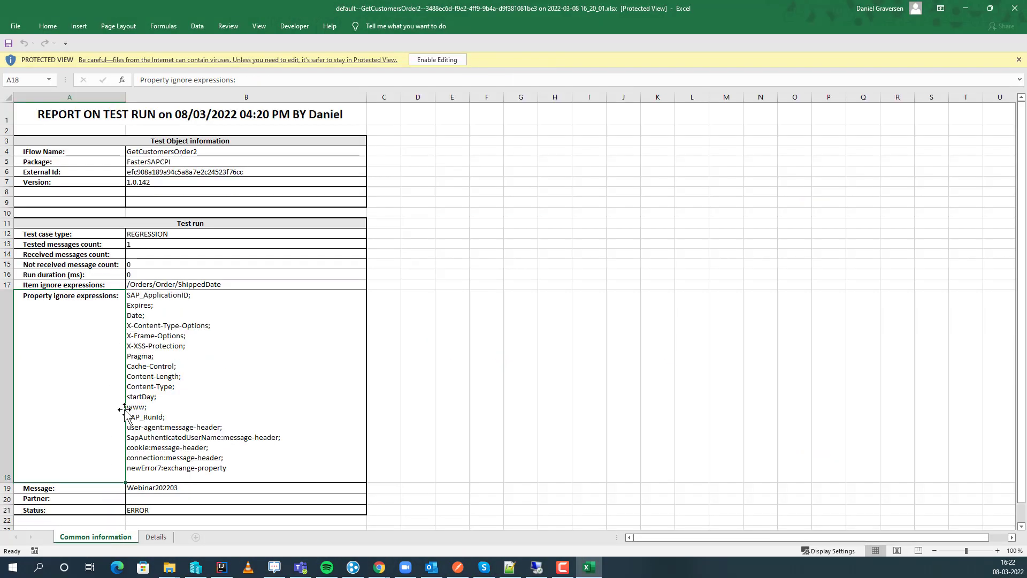
{"action": "left_click", "coordinate": [150, 538]}
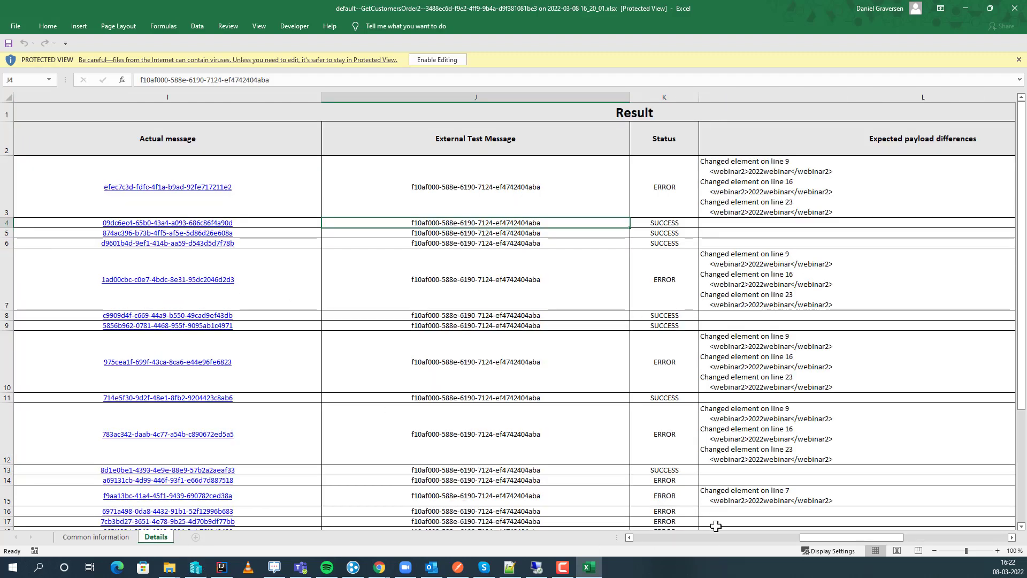
{"action": "left_click", "coordinate": [695, 480]}
{"action": "left_click_drag", "start_coordinate": [827, 538], "coordinate": [459, 533]}
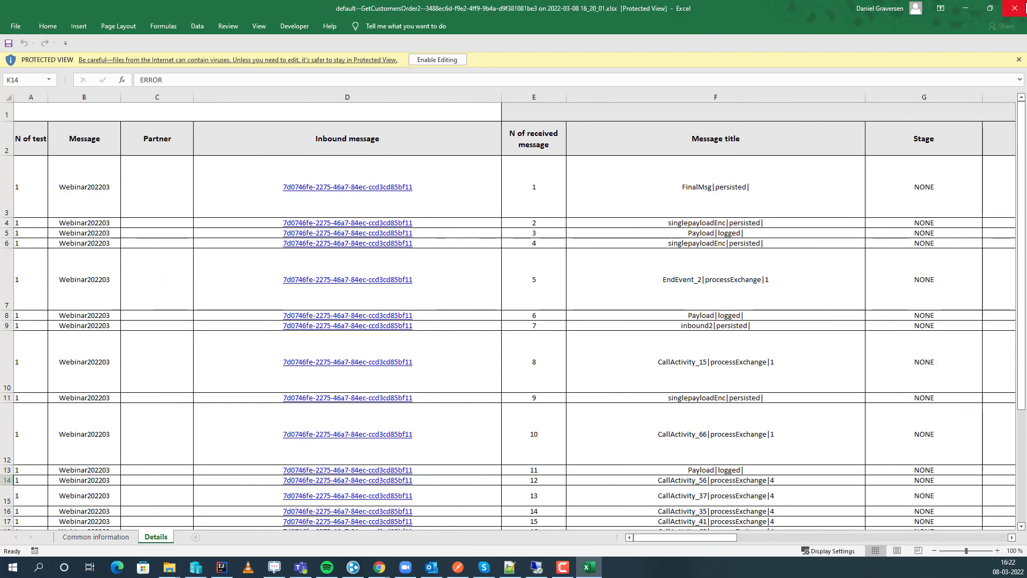
{"action": "left_click", "coordinate": [1015, 8]}
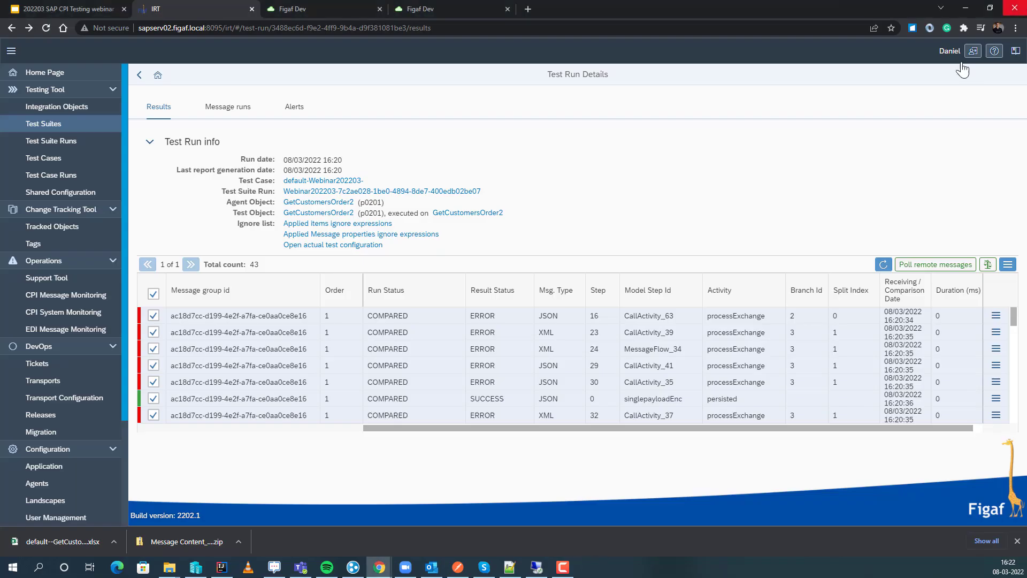
Switch to the Google Slides presentation and show the "Modifying test cases to test special conditions" slide.
{"action": "left_click", "coordinate": [98, 7]}
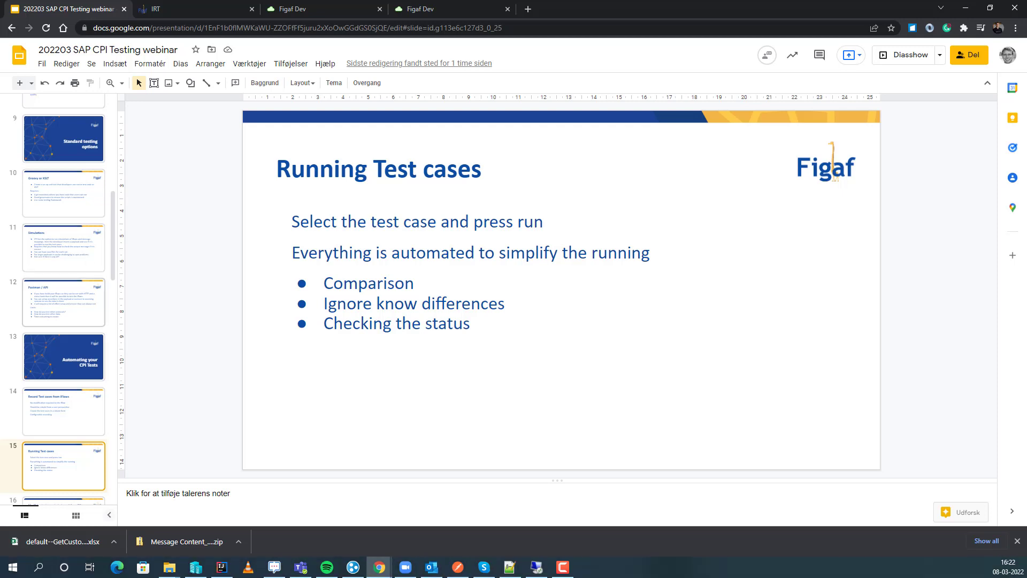
{"action": "scroll", "coordinate": [62, 477], "scroll_direction": "down", "scroll_amount": 1}
{"action": "left_click", "coordinate": [60, 474]}
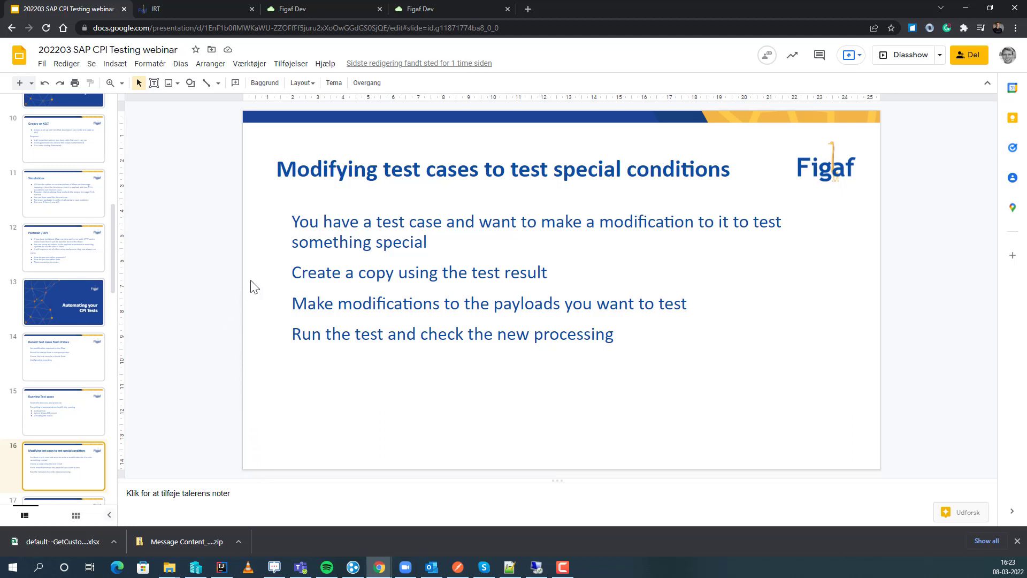
Switch back to Figaf, extract the selected results' source data as a linked test case in existing suite Webinar202203, and show the suite's linked test cases.
{"action": "left_click", "coordinate": [180, 9]}
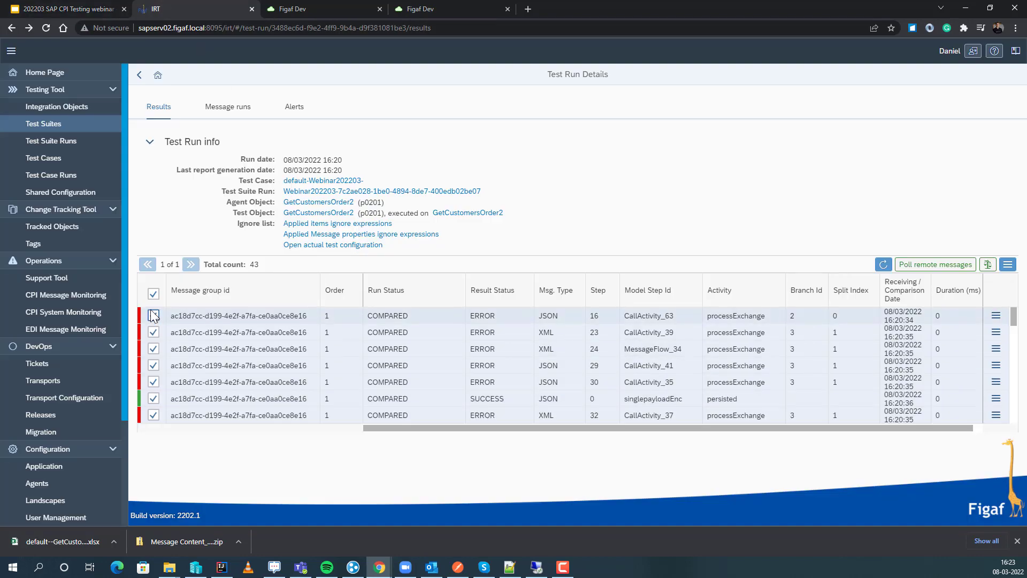
{"action": "left_click", "coordinate": [1009, 264]}
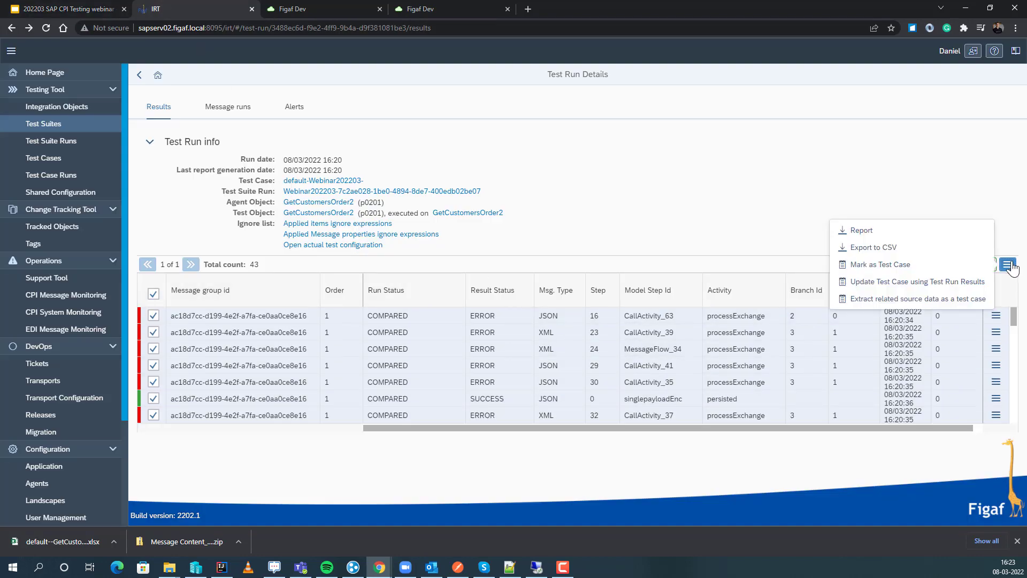
{"action": "left_click", "coordinate": [946, 300]}
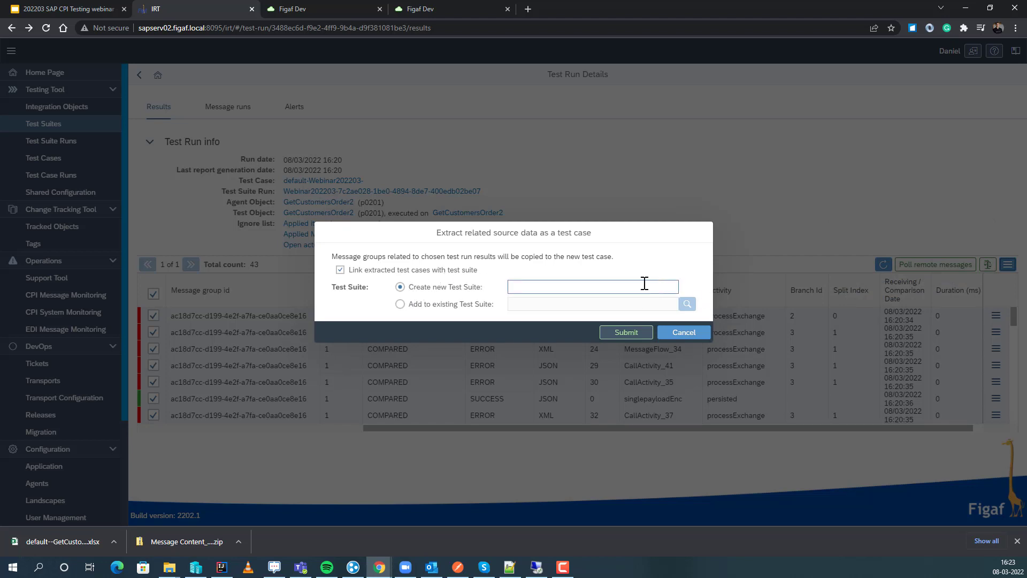
{"action": "left_click", "coordinate": [443, 307]}
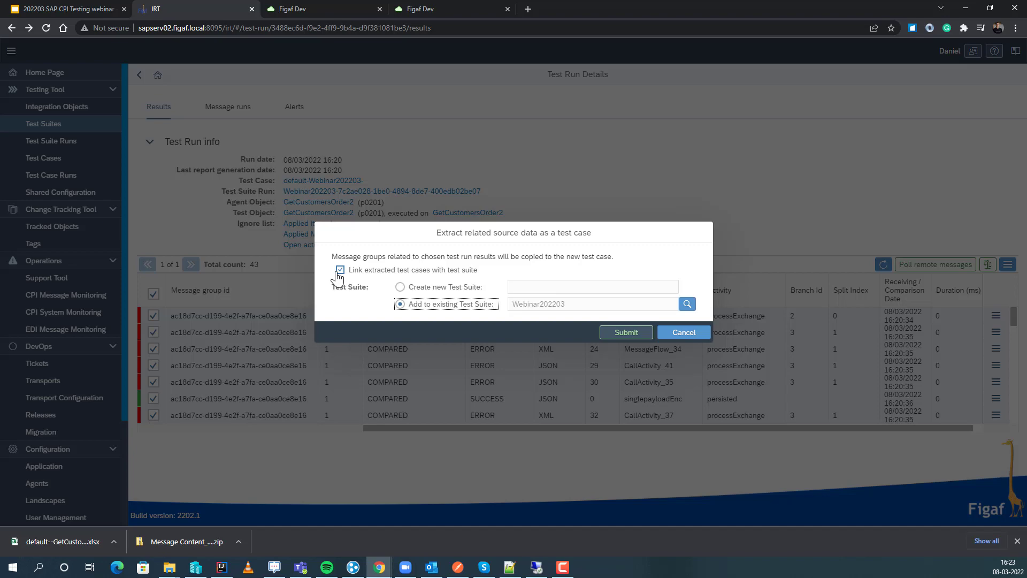
{"action": "left_click", "coordinate": [614, 334]}
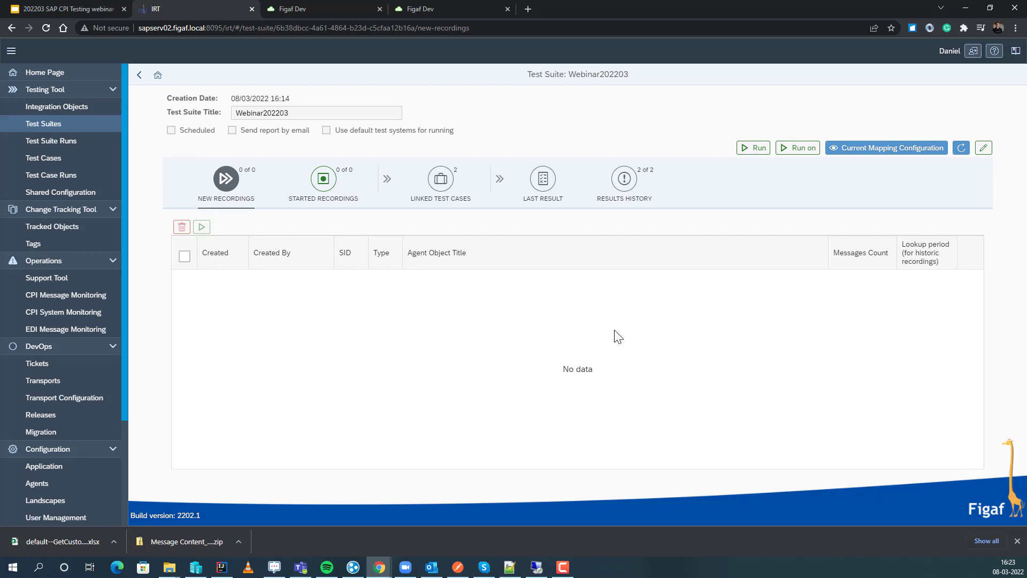
{"action": "left_click", "coordinate": [428, 190]}
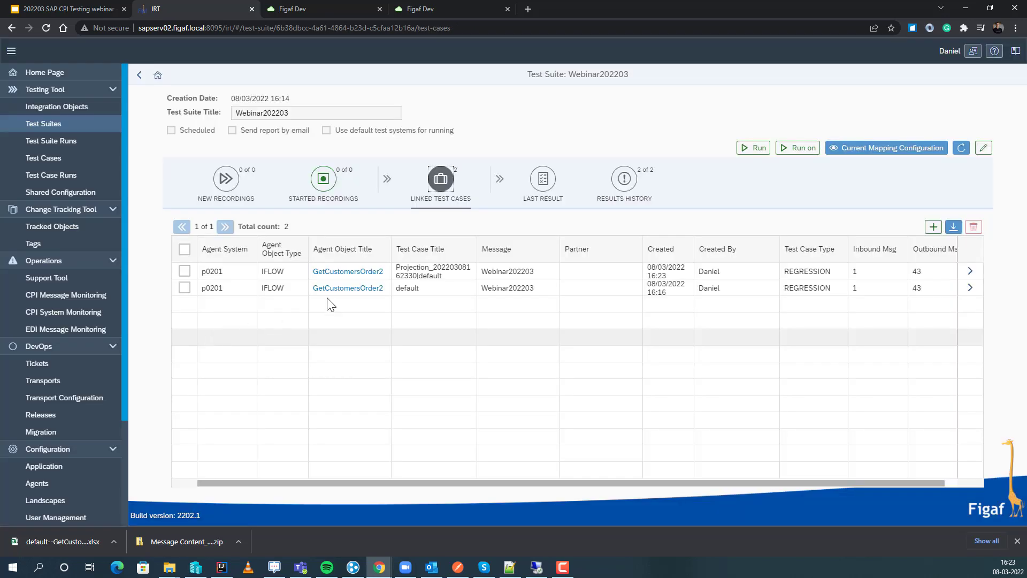
{"action": "left_click", "coordinate": [970, 271]}
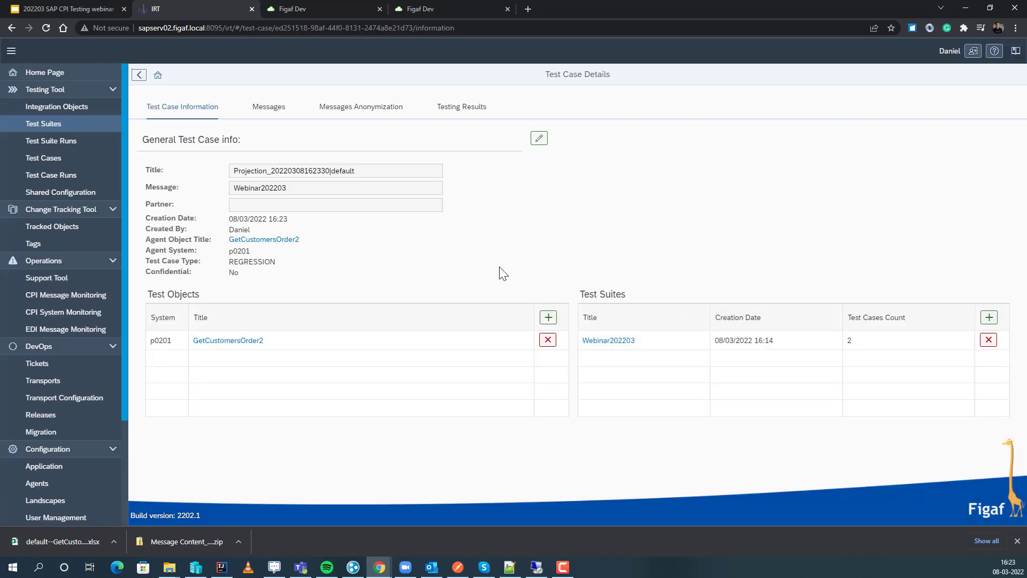
{"action": "left_click", "coordinate": [271, 112]}
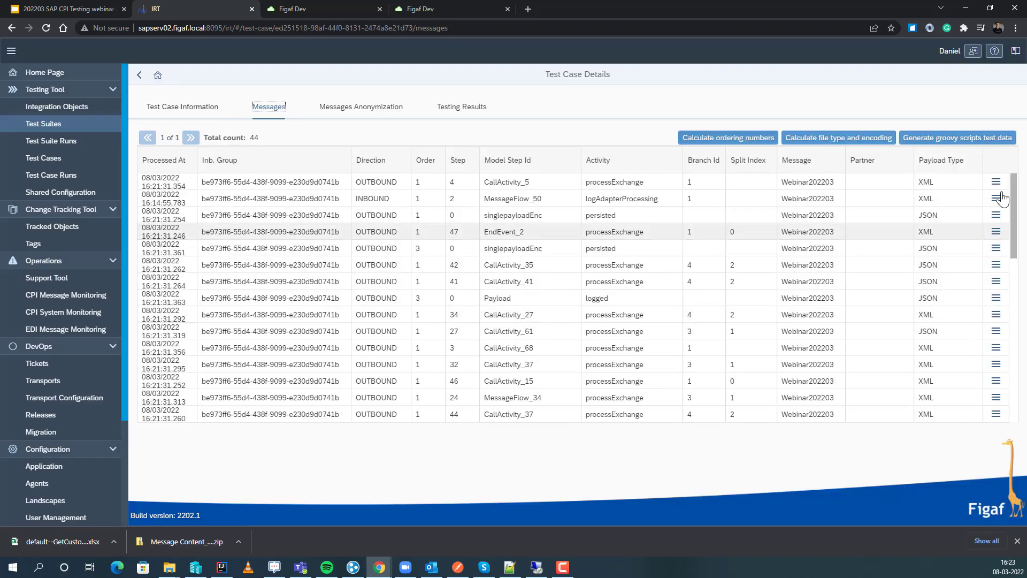
{"action": "left_click", "coordinate": [1000, 251]}
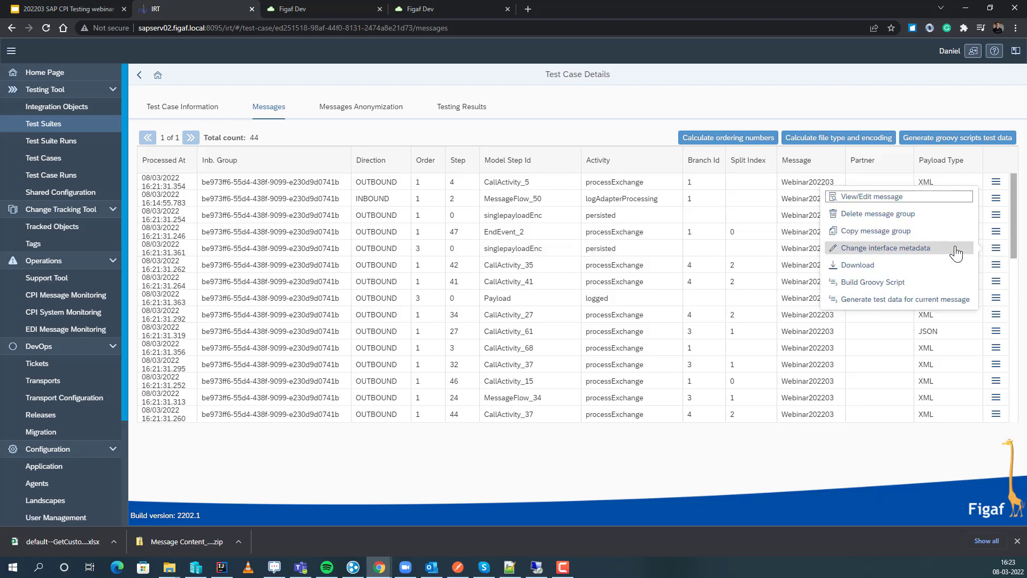
{"action": "left_click", "coordinate": [898, 197]}
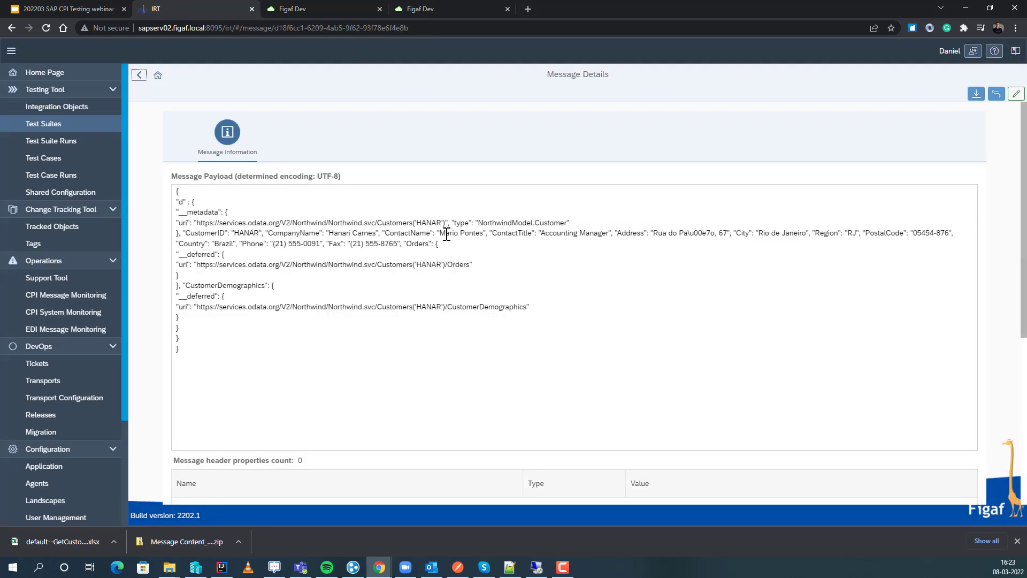
Replace the ContactName value in the message payload with a different person's first name and save the message.
{"action": "left_click_drag", "start_coordinate": [440, 233], "coordinate": [484, 234]}
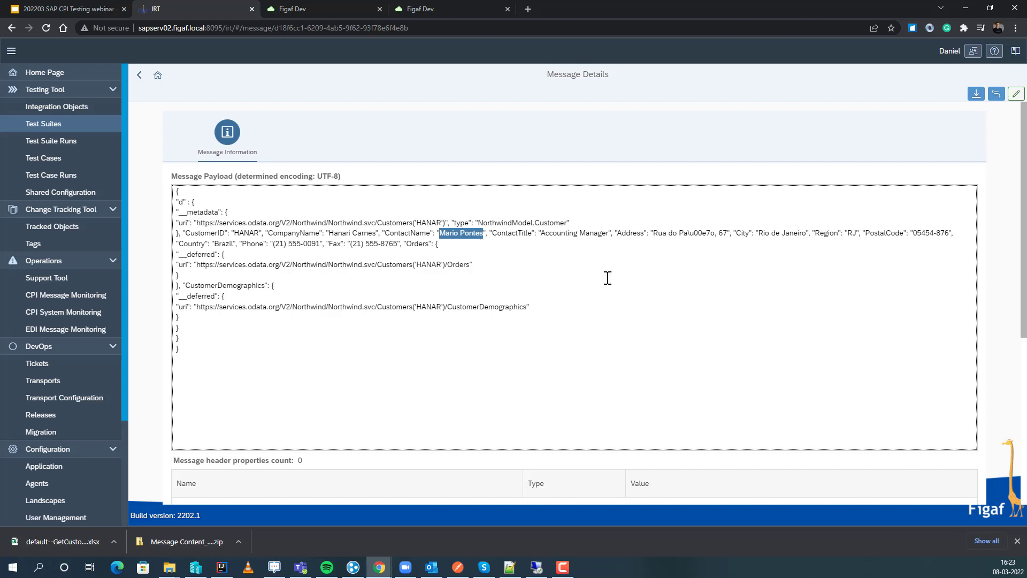
{"action": "left_click", "coordinate": [1017, 94]}
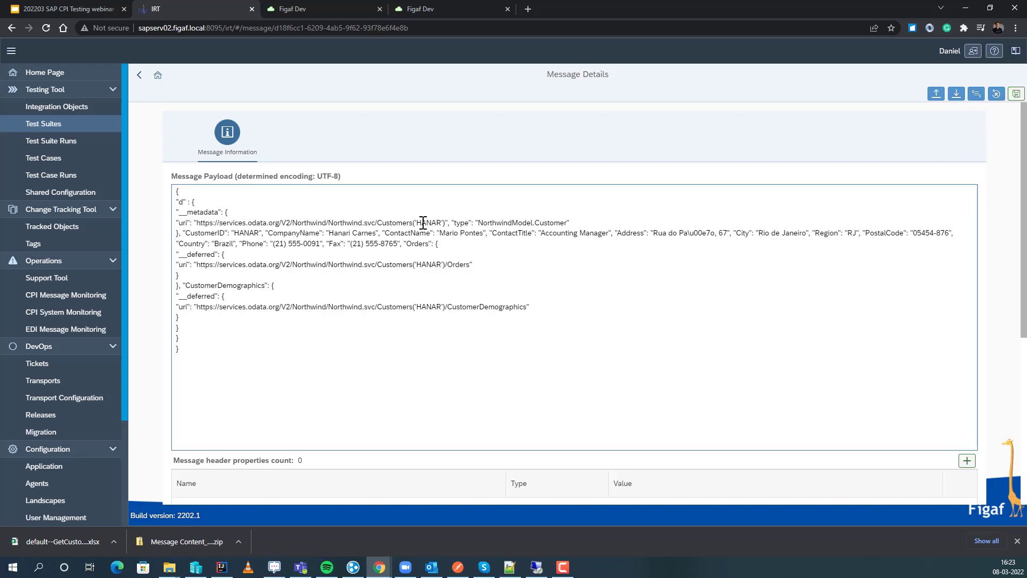
{"action": "left_click", "coordinate": [440, 234]}
{"action": "left_click_drag", "start_coordinate": [440, 236], "coordinate": [477, 236]}
{"action": "type", "text": "Daniel"}
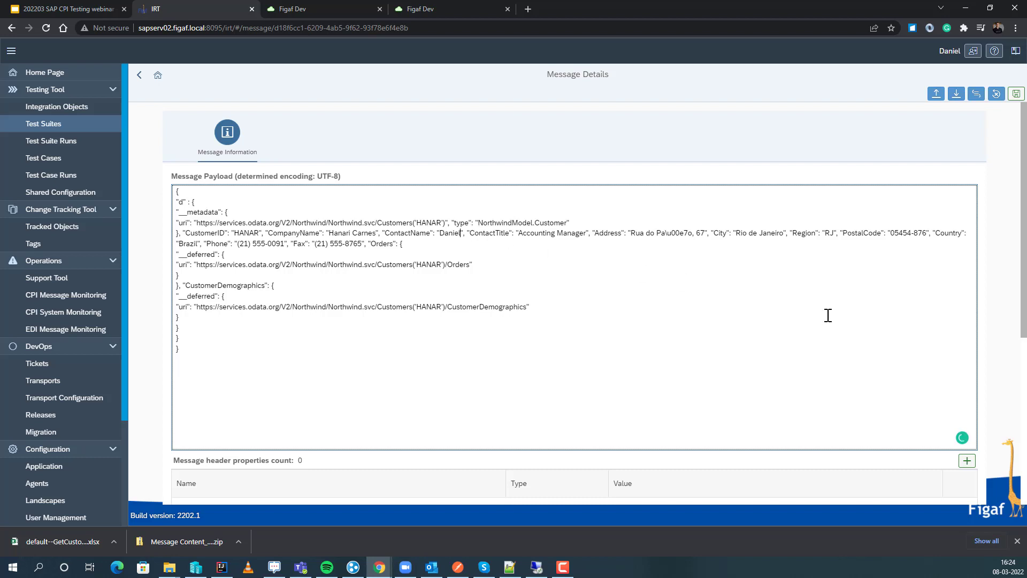
{"action": "left_click", "coordinate": [1017, 94]}
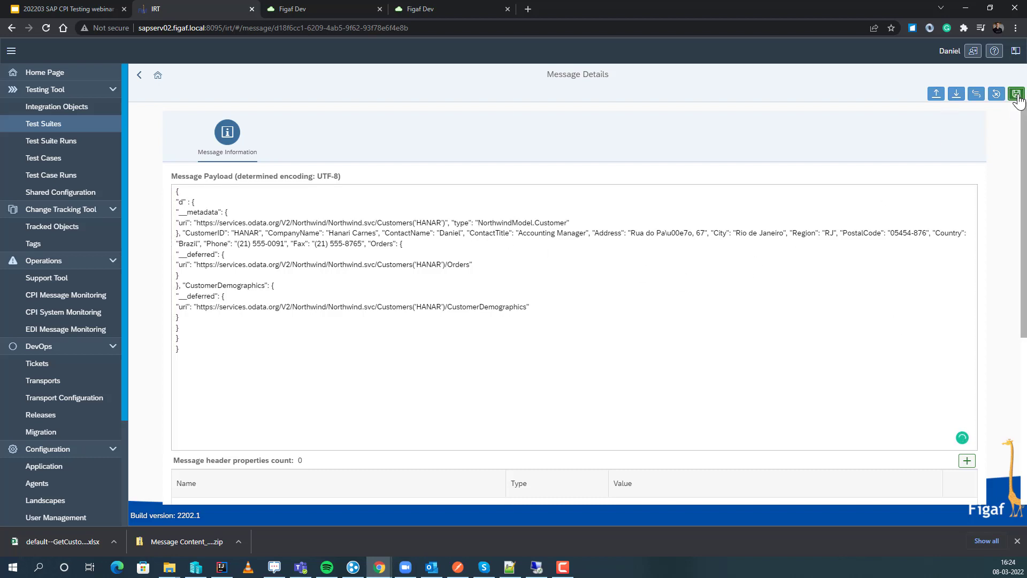
{"action": "left_click", "coordinate": [583, 316]}
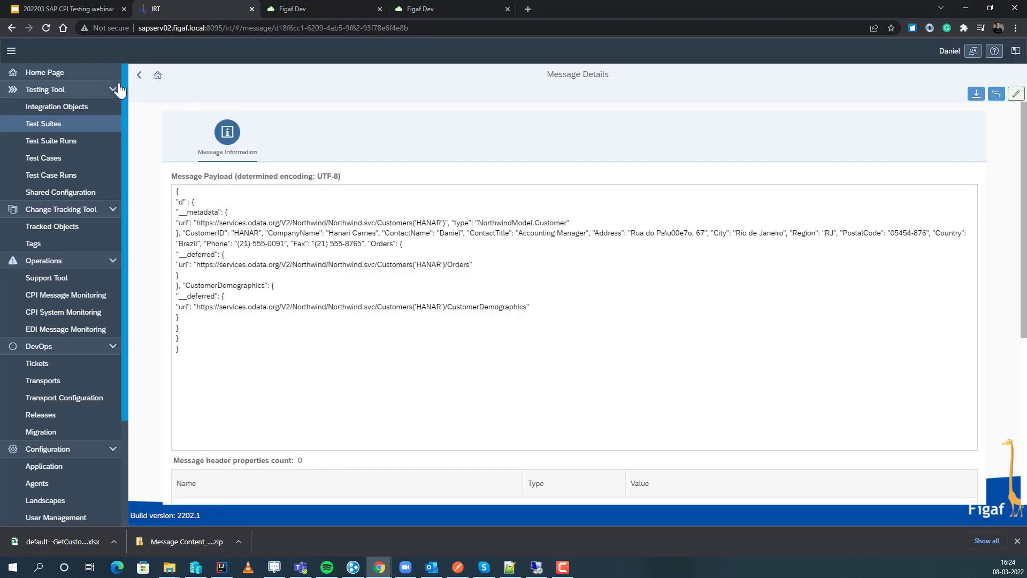
Run the modified test case on p0201 (GetCustomersOrder2) and refresh its testing results.
{"action": "left_click", "coordinate": [135, 78]}
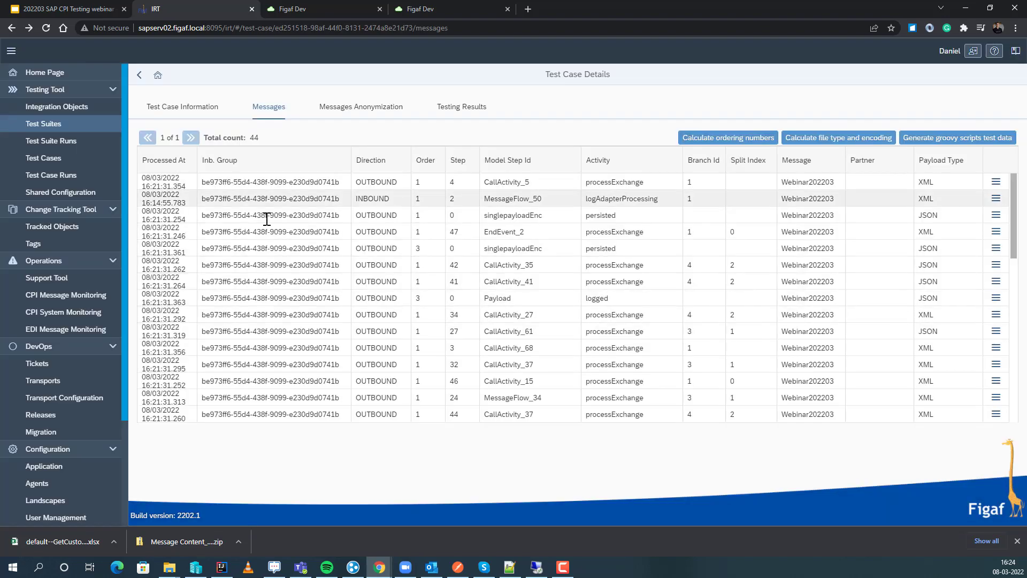
{"action": "left_click", "coordinate": [458, 111]}
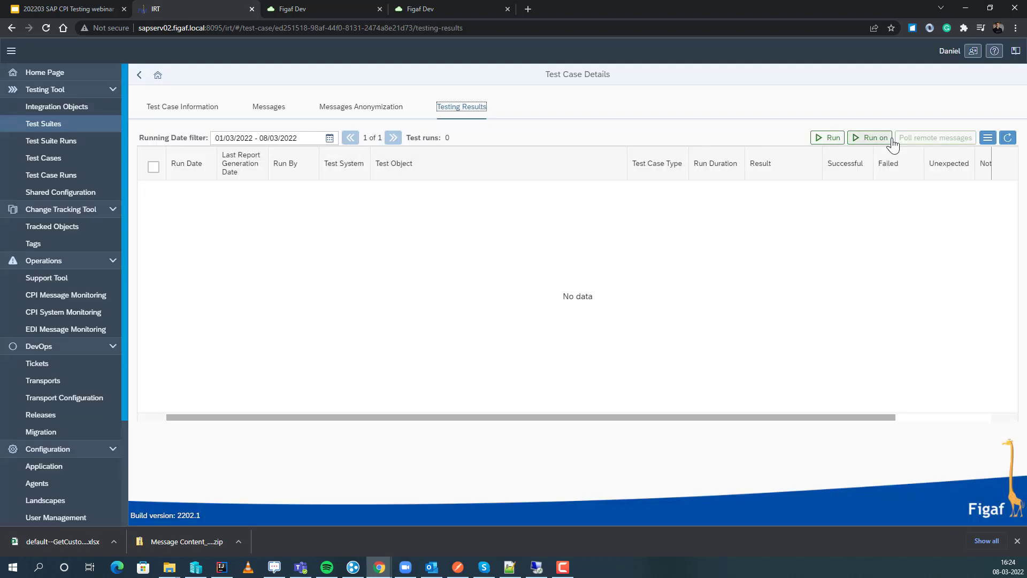
{"action": "left_click", "coordinate": [878, 140]}
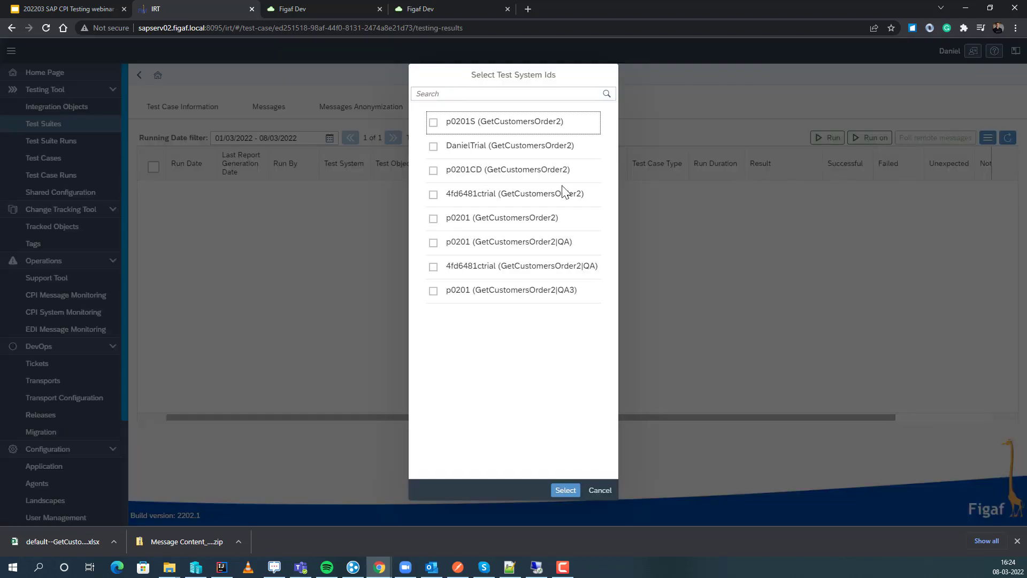
{"action": "left_click", "coordinate": [459, 230]}
{"action": "left_click", "coordinate": [565, 490]}
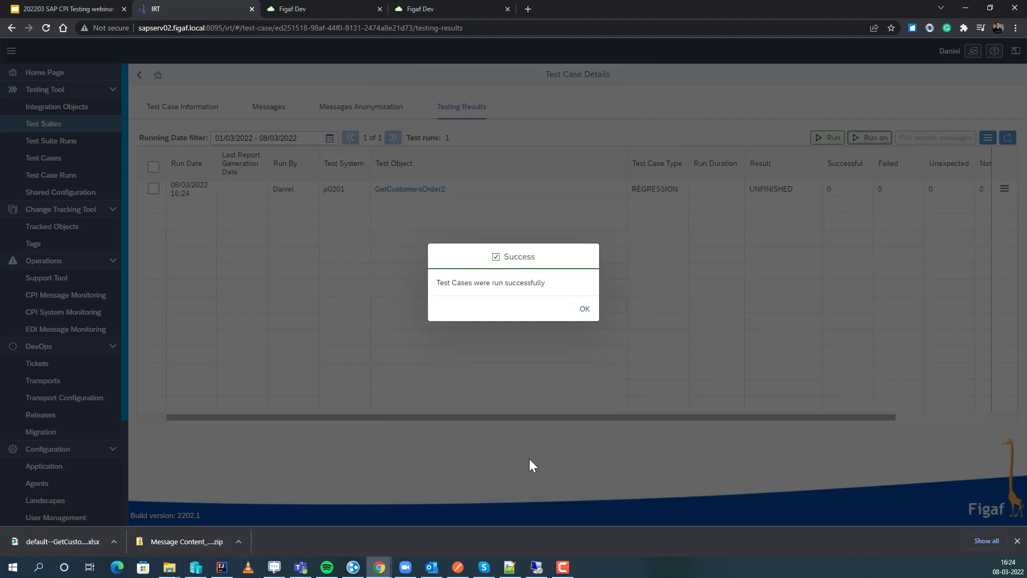
{"action": "left_click", "coordinate": [582, 316]}
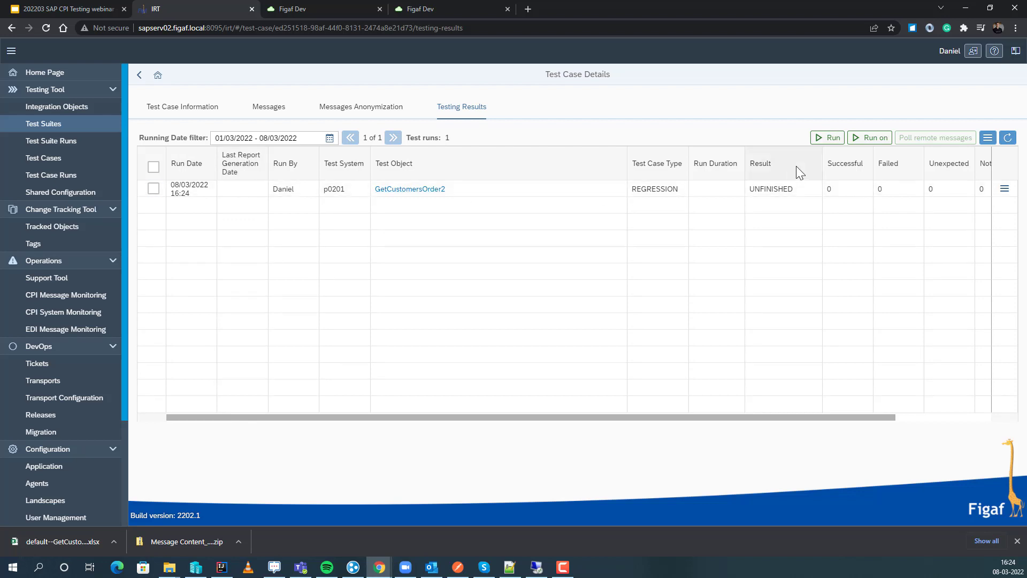
{"action": "left_click", "coordinate": [1008, 138]}
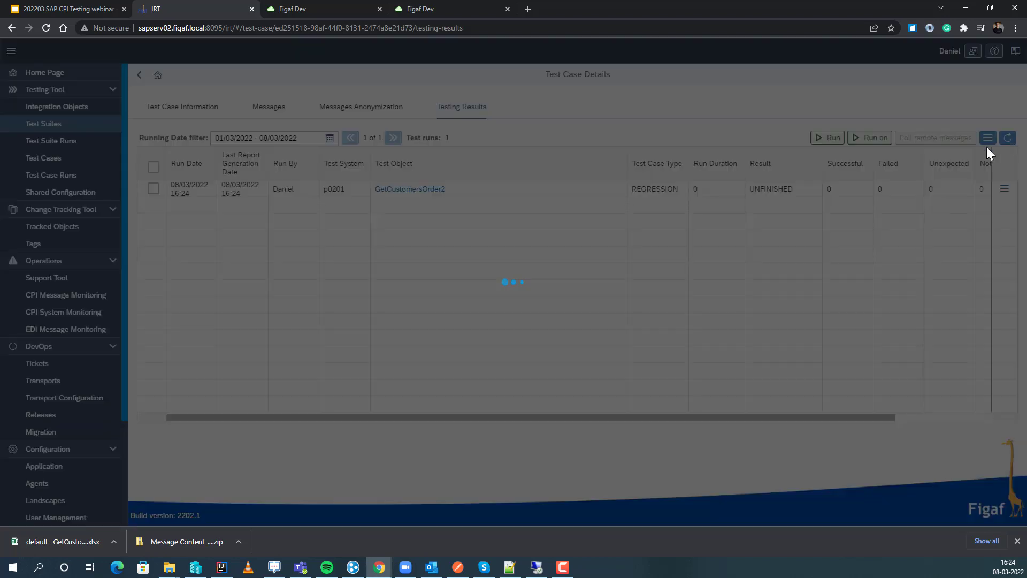
{"action": "left_click", "coordinate": [164, 112]}
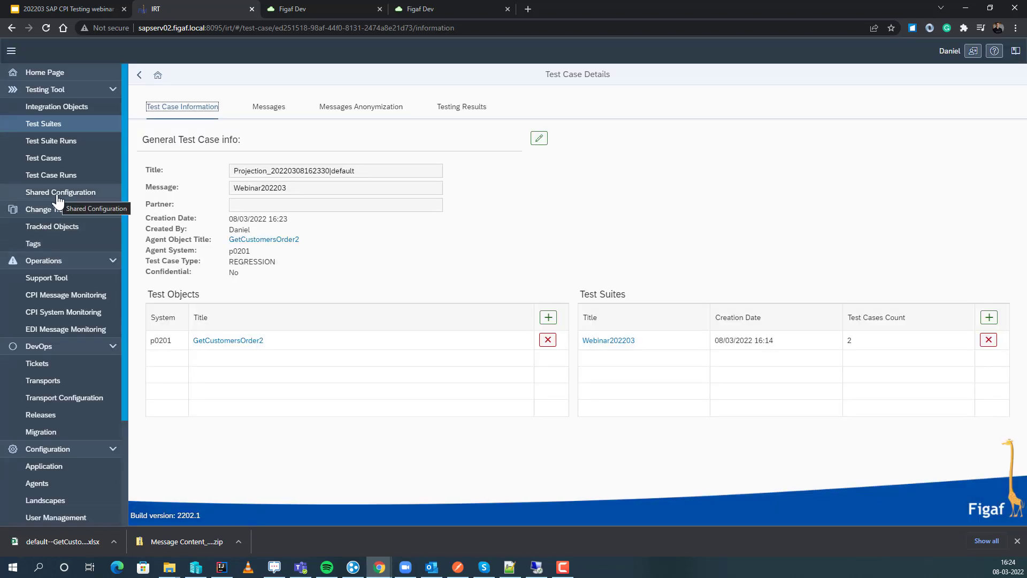
{"action": "left_click", "coordinate": [57, 195]}
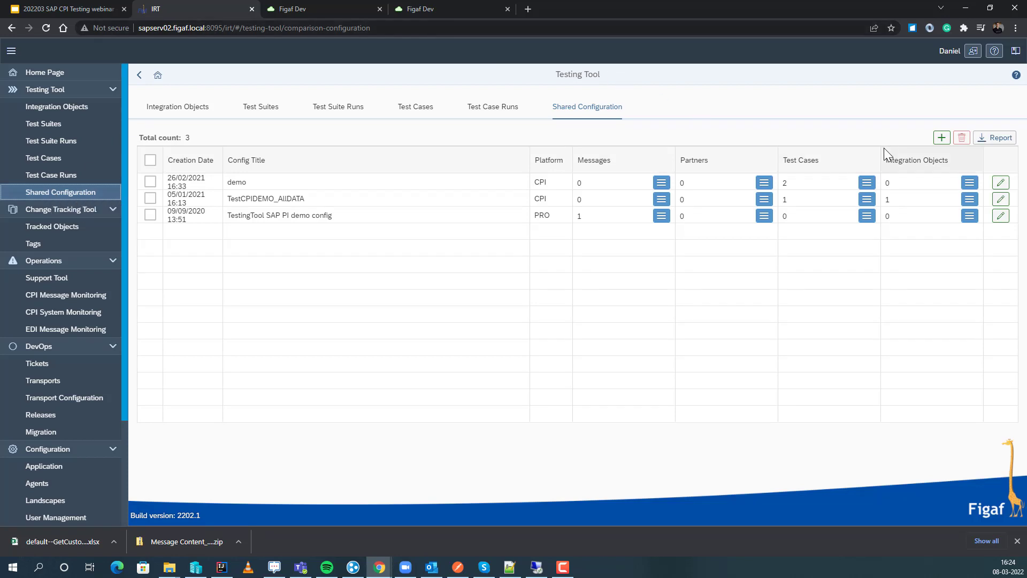
{"action": "left_click", "coordinate": [942, 137]}
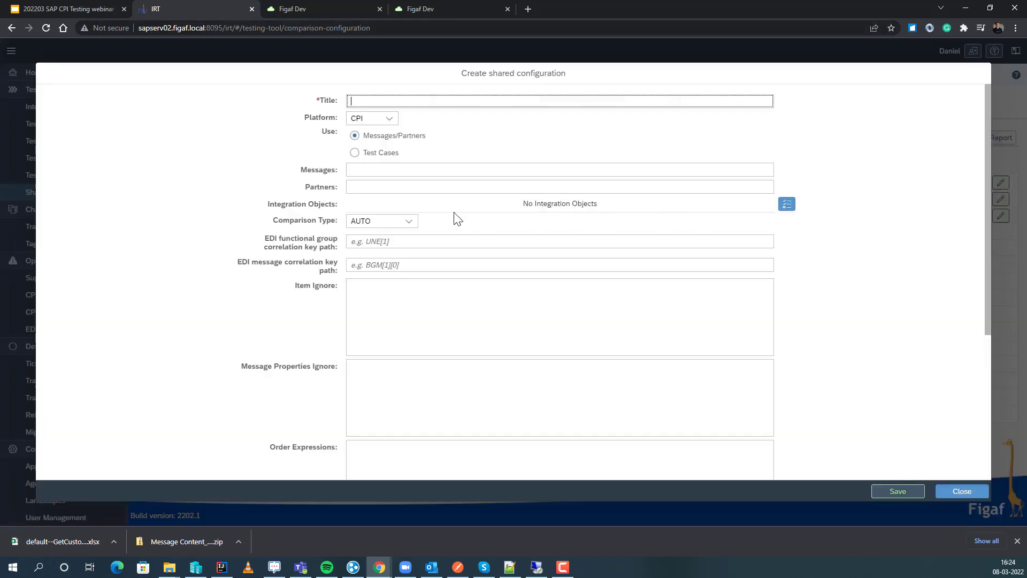
{"action": "type", "text": "Webinar202203"}
{"action": "left_click", "coordinate": [375, 154]}
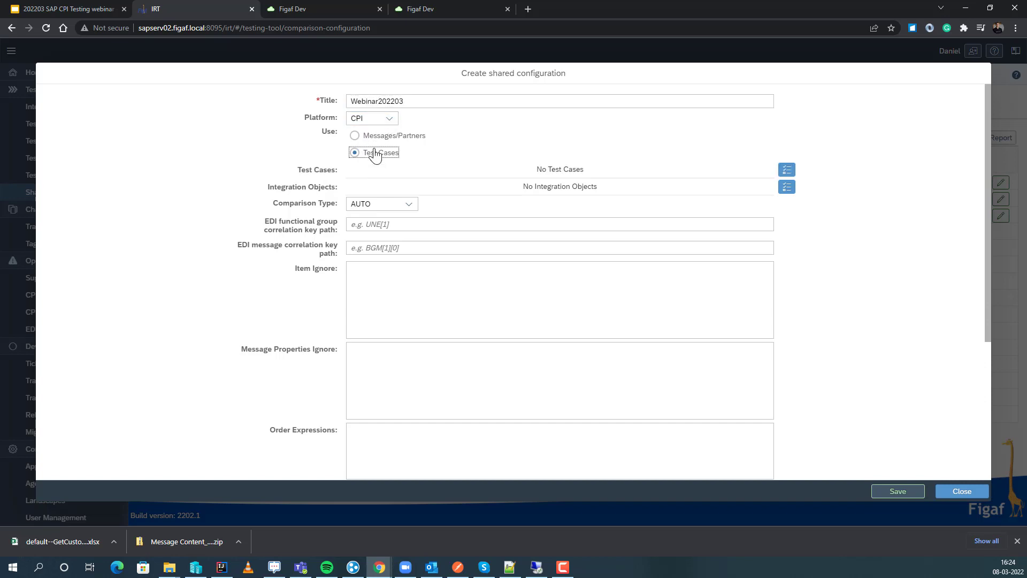
{"action": "left_click", "coordinate": [786, 170]}
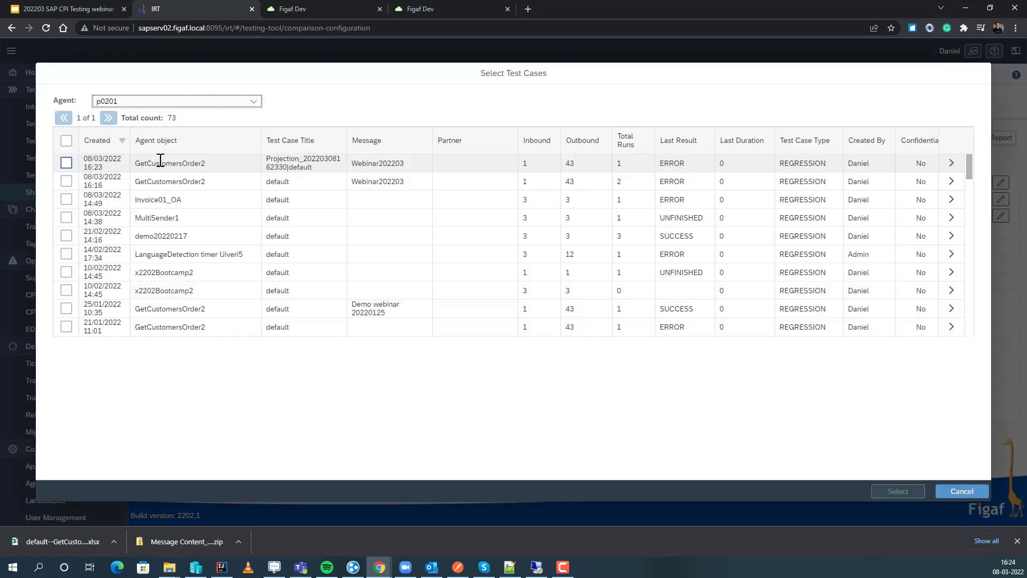
{"action": "left_click", "coordinate": [66, 163]}
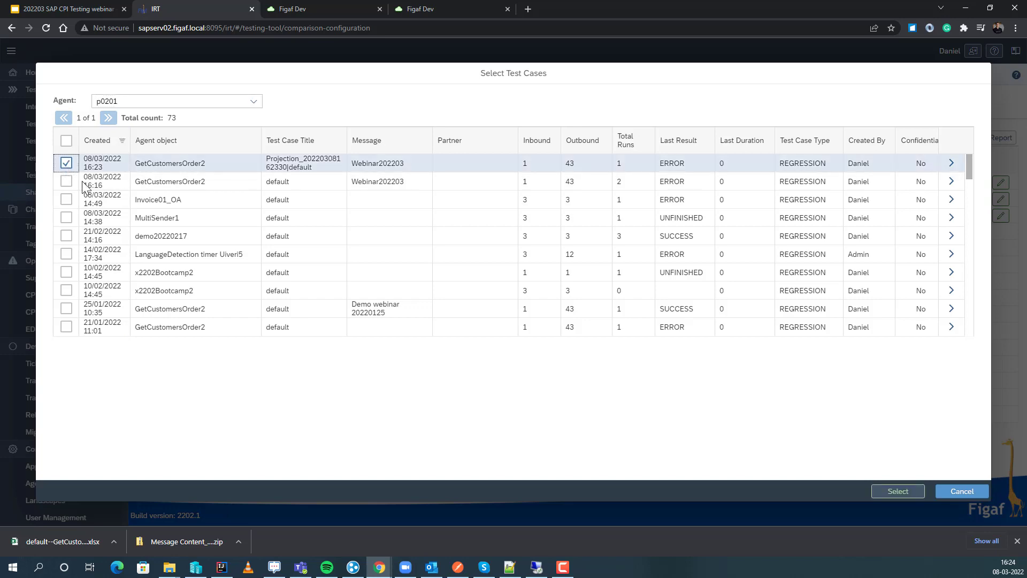
{"action": "left_click", "coordinate": [897, 491]}
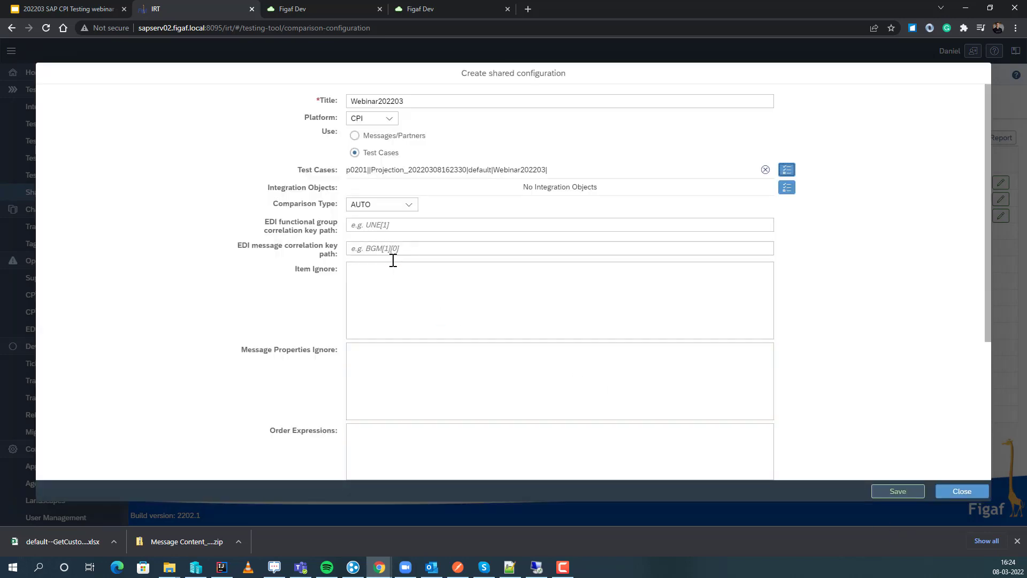
Enable testing with mock data, set the run steps selection strategy to EXCLUDE_RUN_STEPS, and save the shared configuration.
{"action": "scroll", "coordinate": [351, 284], "scroll_direction": "down", "scroll_amount": 2}
{"action": "scroll", "coordinate": [345, 294], "scroll_direction": "down", "scroll_amount": 1}
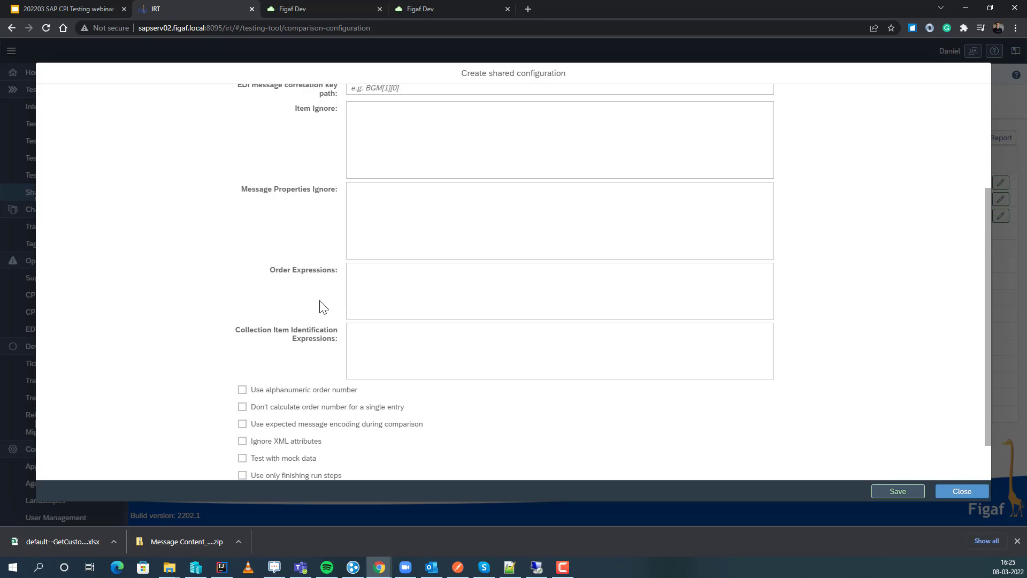
{"action": "scroll", "coordinate": [322, 306], "scroll_direction": "down", "scroll_amount": 1}
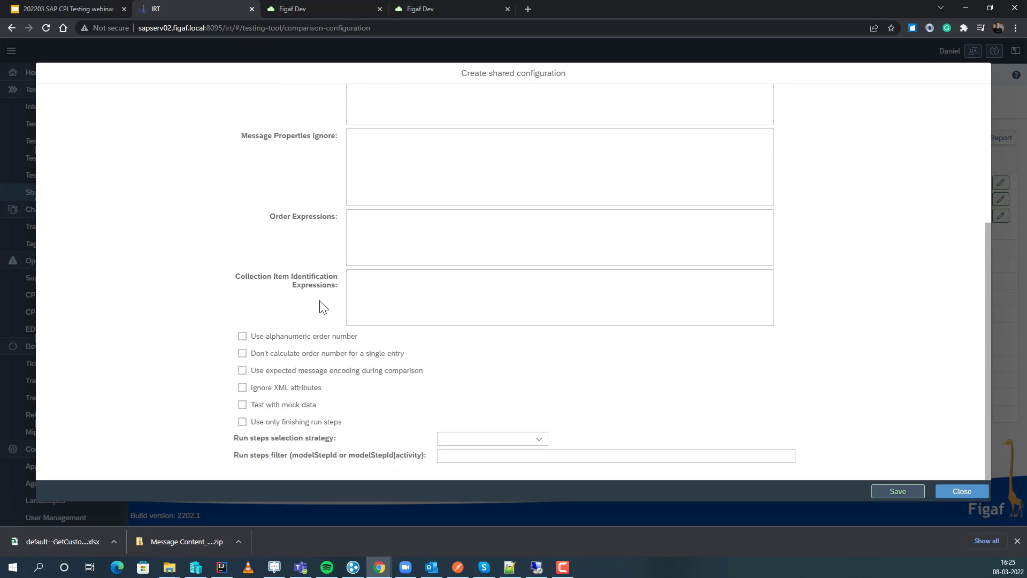
{"action": "left_click", "coordinate": [257, 408]}
{"action": "left_click", "coordinate": [517, 445]}
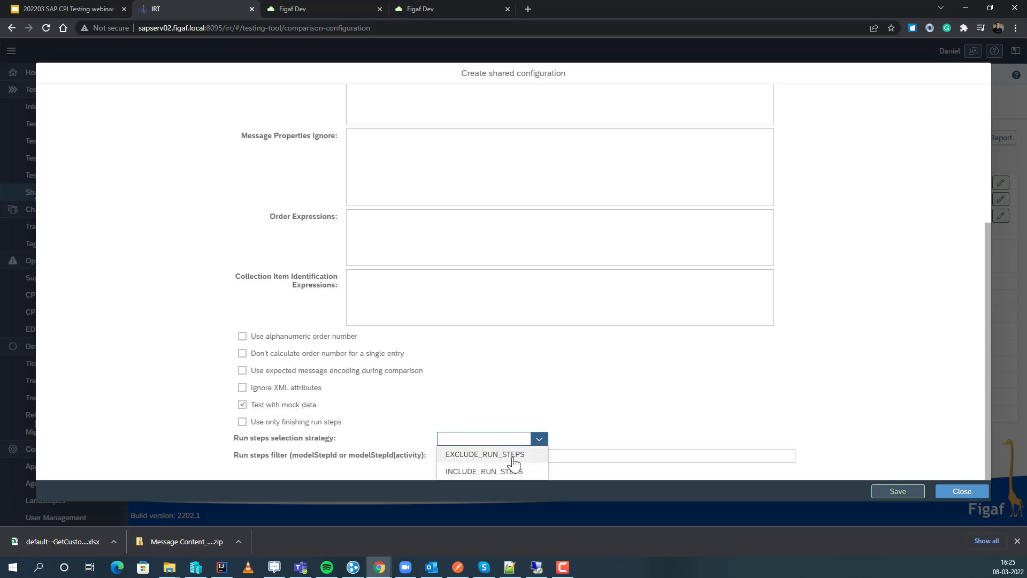
{"action": "left_click", "coordinate": [512, 453]}
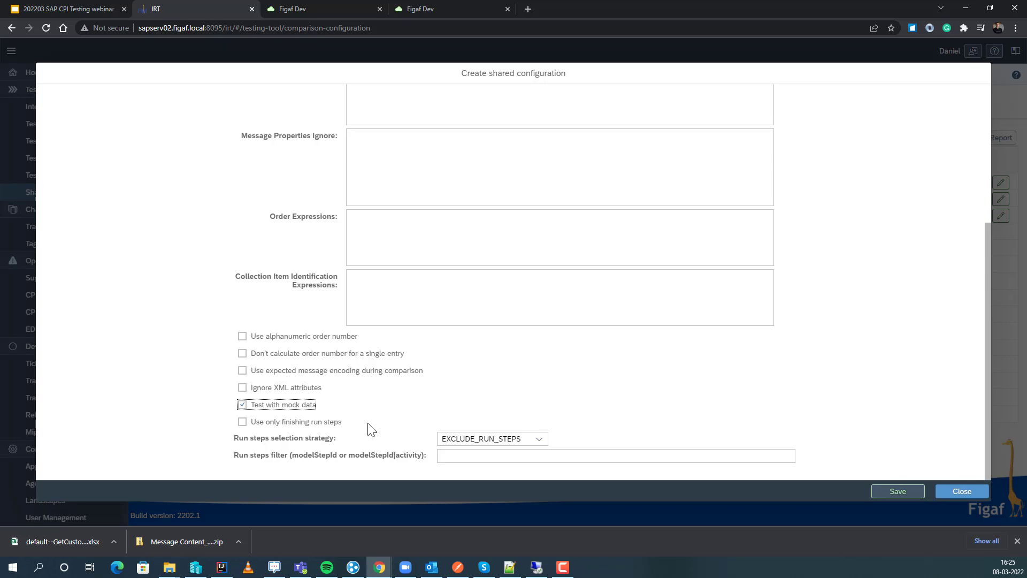
{"action": "left_click", "coordinate": [914, 493]}
{"action": "left_click", "coordinate": [591, 306]}
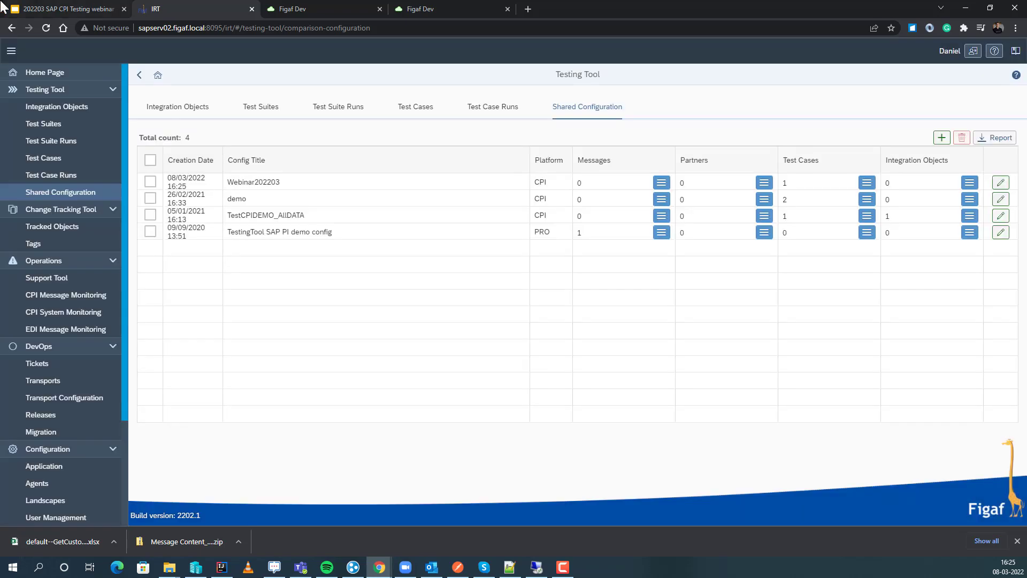
Switch to the Google Slides presentation, present the "Mocking endpoints" slide full screen, advance to "Unit tests scripts", and end the slideshow.
{"action": "left_click", "coordinate": [28, 8]}
{"action": "key", "text": "Down"}
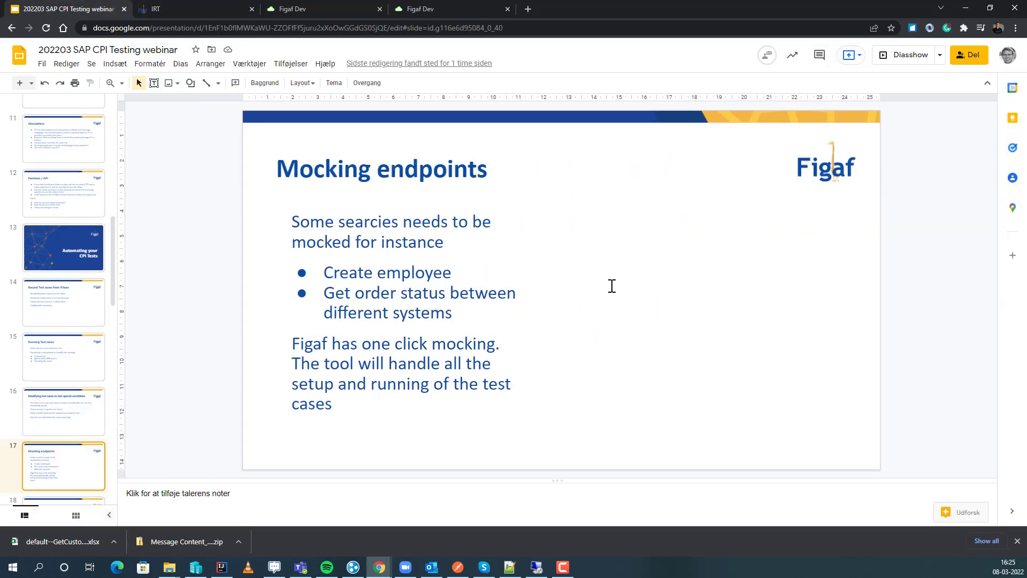
{"action": "left_click", "coordinate": [924, 64]}
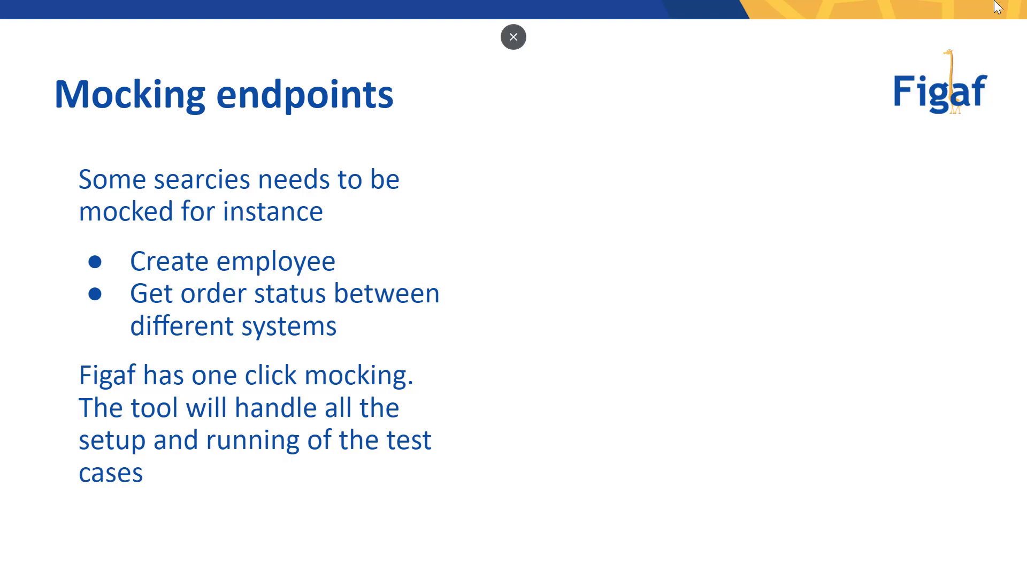
{"action": "key", "text": "Right"}
{"action": "key", "text": "Escape"}
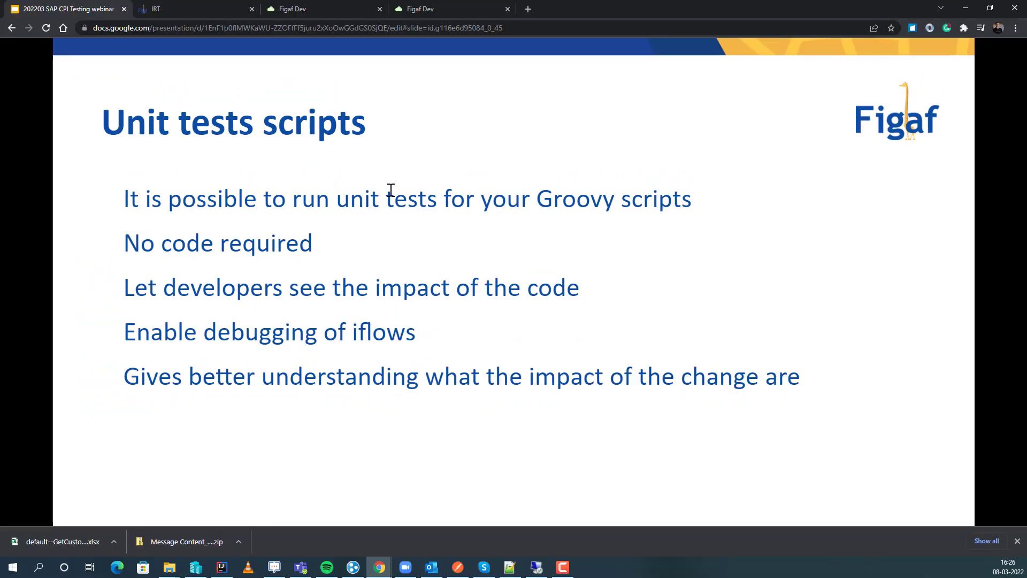
Switch back to Figaf, check and resave the Webinar202203 shared configuration's mock data settings, and show the list of test suites.
{"action": "left_click", "coordinate": [220, 9]}
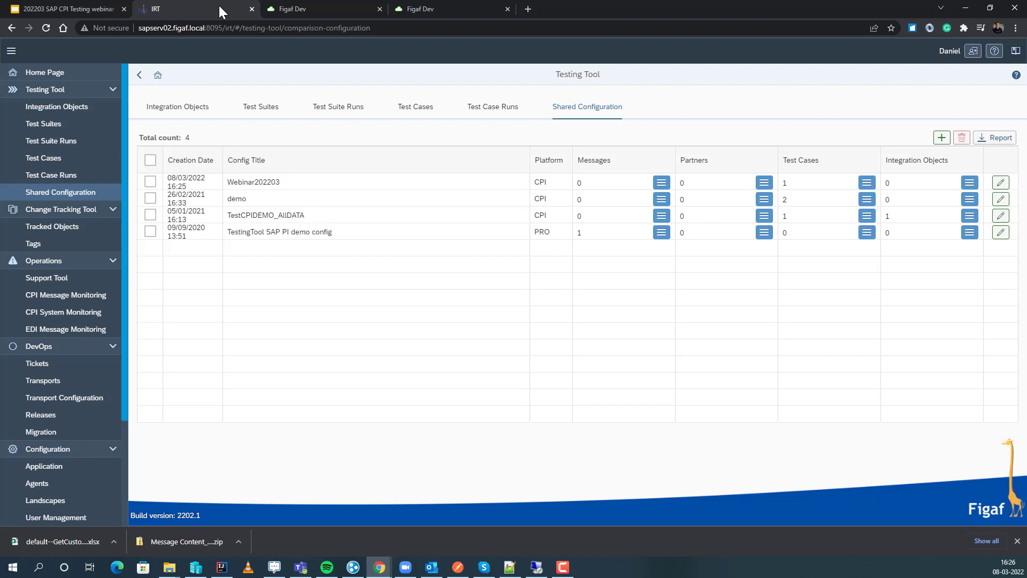
{"action": "left_click", "coordinate": [1000, 183]}
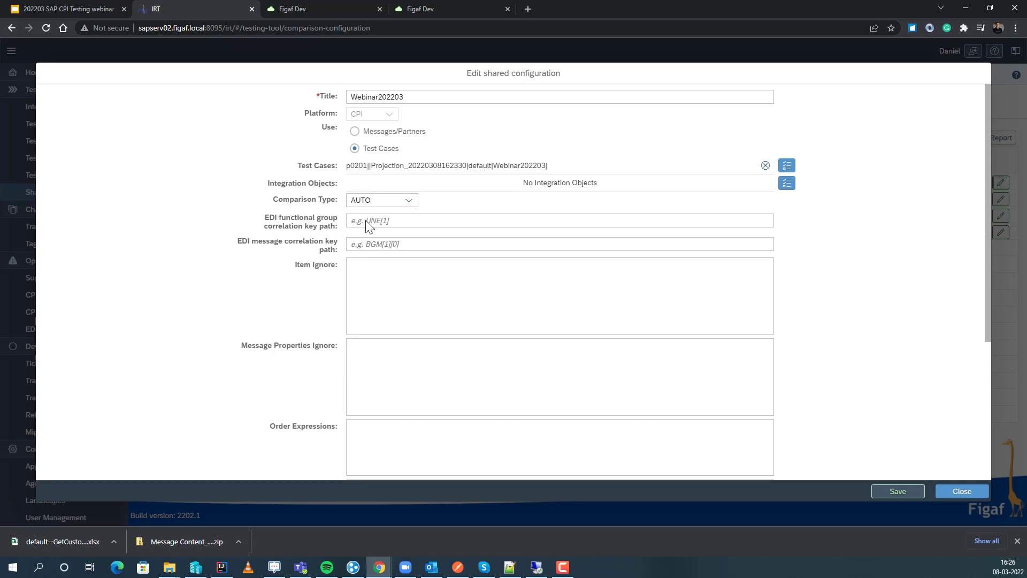
{"action": "scroll", "coordinate": [353, 321], "scroll_direction": "down", "scroll_amount": 4}
{"action": "left_click", "coordinate": [897, 496]}
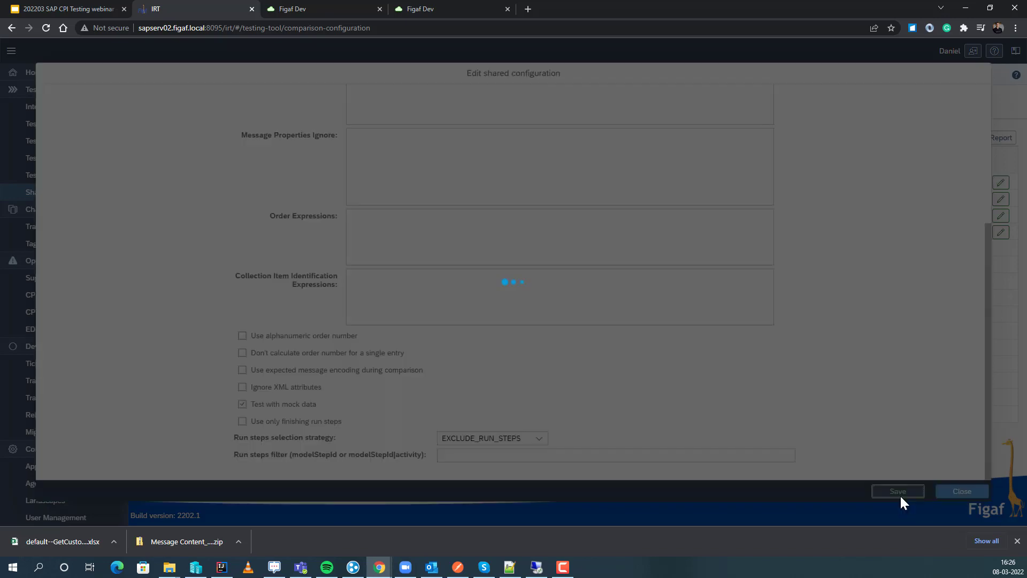
{"action": "left_click", "coordinate": [586, 312]}
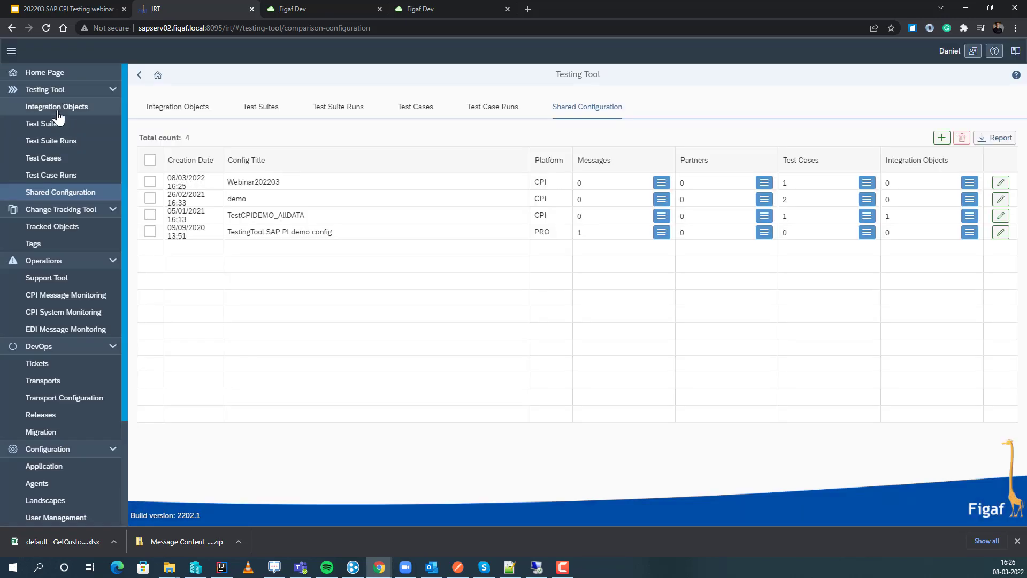
{"action": "left_click", "coordinate": [61, 124]}
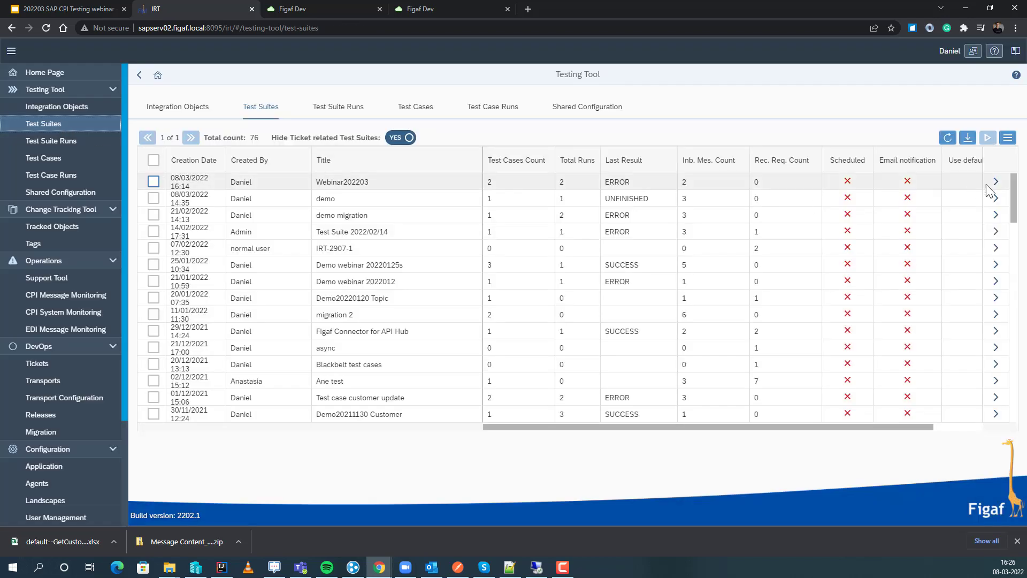
{"action": "left_click", "coordinate": [997, 183]}
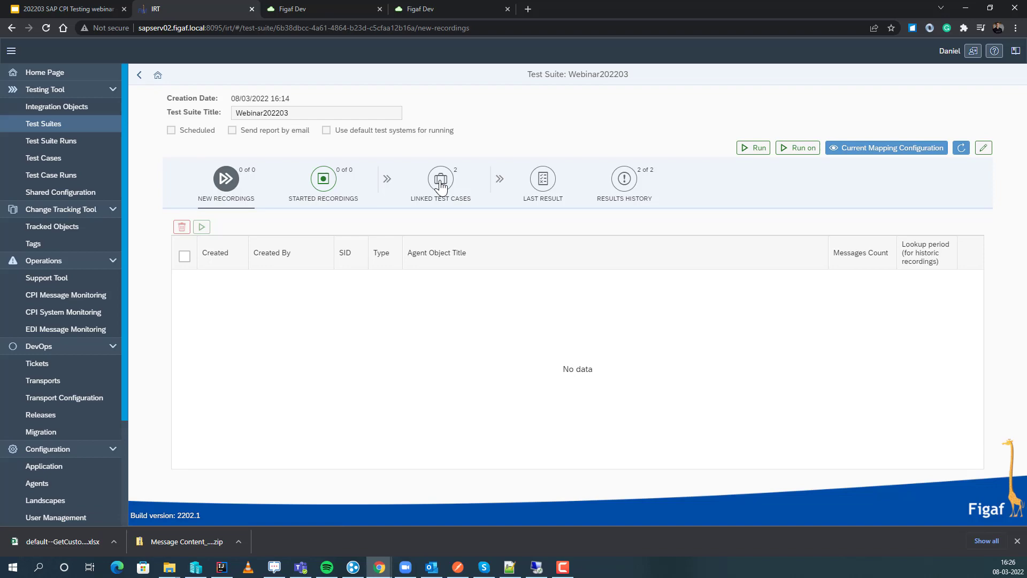
{"action": "left_click", "coordinate": [440, 181]}
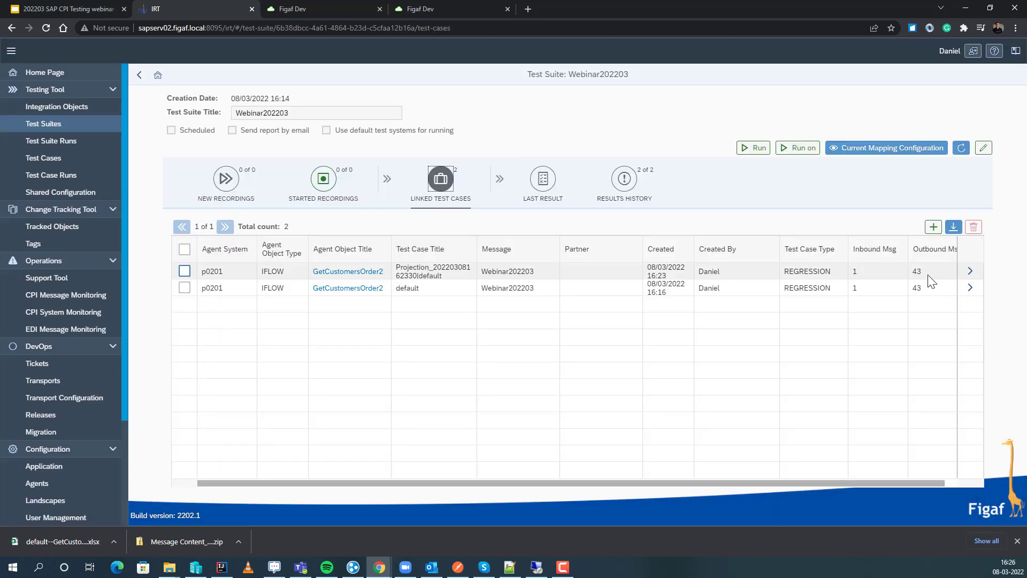
{"action": "left_click", "coordinate": [972, 270]}
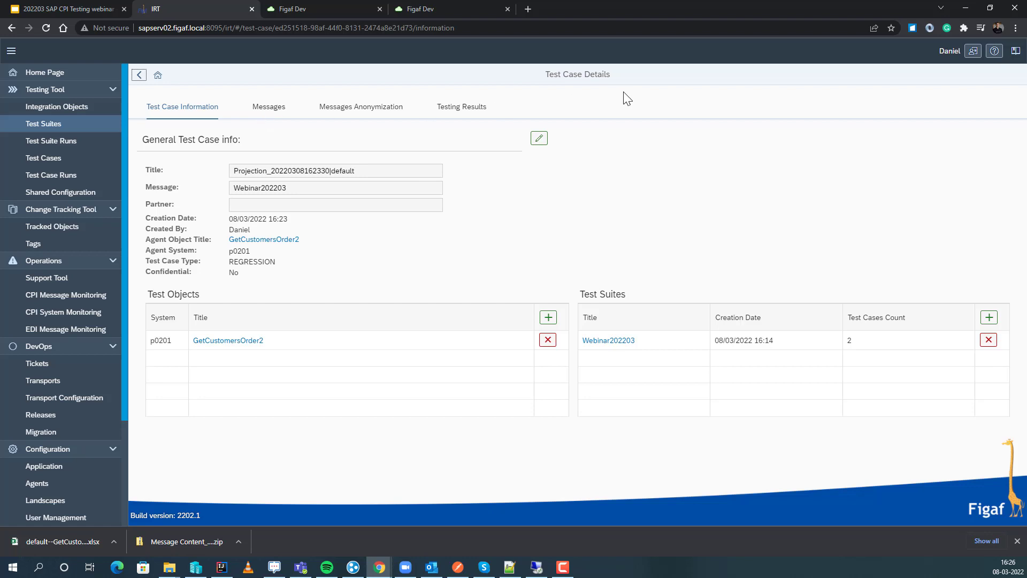
{"action": "left_click", "coordinate": [474, 108]}
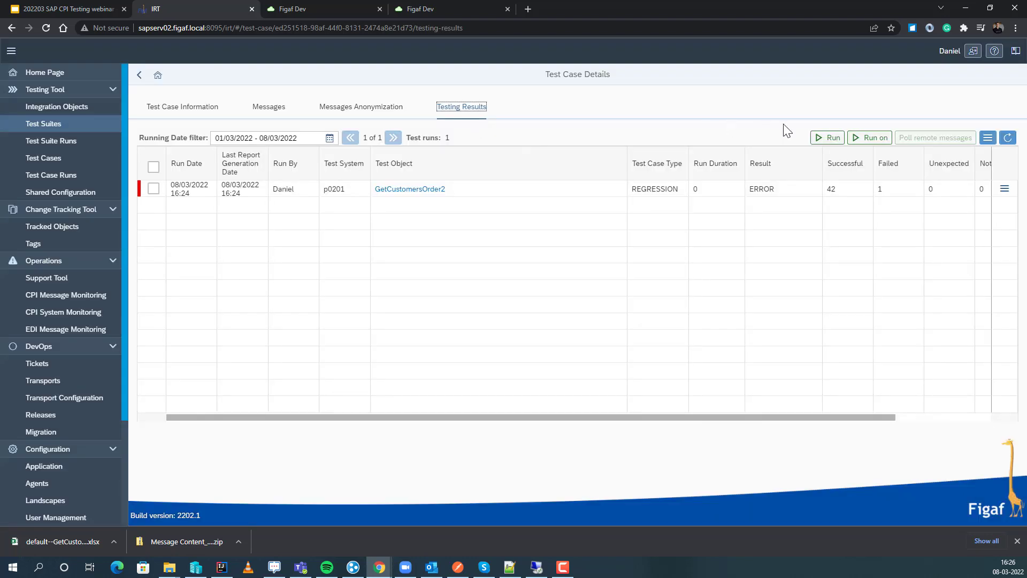
{"action": "left_click", "coordinate": [870, 137]}
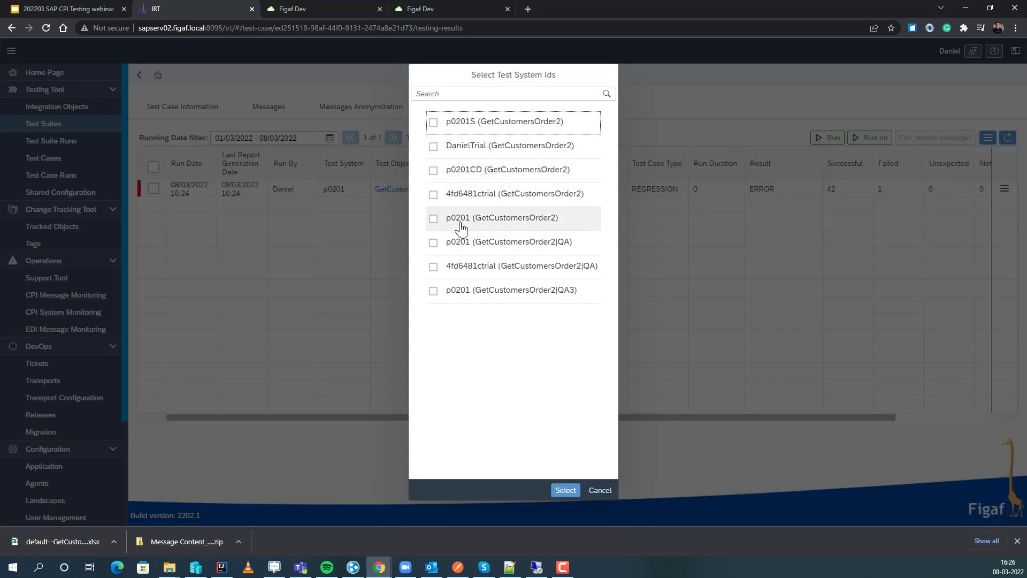
{"action": "left_click", "coordinate": [473, 222]}
{"action": "left_click", "coordinate": [558, 489]}
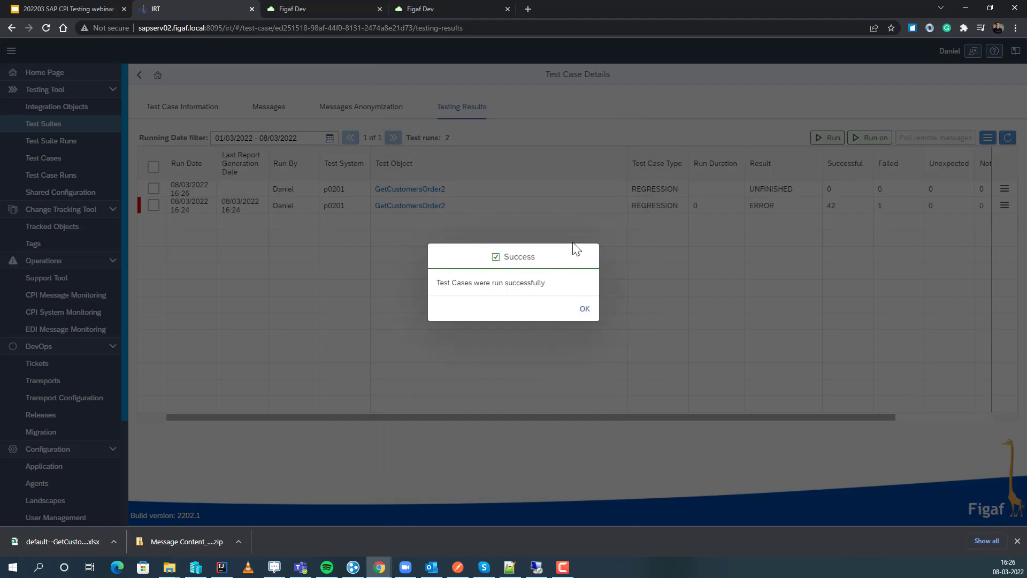
{"action": "left_click", "coordinate": [587, 311]}
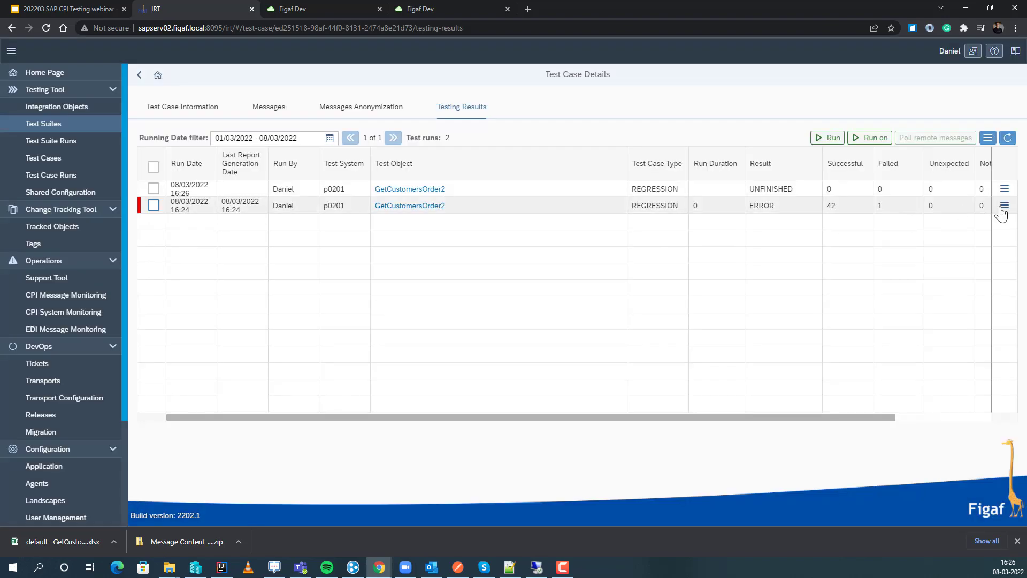
View the results of the 16:24 test run and examine the differences in the failed singlepayloadEnc message.
{"action": "left_click", "coordinate": [1010, 208]}
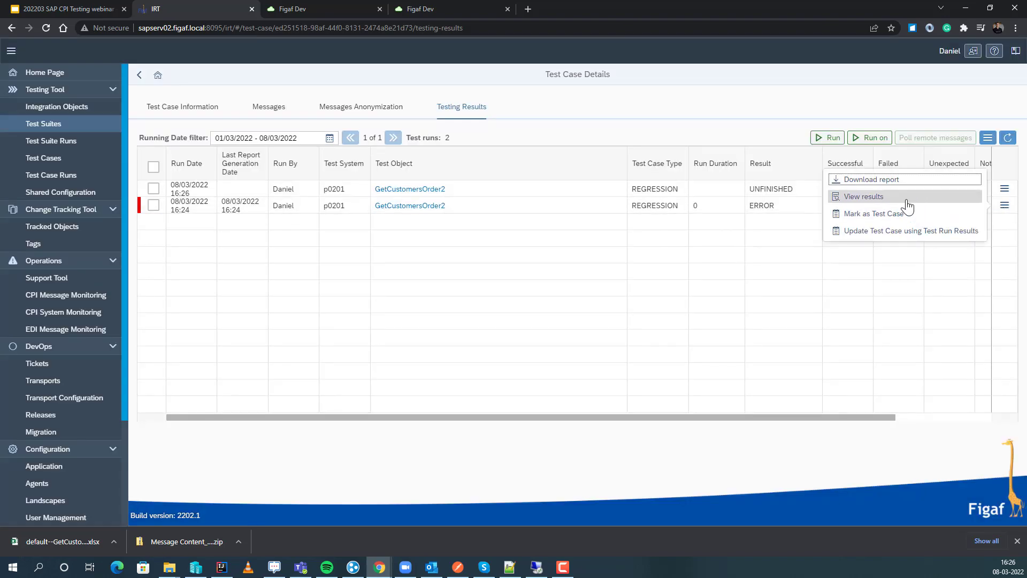
{"action": "left_click", "coordinate": [884, 204]}
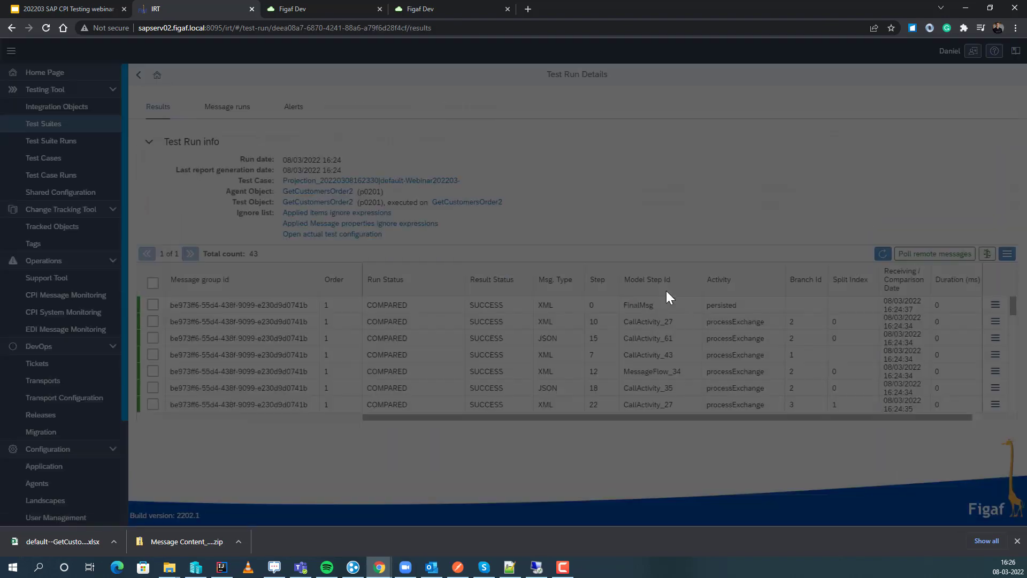
{"action": "scroll", "coordinate": [358, 337], "scroll_direction": "down", "scroll_amount": 5}
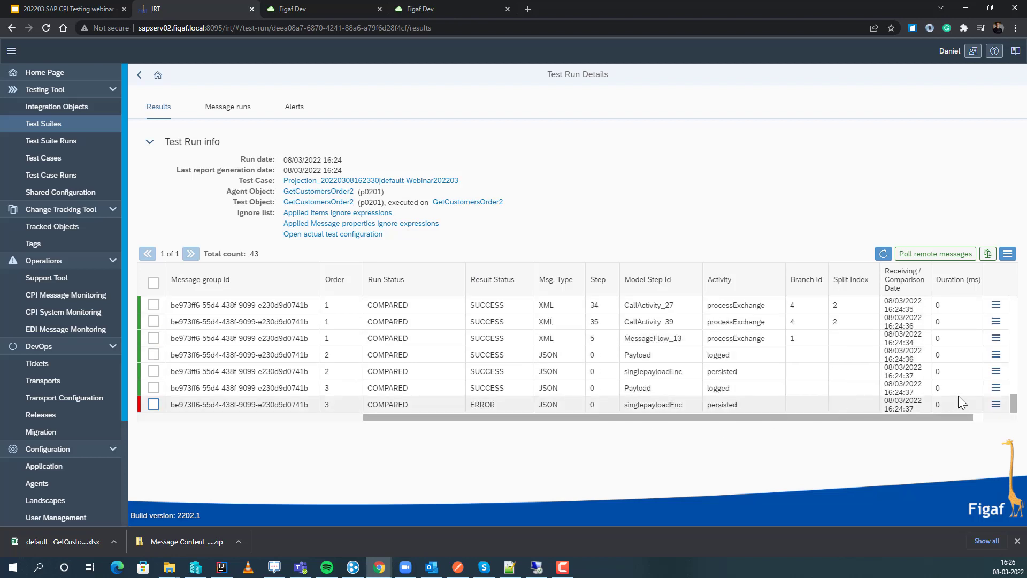
{"action": "left_click", "coordinate": [996, 405]}
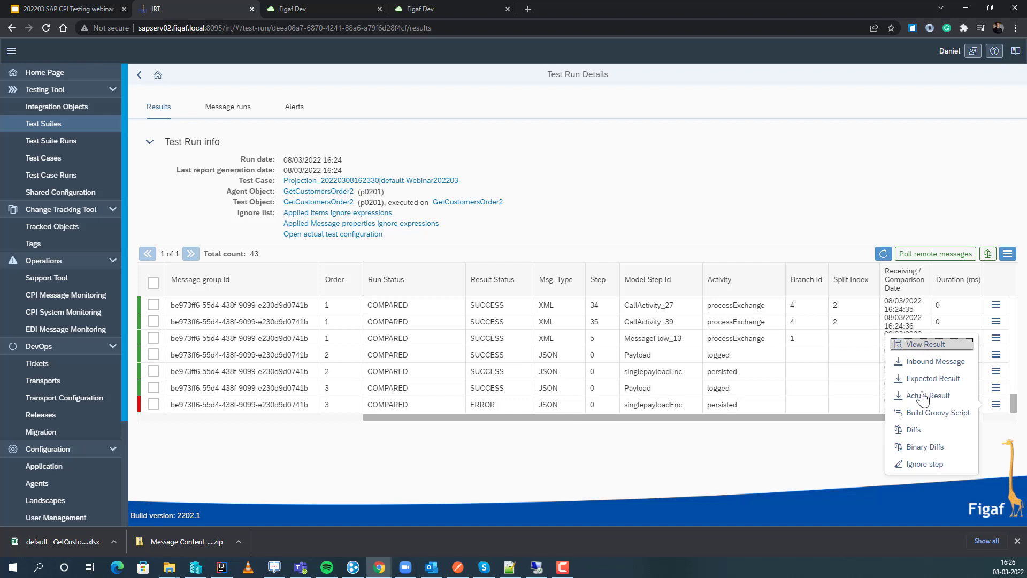
{"action": "left_click", "coordinate": [918, 430]}
{"action": "scroll", "coordinate": [532, 246], "scroll_direction": "down", "scroll_amount": 2}
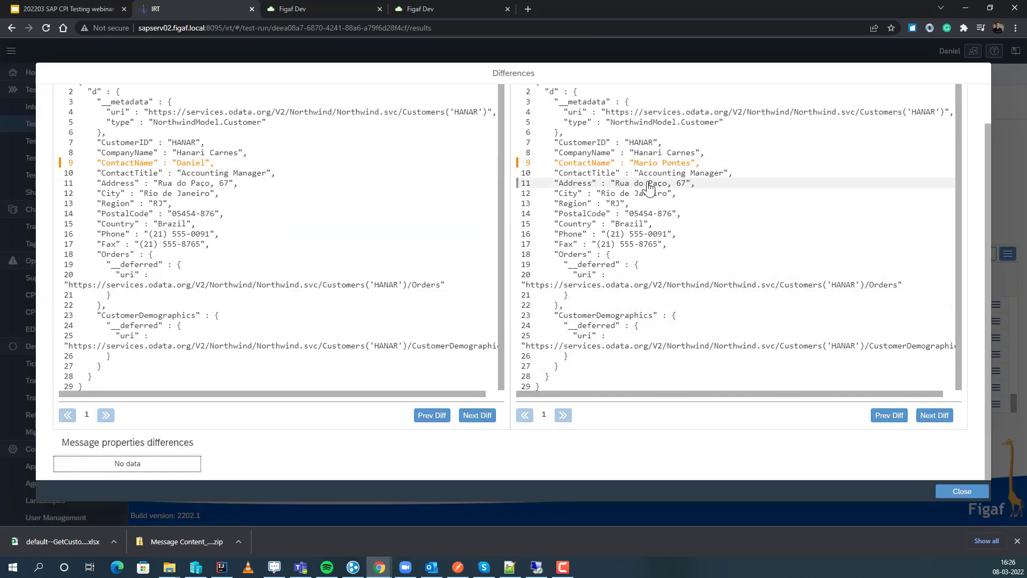
{"action": "left_click", "coordinate": [958, 492]}
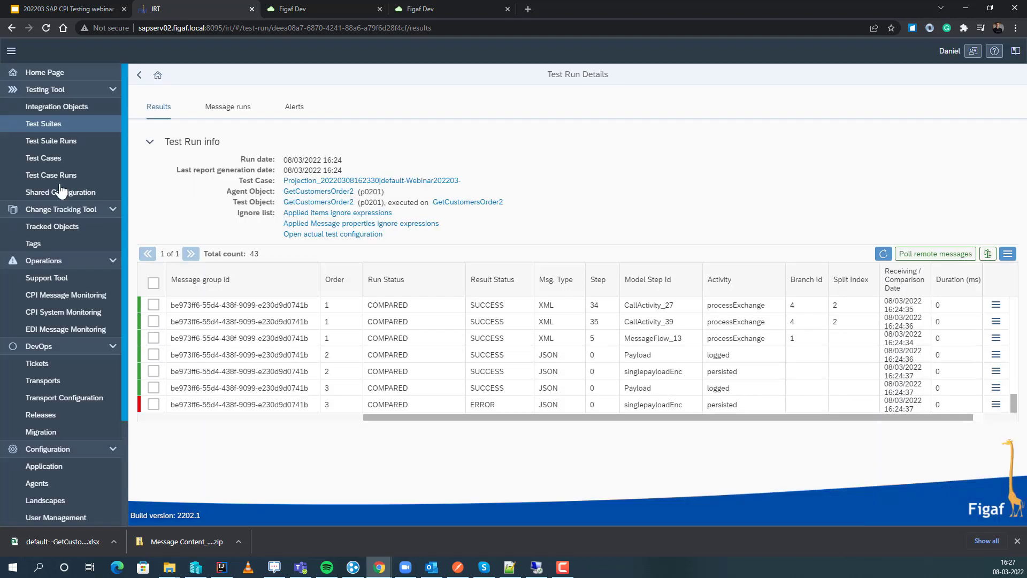
View the results of the 16:26 test run and open the FigafMockGetCustomersOrder2 flow it was executed on.
{"action": "left_click", "coordinate": [139, 75]}
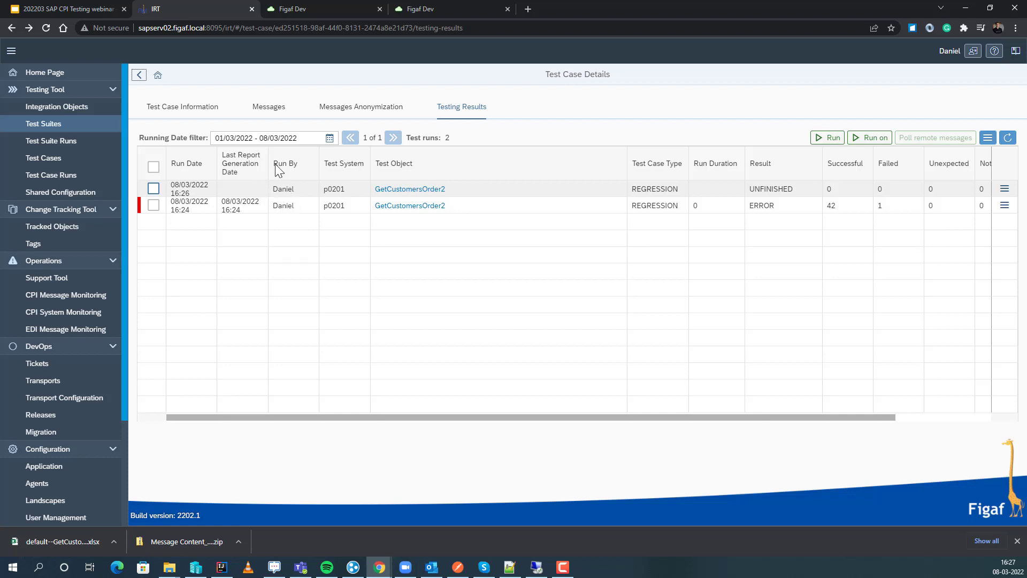
{"action": "left_click", "coordinate": [1003, 191]}
{"action": "left_click", "coordinate": [924, 187]}
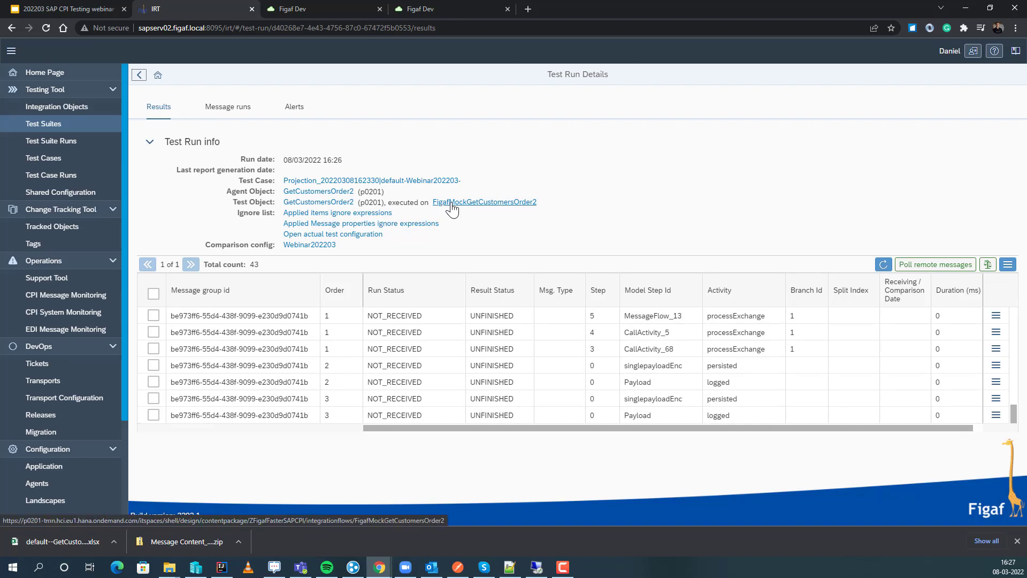
{"action": "left_click", "coordinate": [451, 208]}
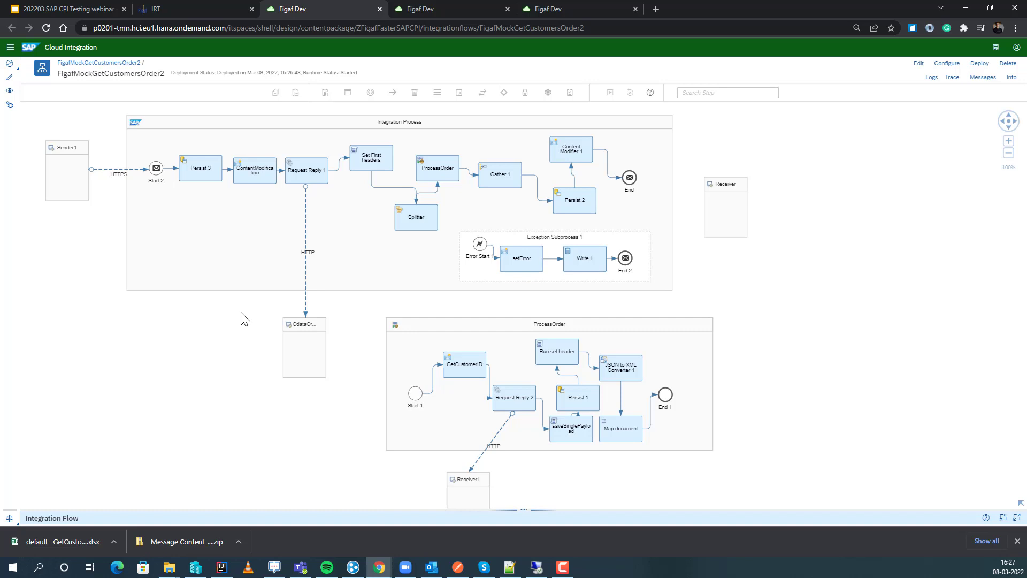
In the original GetCustomersOrder2 flow, inspect the connection details of the OData receiver channel below Request Reply 1.
{"action": "left_click", "coordinate": [473, 7]}
{"action": "left_click", "coordinate": [199, 231]}
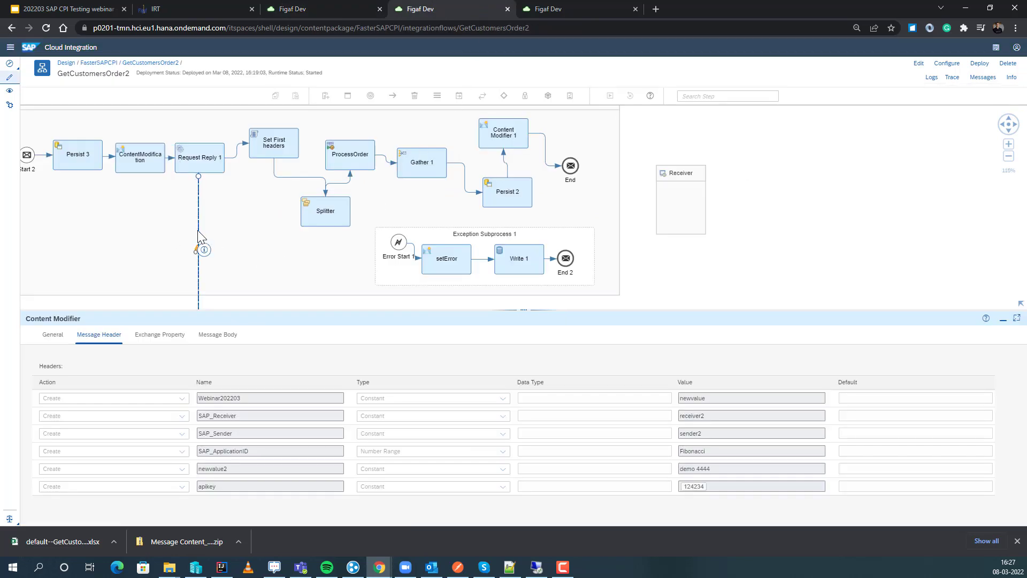
{"action": "left_click", "coordinate": [146, 336]}
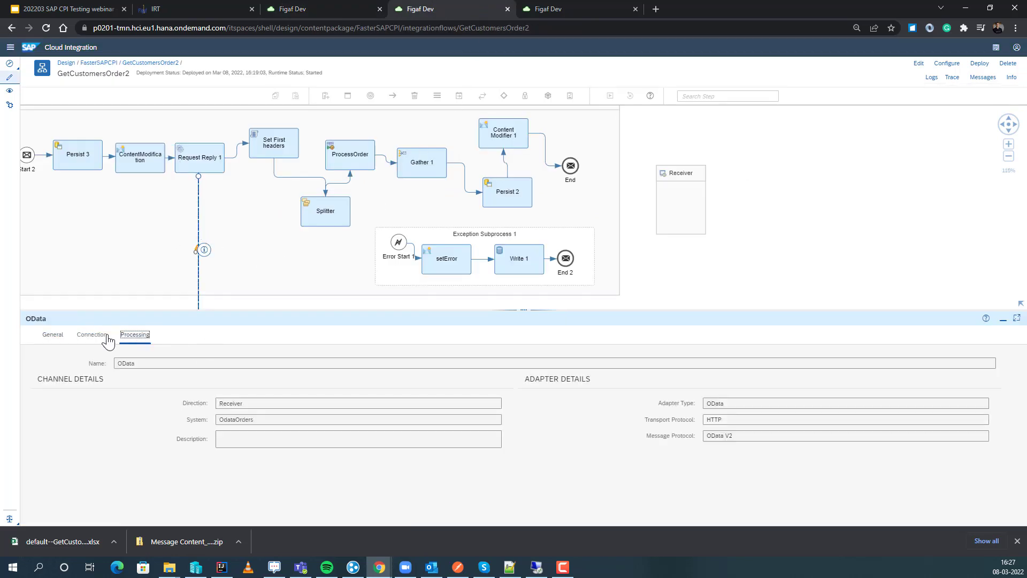
{"action": "left_click", "coordinate": [92, 336]}
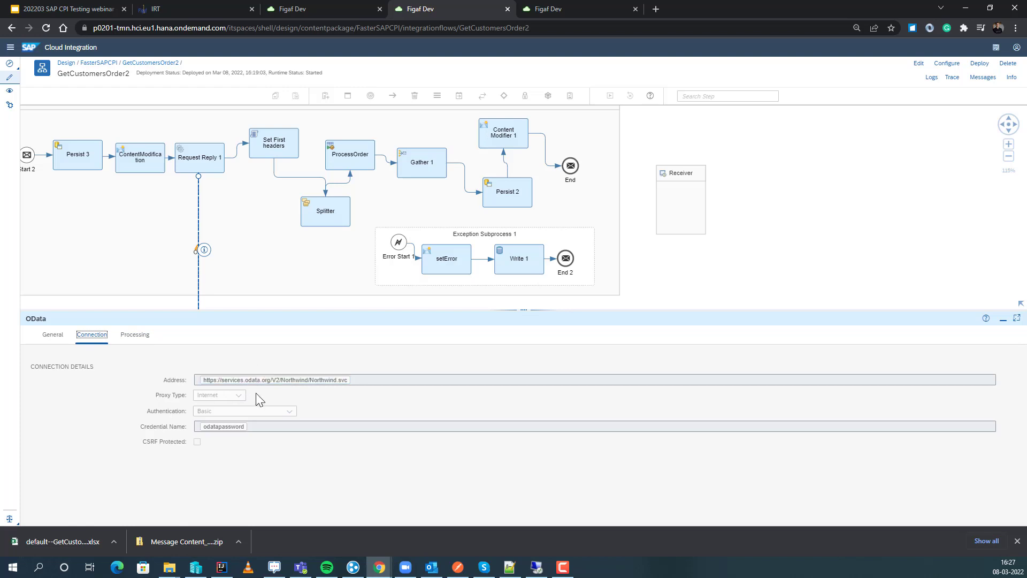
In the FigafMockGetCustomersOrder2 flow, inspect the connection details of the HTTP channel below Request Reply 1.
{"action": "left_click", "coordinate": [290, 10]}
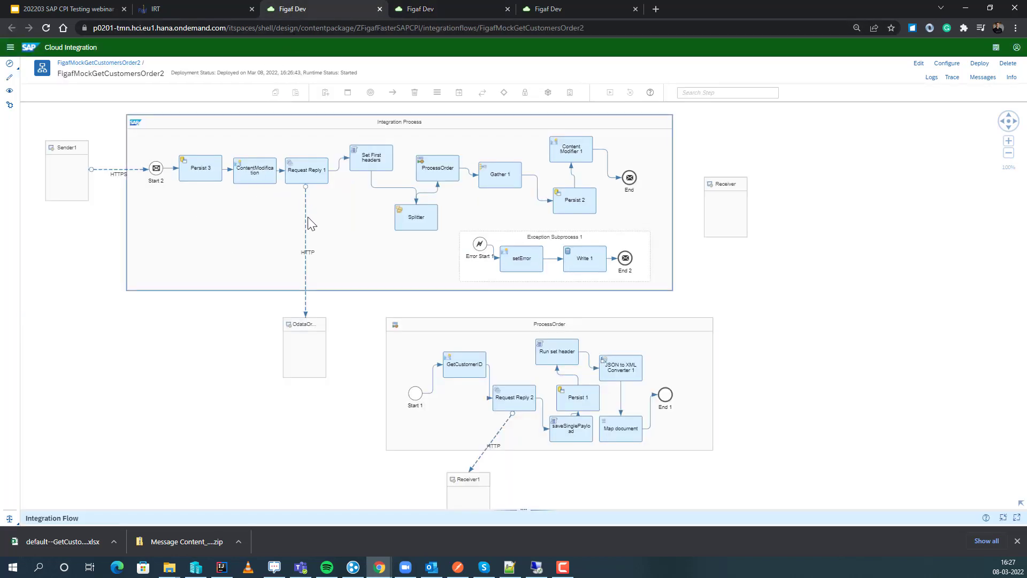
{"action": "left_click", "coordinate": [306, 236]}
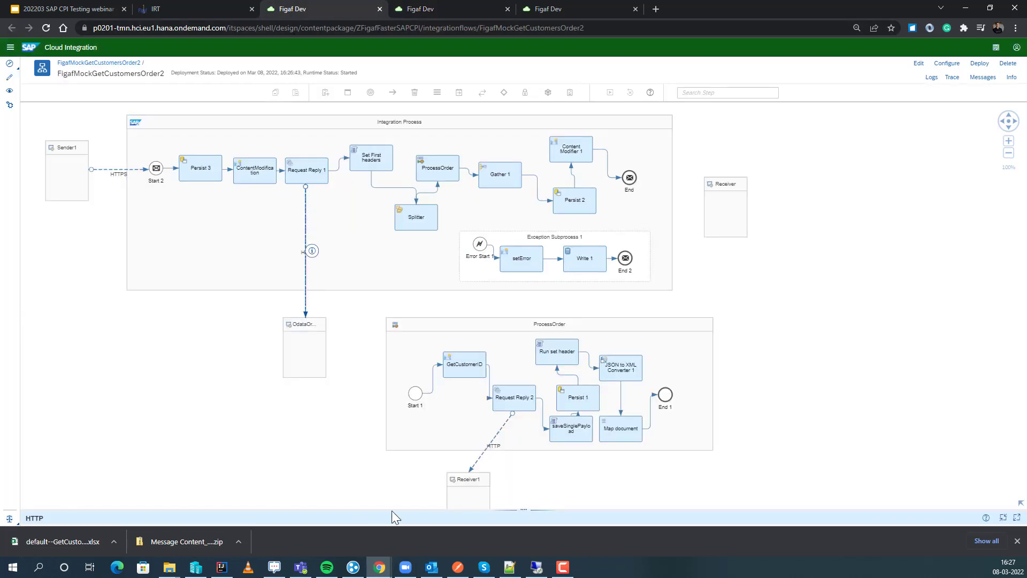
{"action": "left_click_drag", "start_coordinate": [391, 510], "coordinate": [402, 339]}
{"action": "left_click", "coordinate": [90, 364]}
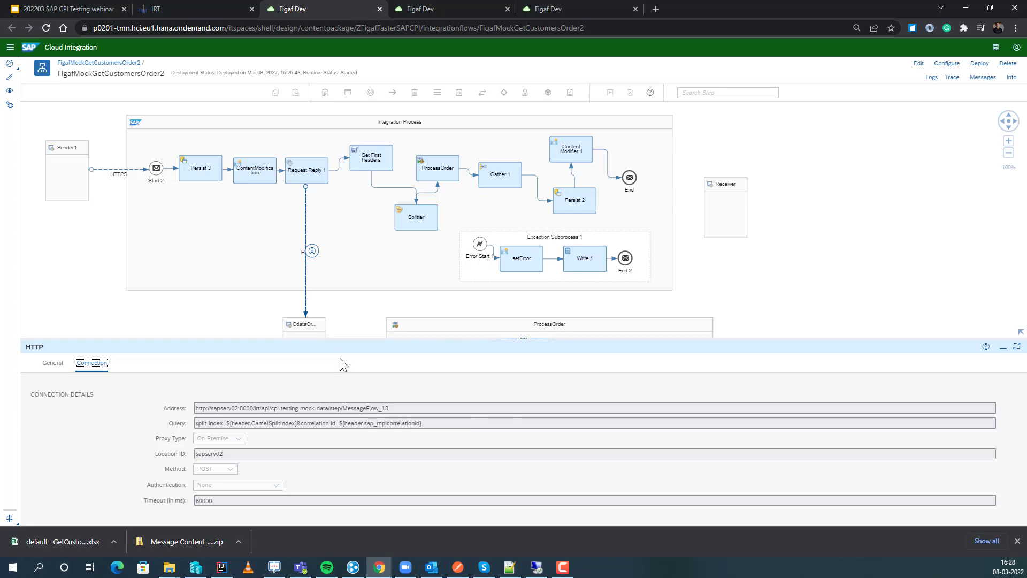
Refresh the SAP Cloud Integration message monitor and review the FigafMockGetCustomersOrder2 message's properties, logs and attachments.
{"action": "left_click", "coordinate": [440, 6]}
{"action": "left_click", "coordinate": [548, 9]}
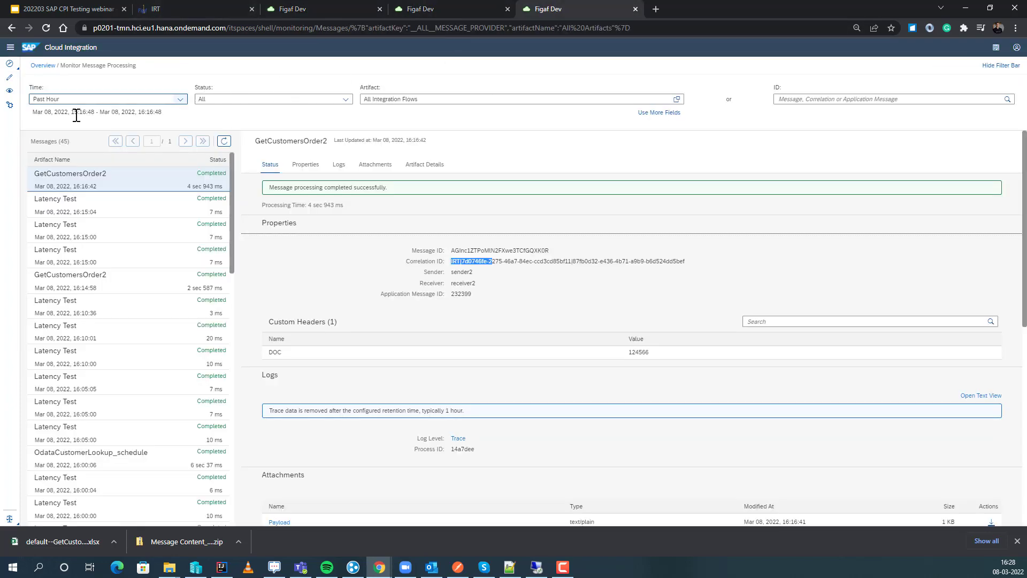
{"action": "left_click", "coordinate": [225, 142]}
{"action": "left_click", "coordinate": [186, 172]}
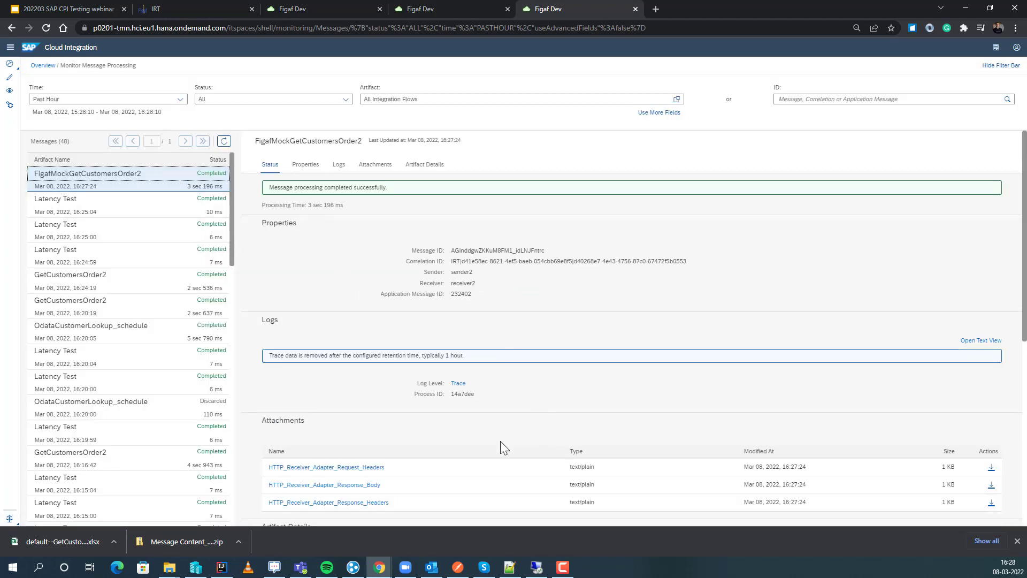
{"action": "scroll", "coordinate": [455, 474], "scroll_direction": "down", "scroll_amount": 2}
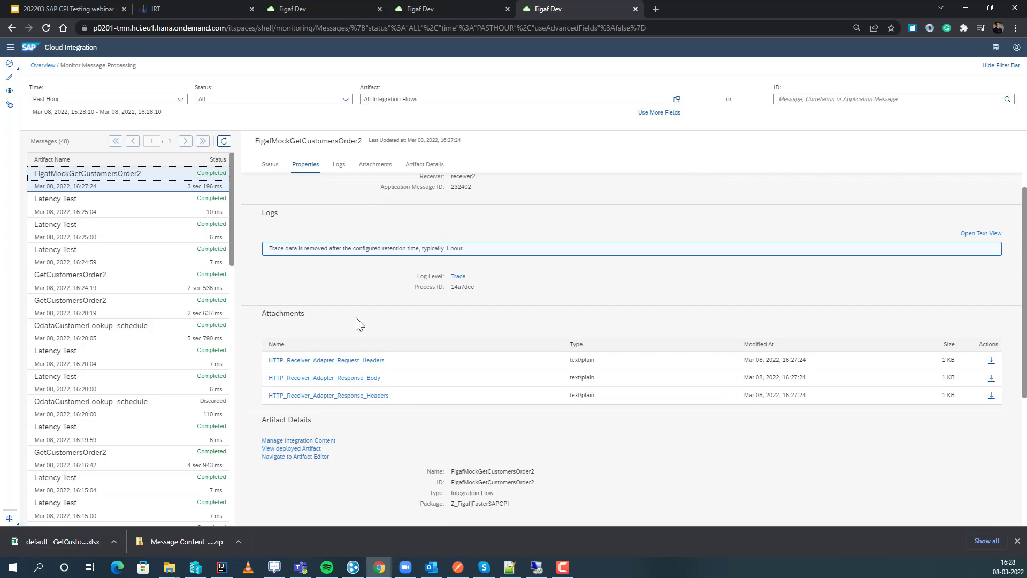
{"action": "scroll", "coordinate": [358, 324], "scroll_direction": "up", "scroll_amount": 3}
Switch back to Figaf and refresh the results of the 16:26 mock test run.
{"action": "left_click", "coordinate": [417, 10]}
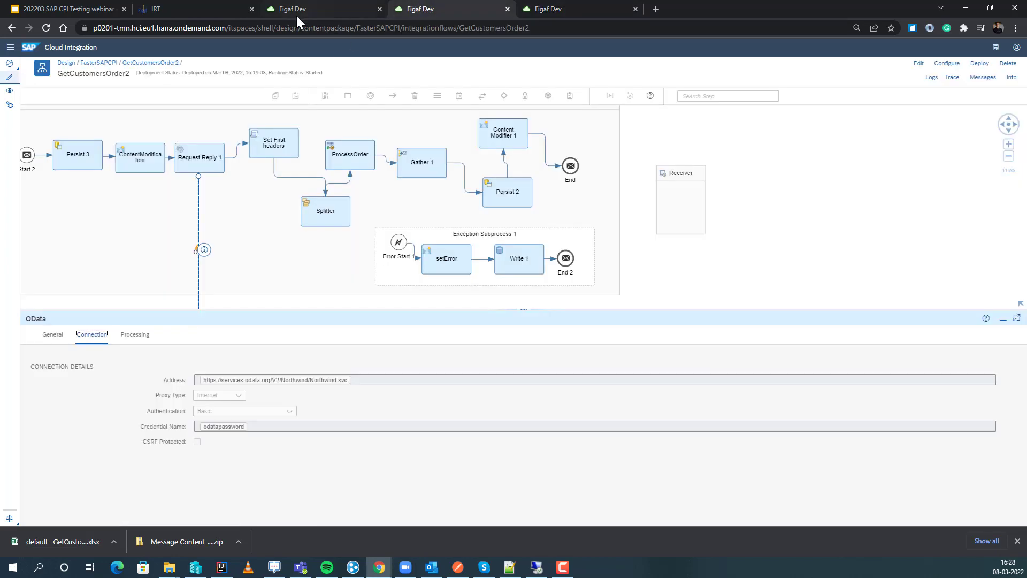
{"action": "left_click", "coordinate": [238, 9]}
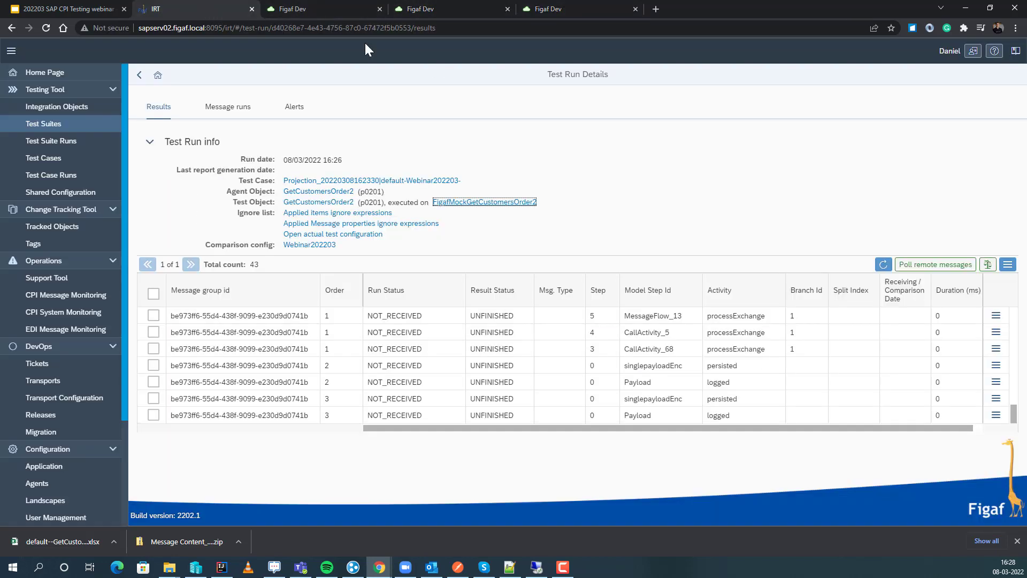
{"action": "left_click", "coordinate": [884, 263]}
{"action": "left_click", "coordinate": [884, 264]}
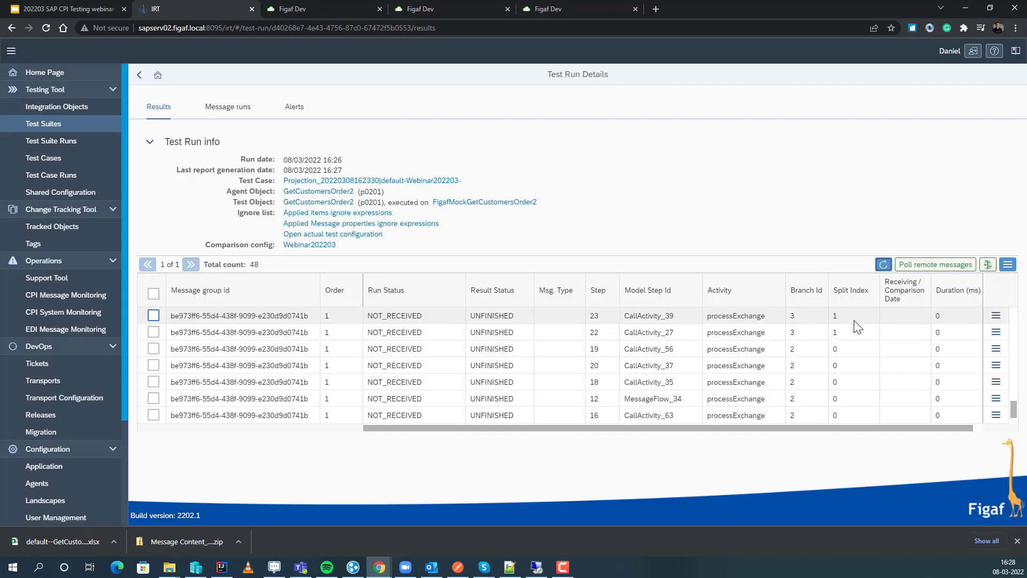
Show the differences for the failed CallActivity_5 step and add the SAP_RunId:exchange-property property to the ignore list.
{"action": "scroll", "coordinate": [1006, 412], "scroll_direction": "down", "scroll_amount": 3}
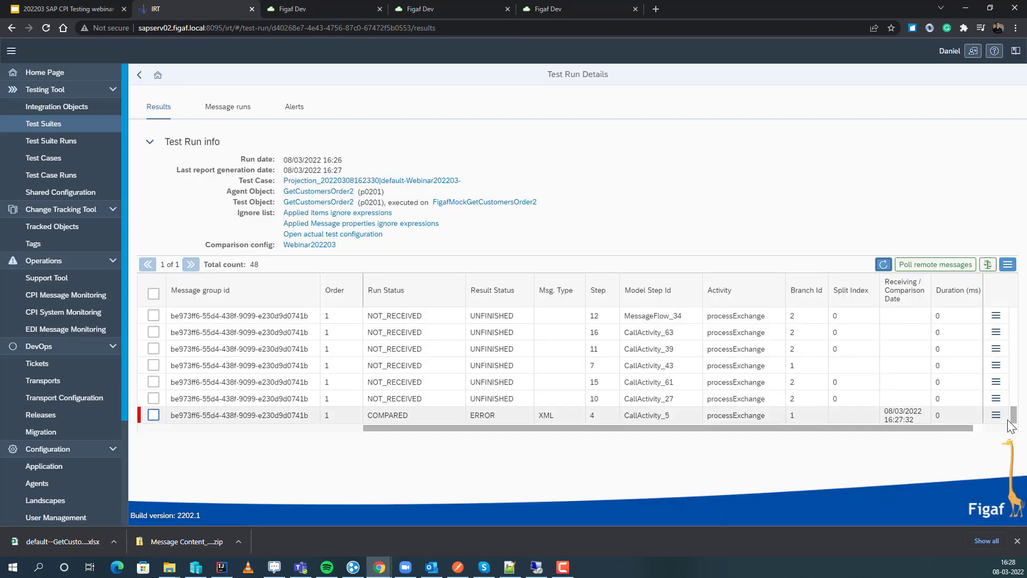
{"action": "left_click", "coordinate": [996, 415]}
{"action": "left_click", "coordinate": [910, 443]}
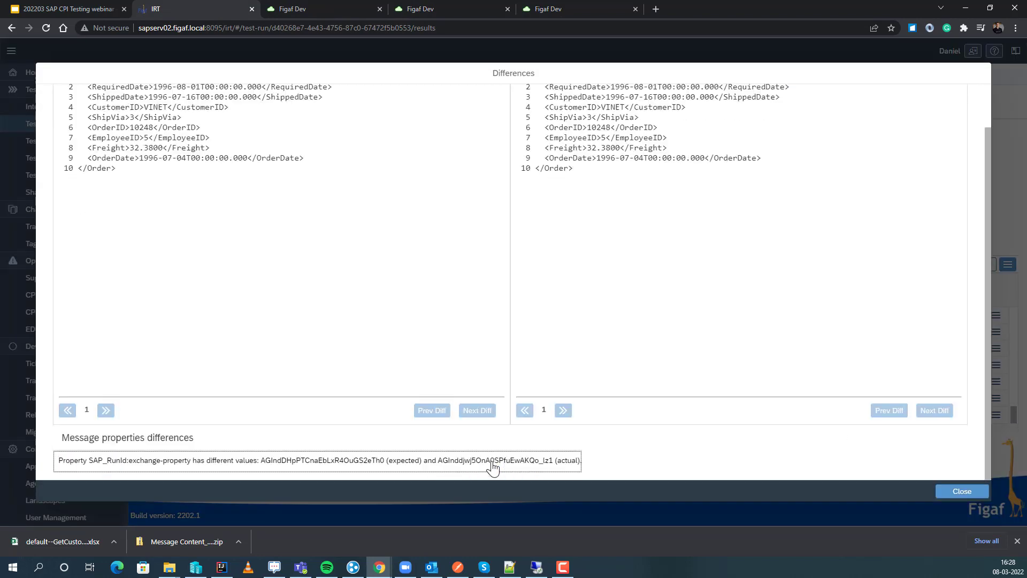
{"action": "left_click", "coordinate": [206, 462]}
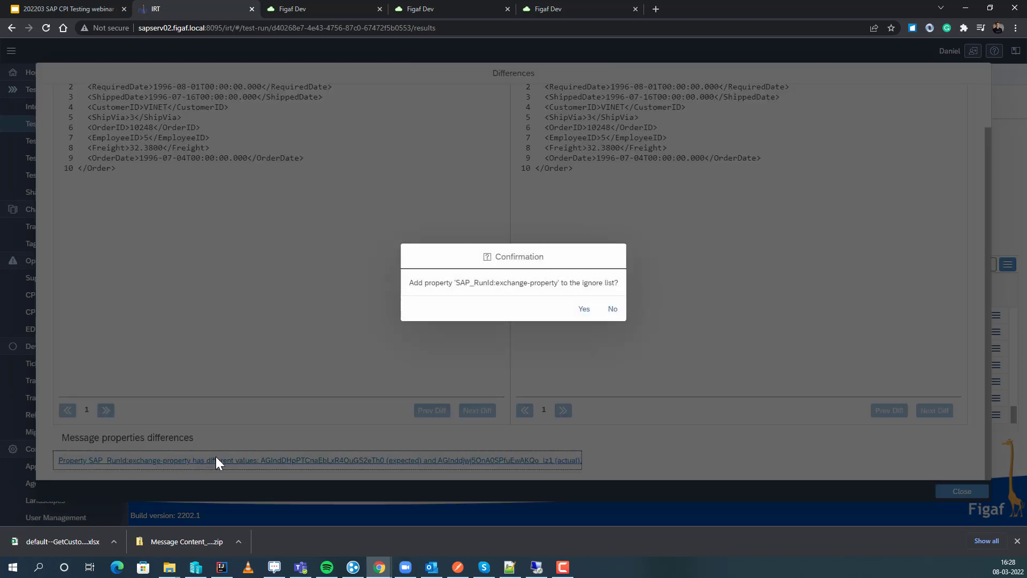
{"action": "left_click", "coordinate": [584, 309]}
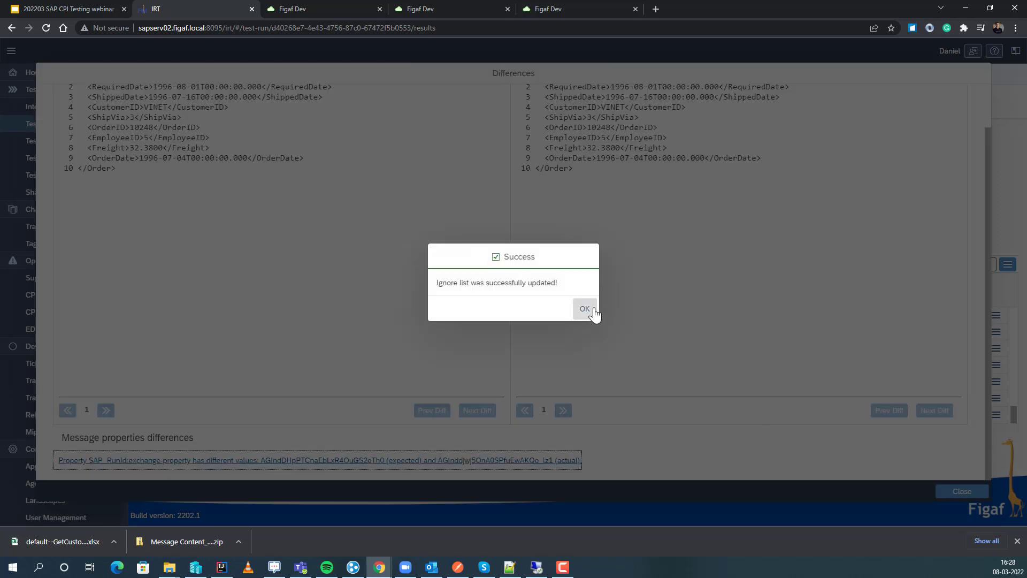
{"action": "left_click", "coordinate": [594, 313]}
{"action": "left_click", "coordinate": [965, 497]}
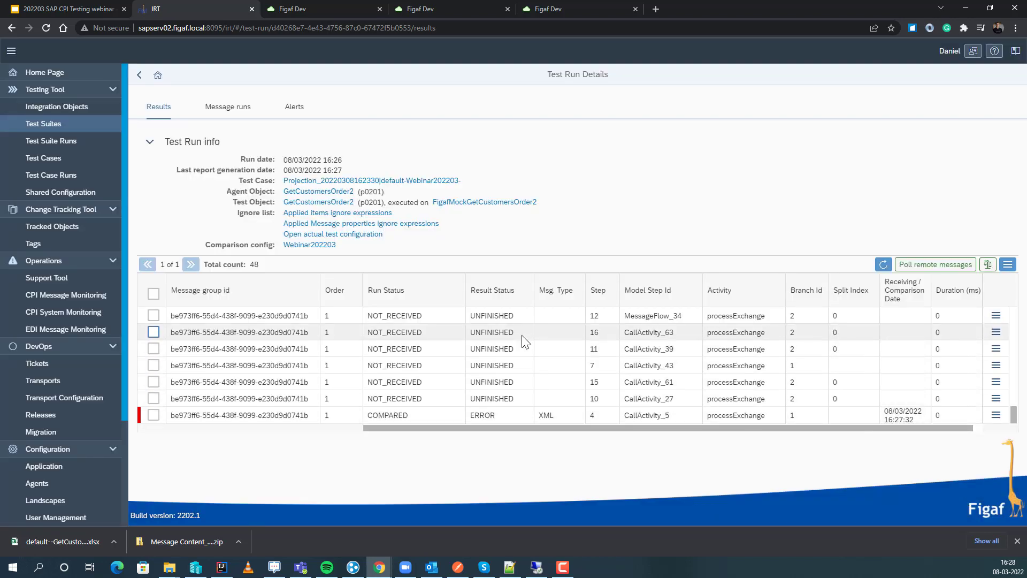
Look through the mock test run's message statuses and refresh the results again.
{"action": "scroll", "coordinate": [504, 353], "scroll_direction": "up", "scroll_amount": 5}
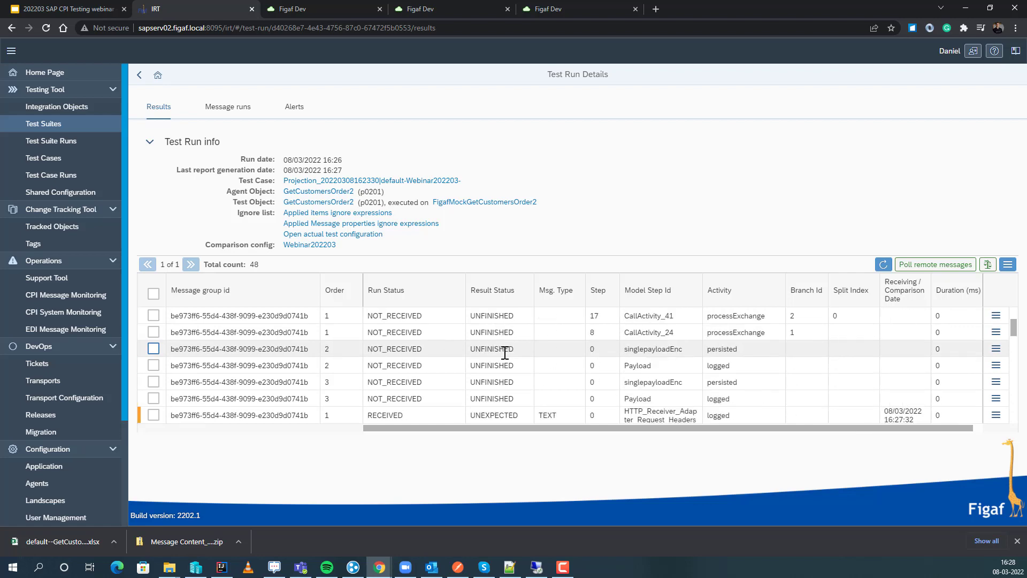
{"action": "scroll", "coordinate": [505, 353], "scroll_direction": "up", "scroll_amount": 2}
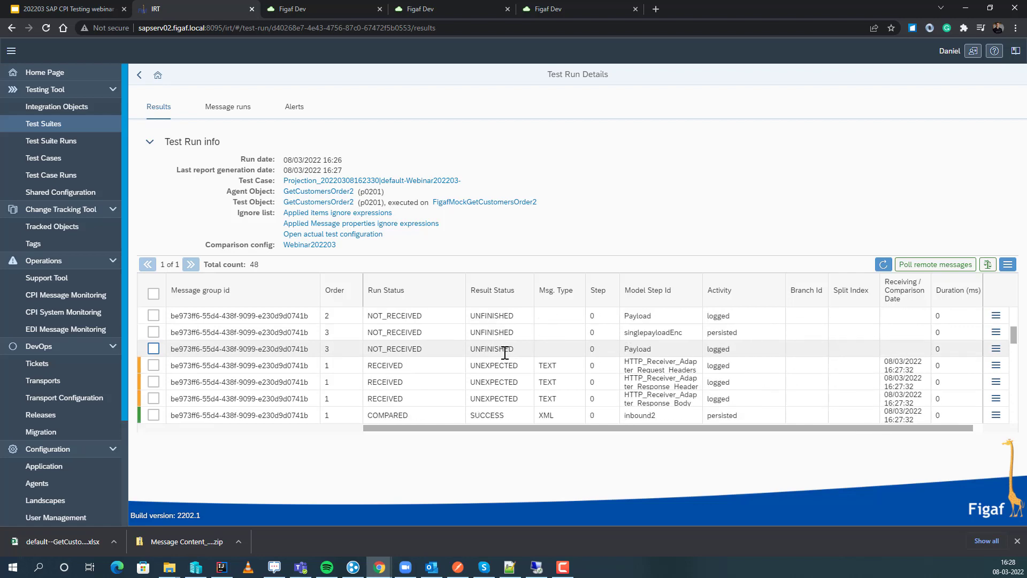
{"action": "left_click", "coordinate": [883, 265]}
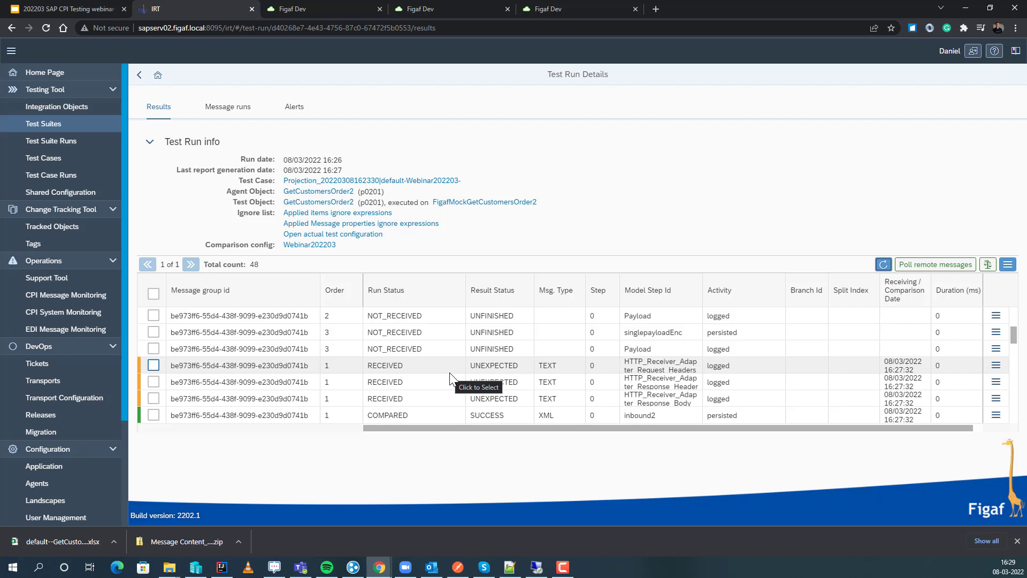
Switch to the Google Slides presentation and present the "Mocking endpoints" slide full screen.
{"action": "left_click", "coordinate": [64, 9]}
{"action": "key", "text": "Down"}
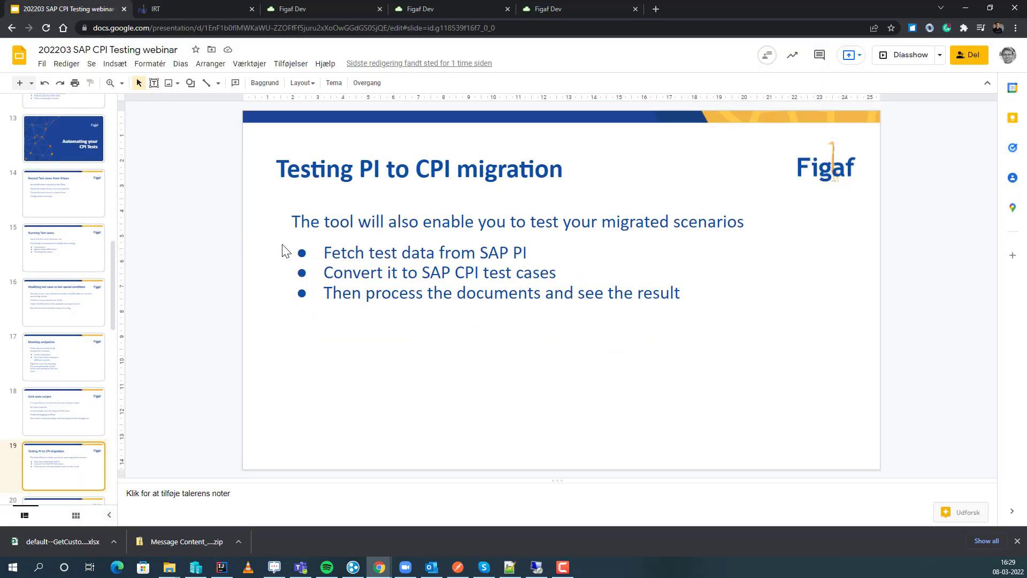
{"action": "key", "text": "Up"}
{"action": "key", "text": "Up"}
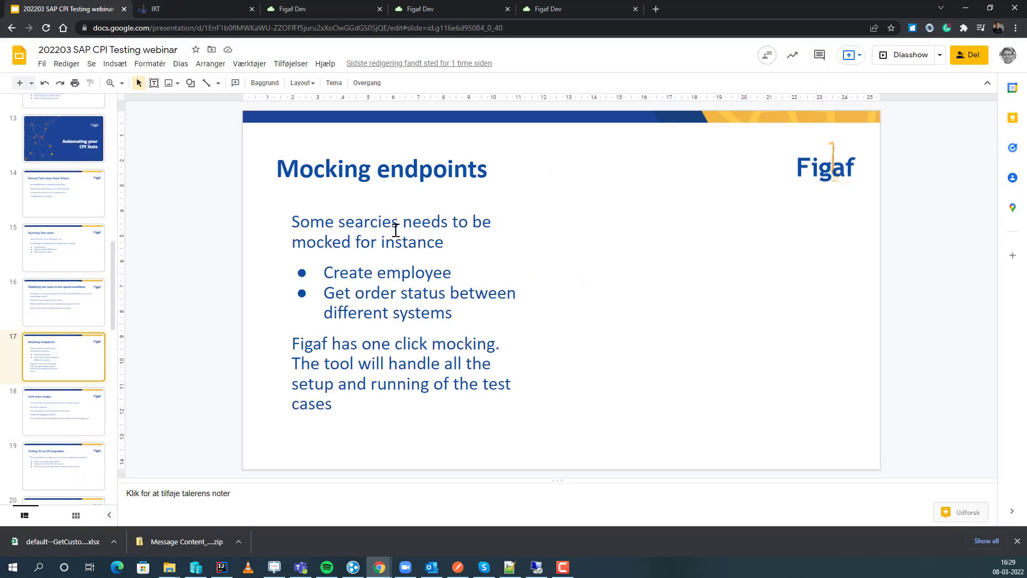
{"action": "left_click", "coordinate": [886, 65]}
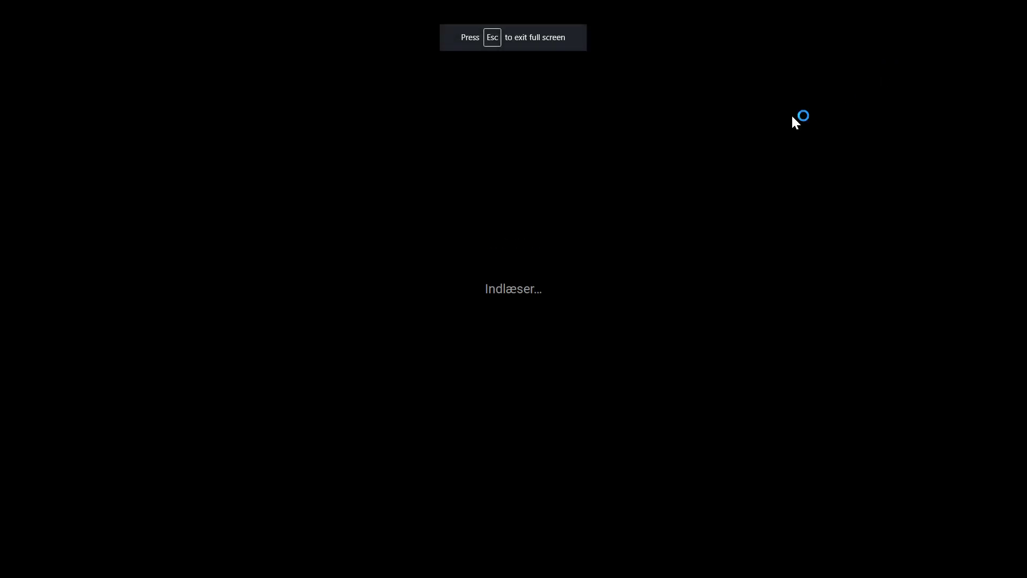
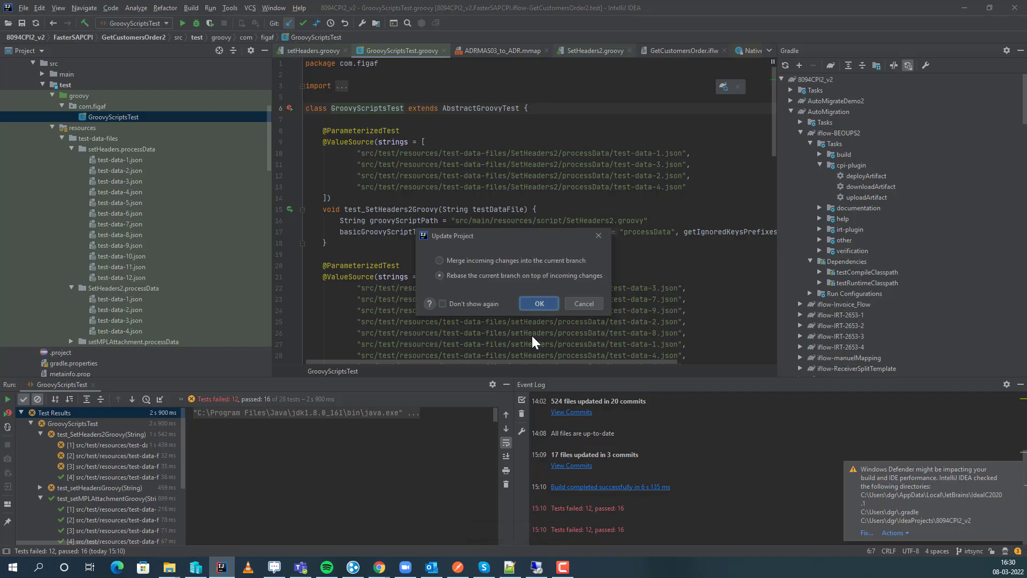
Switch to Figaf, return to the test case's messages and generate the Groovy scripts test data into the git repository.
{"action": "key", "text": "alt+Tab"}
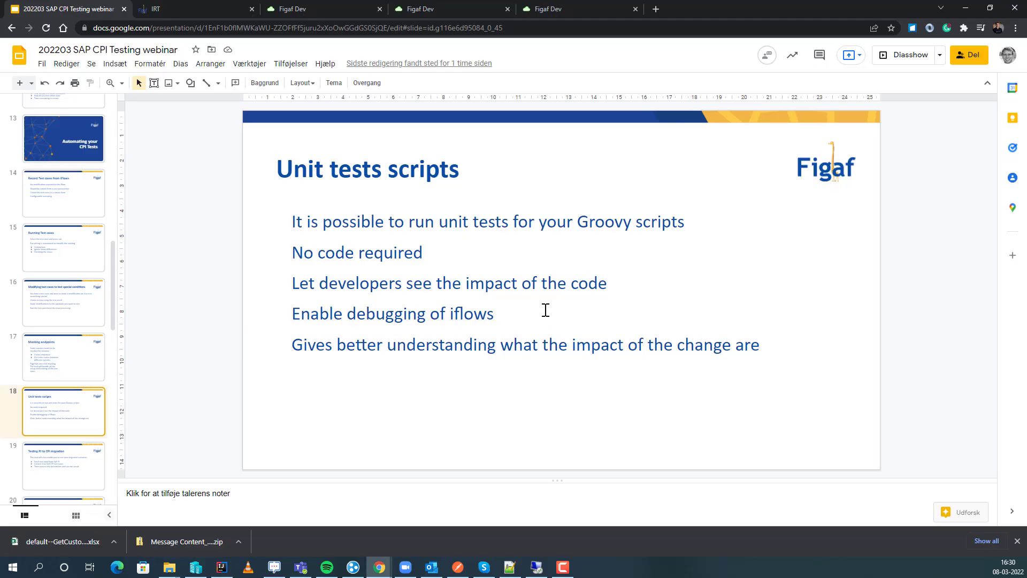
{"action": "left_click", "coordinate": [179, 9]}
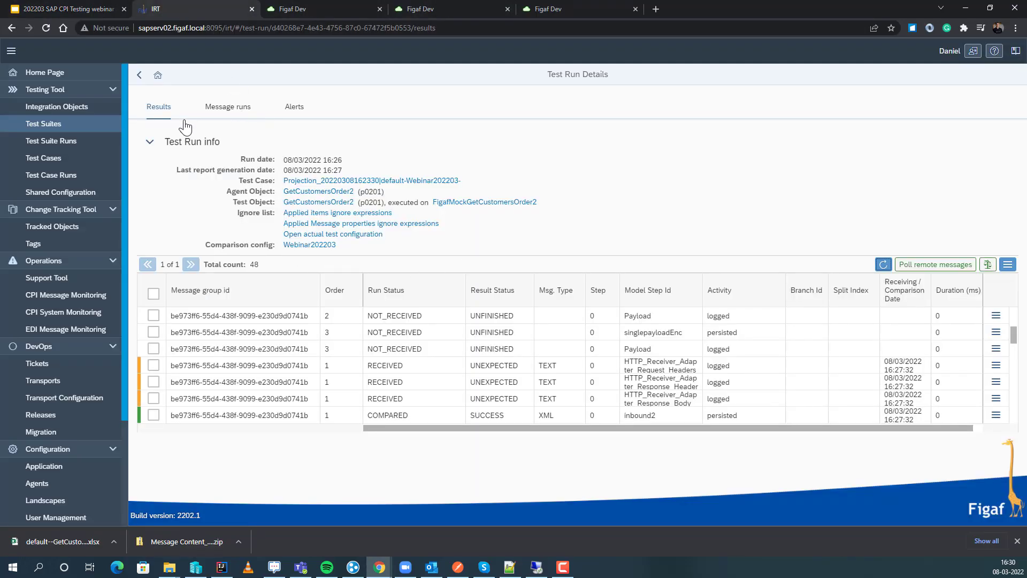
{"action": "left_click", "coordinate": [138, 75]}
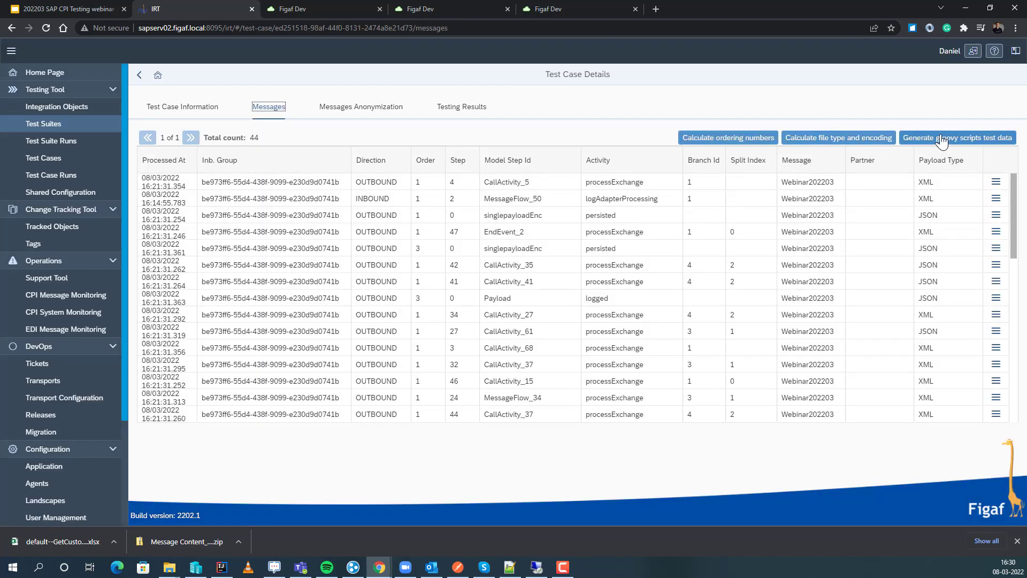
{"action": "left_click", "coordinate": [941, 140]}
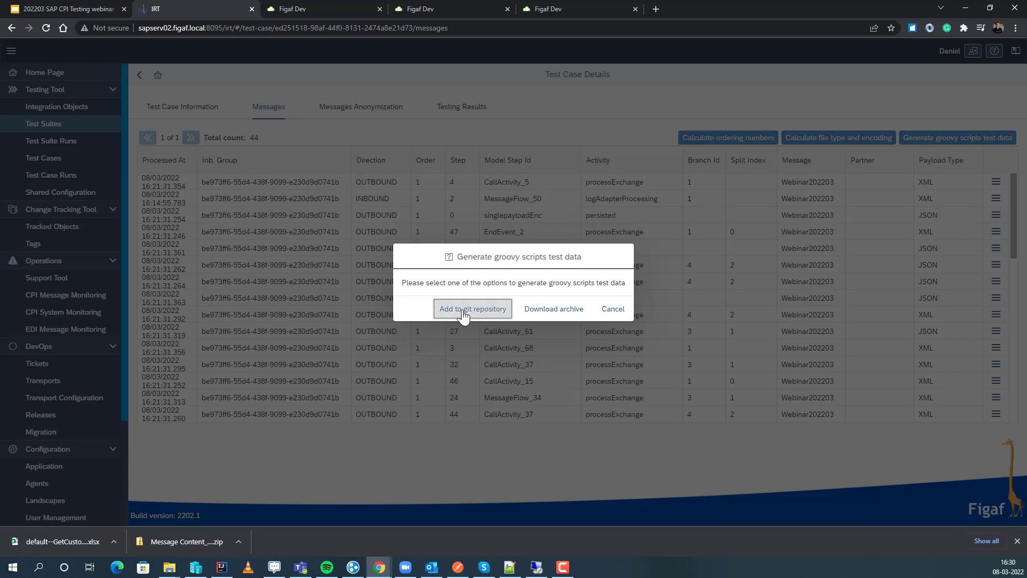
{"action": "left_click", "coordinate": [563, 320]}
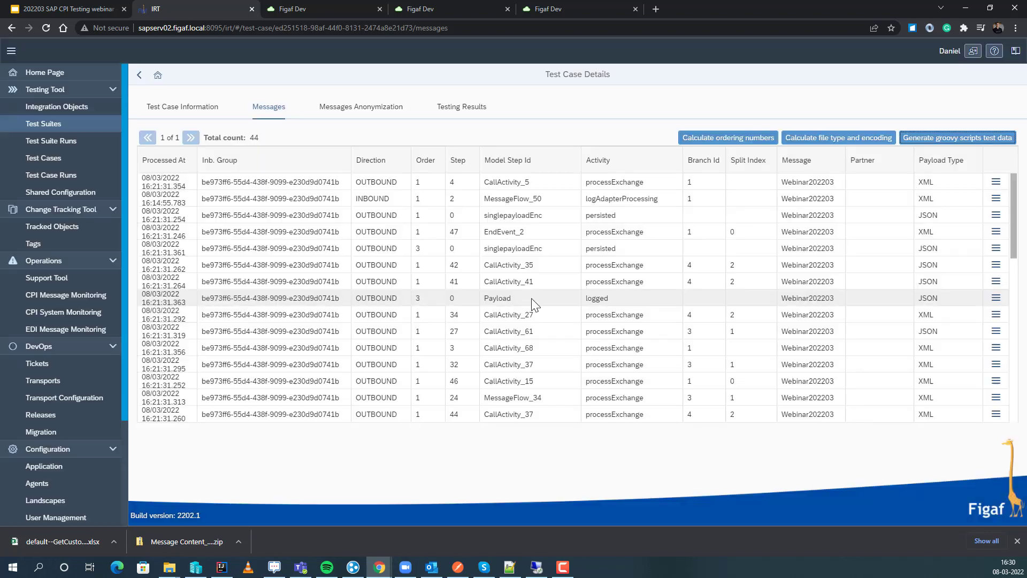
Switch to IntelliJ IDEA, update the project by rebasing onto incoming changes, and expand GetCustomersOrder2's src/main/resources folder.
{"action": "key", "text": "alt+Tab"}
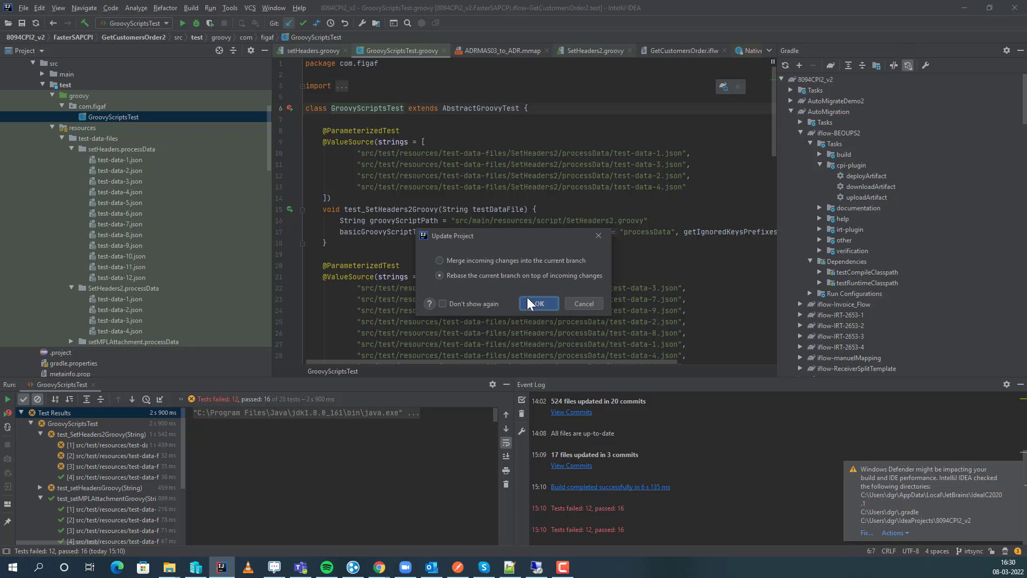
{"action": "left_click", "coordinate": [540, 303]}
{"action": "scroll", "coordinate": [105, 201], "scroll_direction": "up", "scroll_amount": 2}
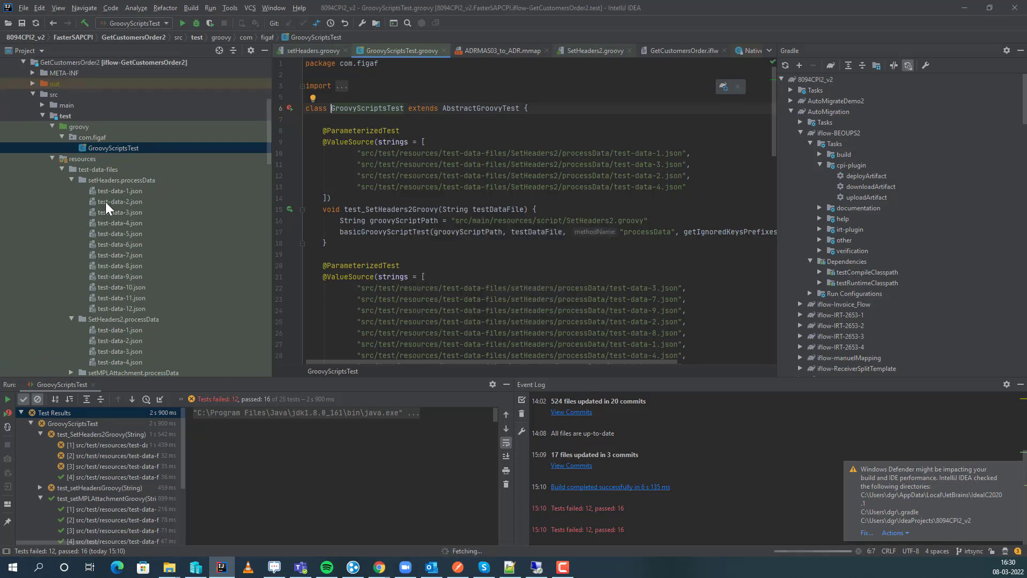
{"action": "double_click", "coordinate": [38, 105]}
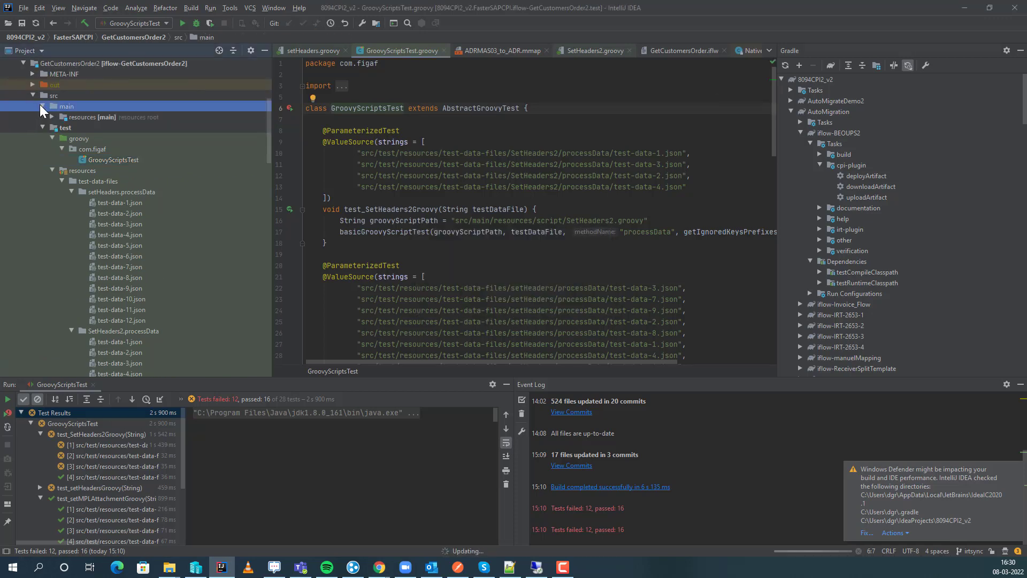
{"action": "left_click", "coordinate": [115, 160]}
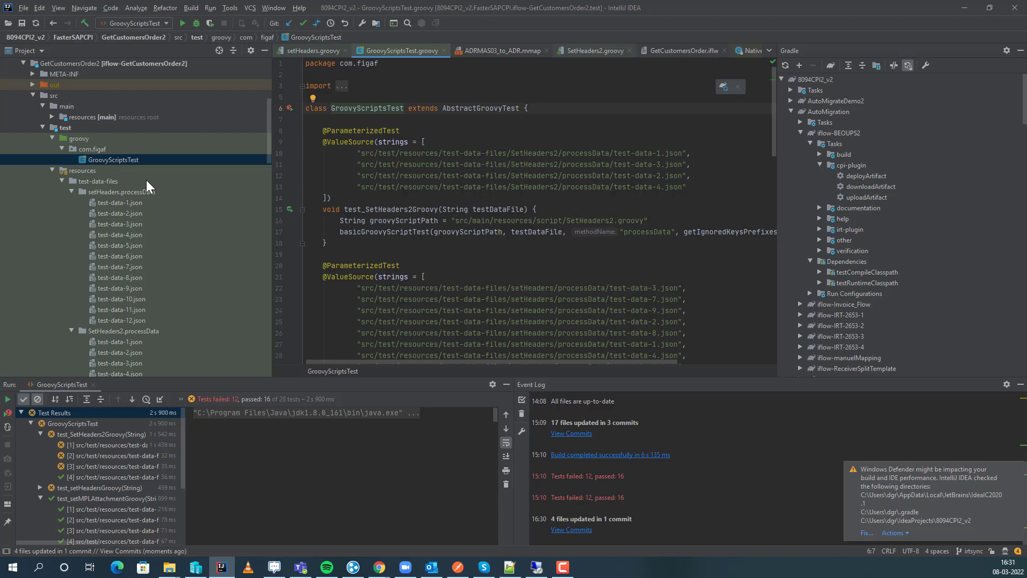
{"action": "left_click", "coordinate": [50, 118]}
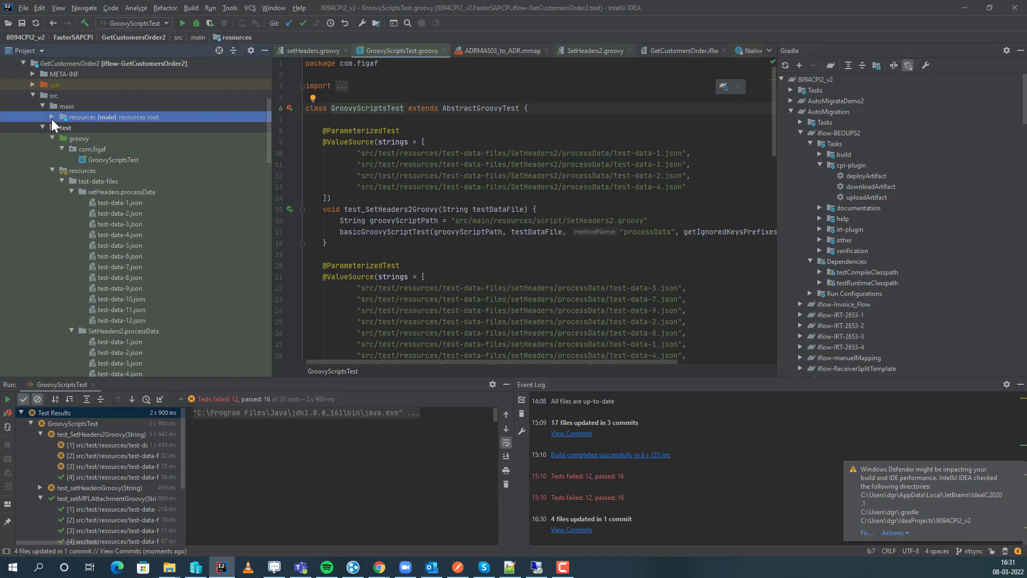
{"action": "left_click", "coordinate": [53, 118]}
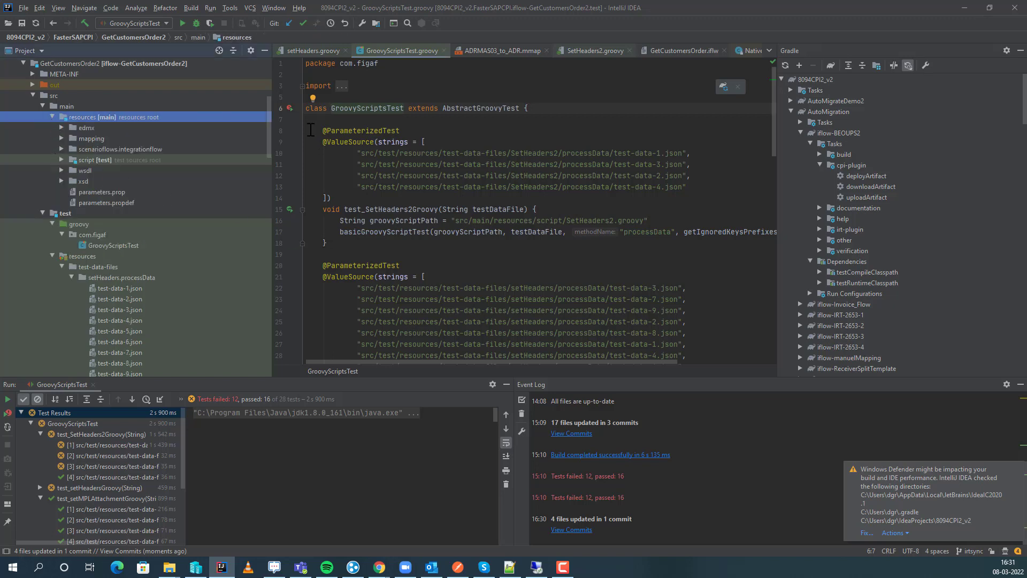
Run the whole GroovyScriptsTest class and open setHeaders.processData/test-data-1.json to review its properties and output headers.
{"action": "left_click", "coordinate": [290, 109]}
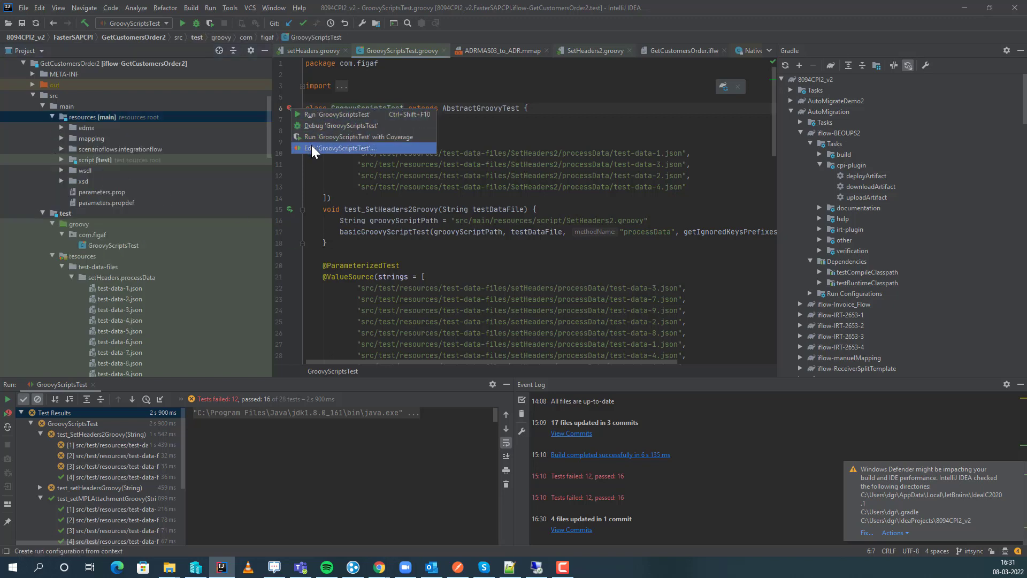
{"action": "left_click", "coordinate": [328, 114]}
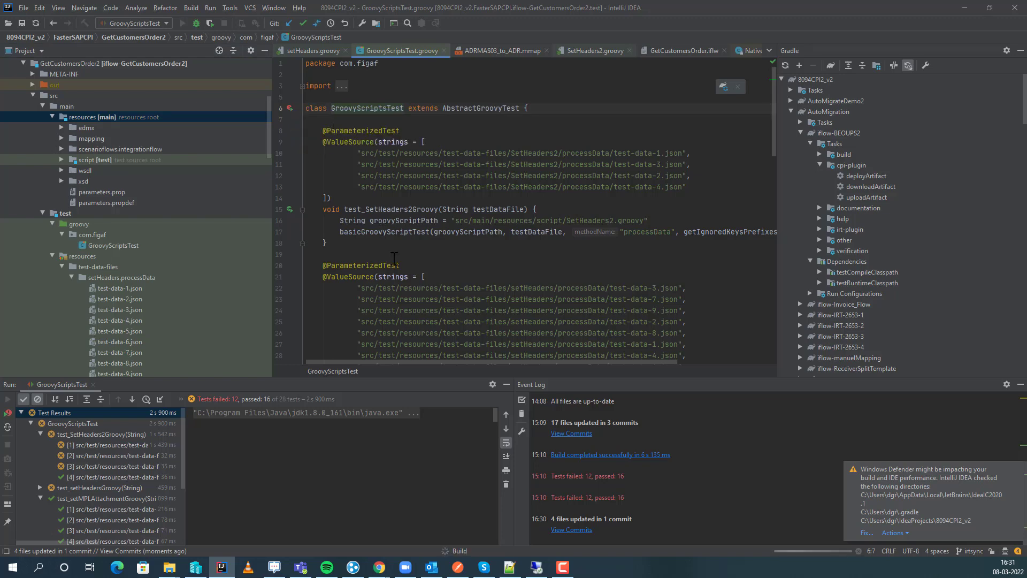
{"action": "double_click", "coordinate": [97, 288]}
{"action": "scroll", "coordinate": [333, 123], "scroll_direction": "down", "scroll_amount": 8}
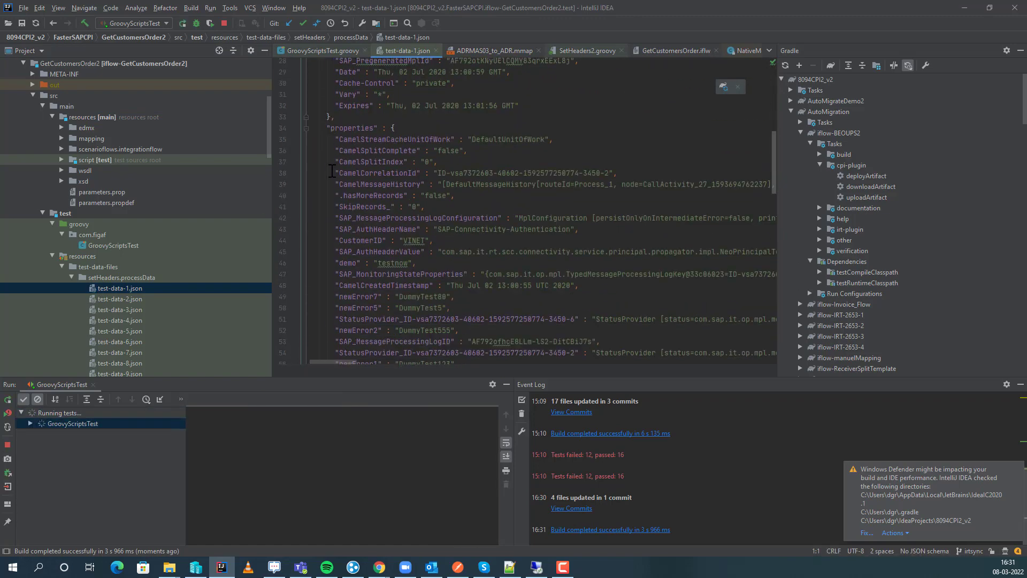
{"action": "scroll", "coordinate": [331, 170], "scroll_direction": "down", "scroll_amount": 10}
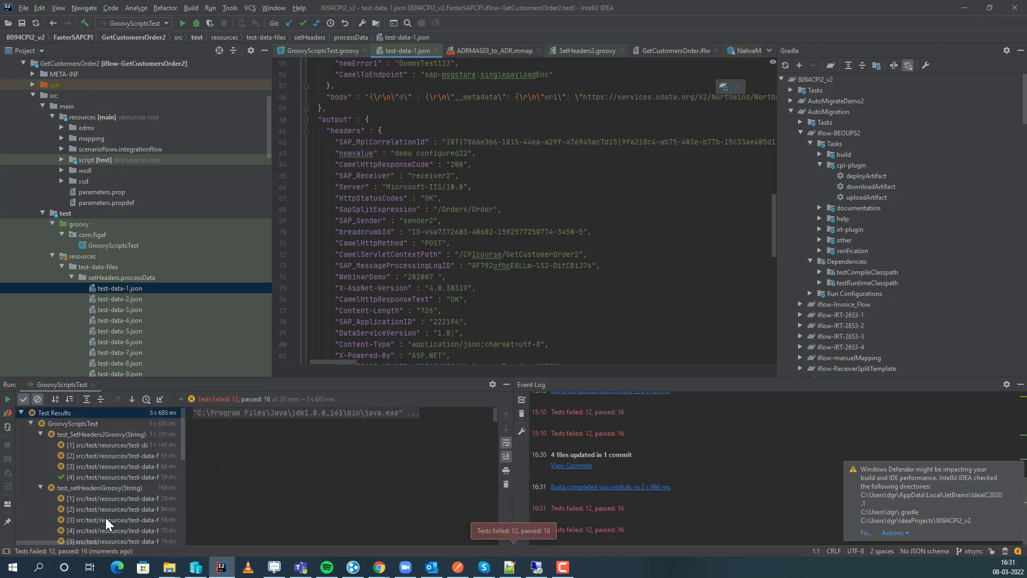
Show the failure details of the second test_SetHeaders2Groovy case and open the setHeaders.groovy script.
{"action": "left_click", "coordinate": [103, 455]}
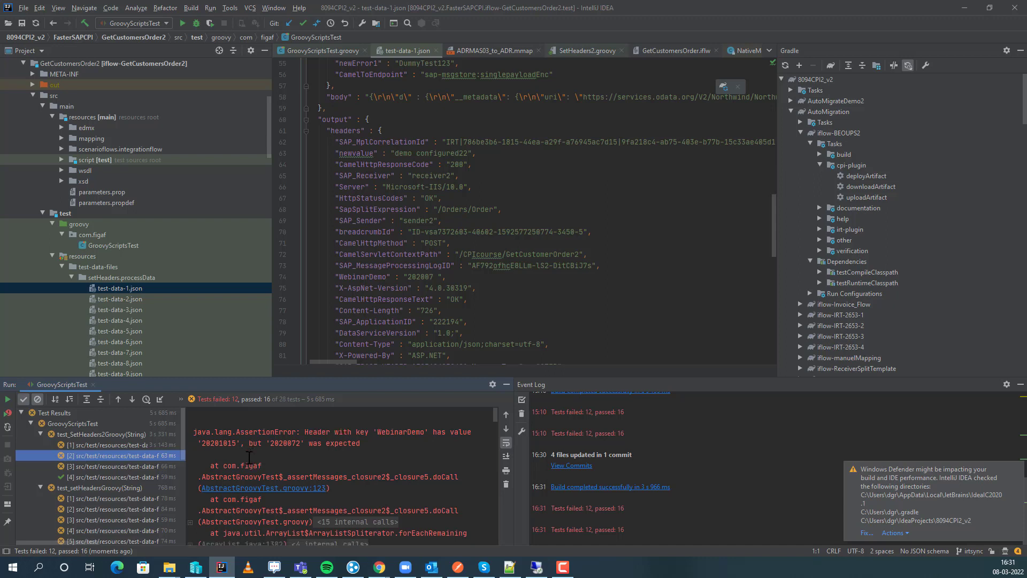
{"action": "scroll", "coordinate": [252, 460], "scroll_direction": "down", "scroll_amount": 1}
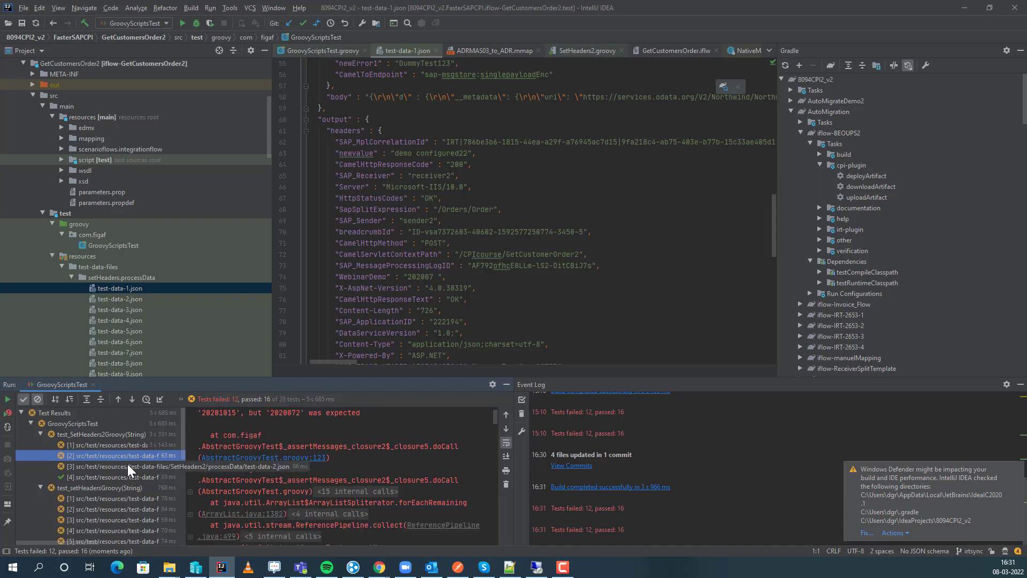
{"action": "scroll", "coordinate": [218, 441], "scroll_direction": "up", "scroll_amount": 1}
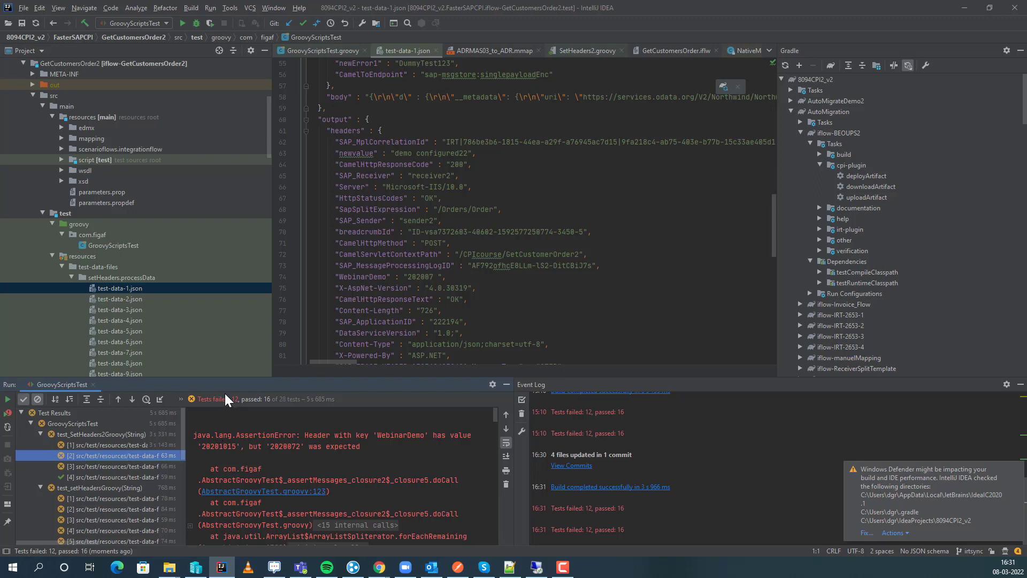
{"action": "scroll", "coordinate": [334, 185], "scroll_direction": "up", "scroll_amount": 11}
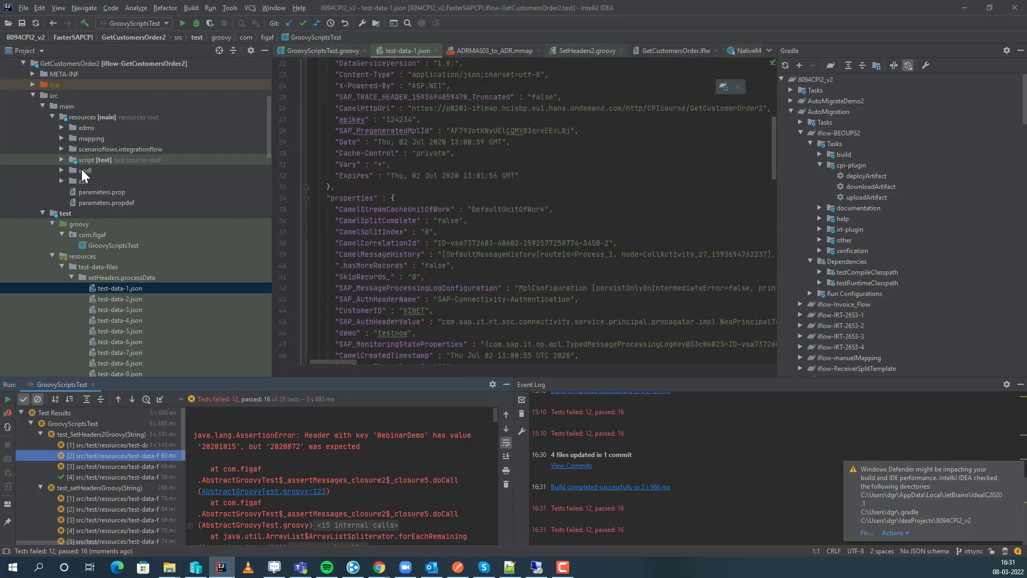
{"action": "left_click", "coordinate": [62, 159]}
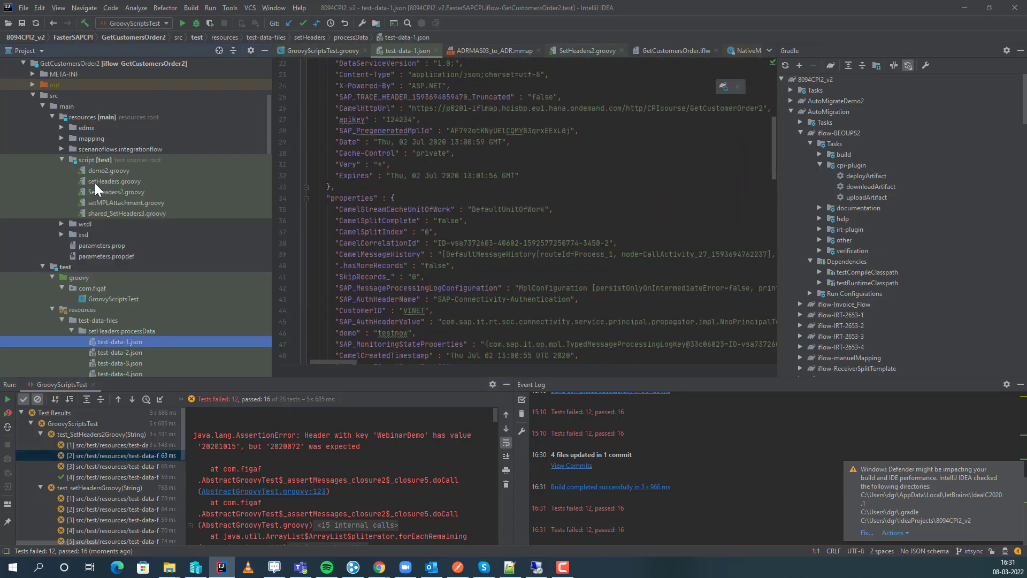
{"action": "double_click", "coordinate": [116, 181]}
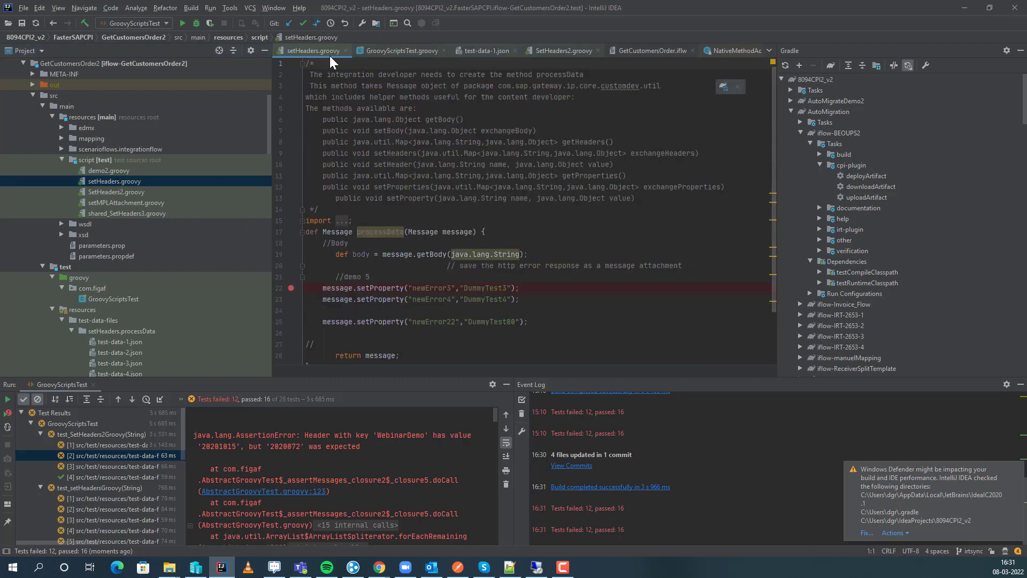
Debug test_SetHeaders2Groovy from GroovyScriptsTest.groovy to the breakpoint in SetHeaders2.groovy and expand the message variable.
{"action": "left_click", "coordinate": [405, 51]}
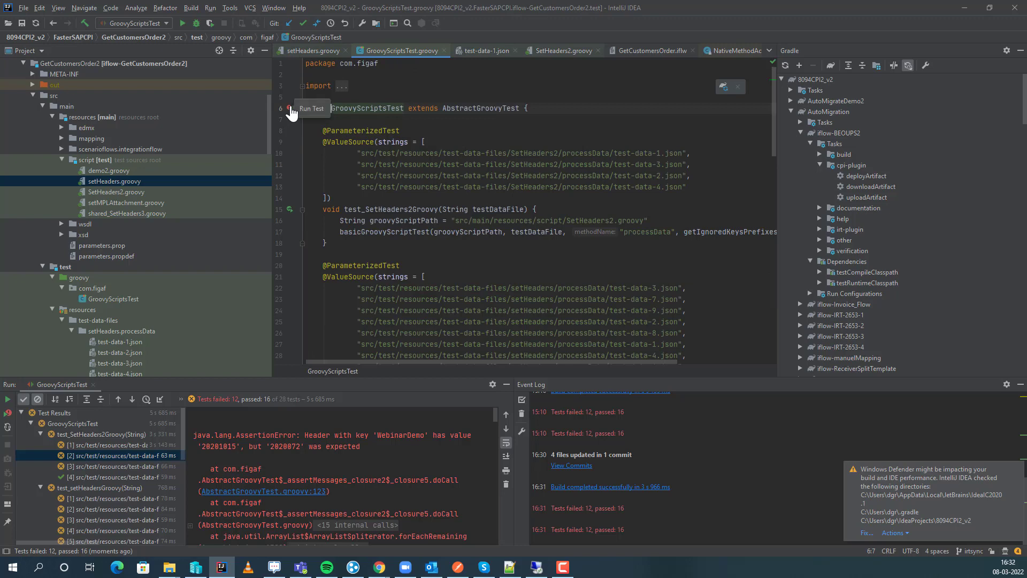
{"action": "left_click", "coordinate": [289, 209]}
{"action": "left_click", "coordinate": [298, 225]}
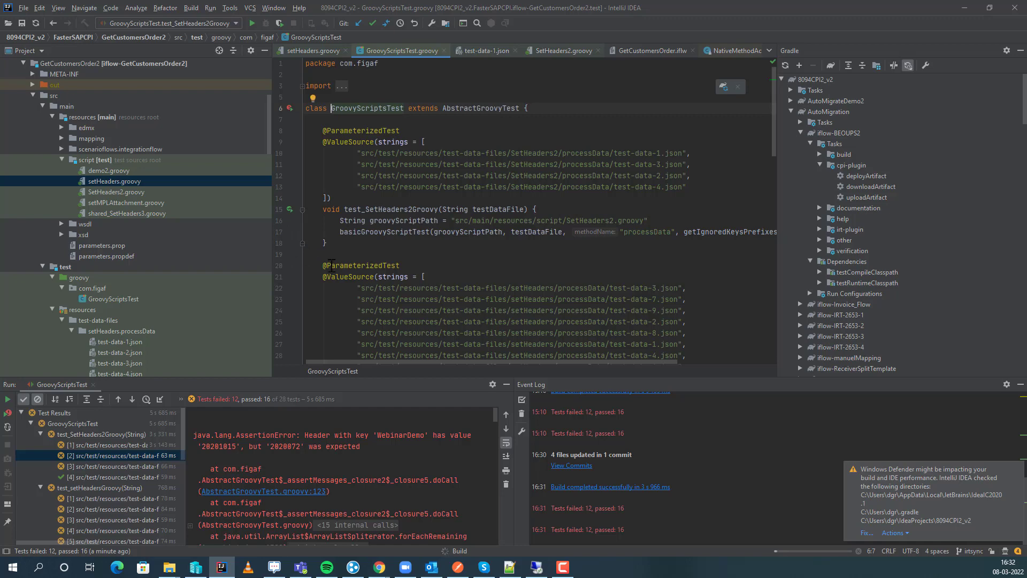
{"action": "mouse_move", "coordinate": [331, 265]}
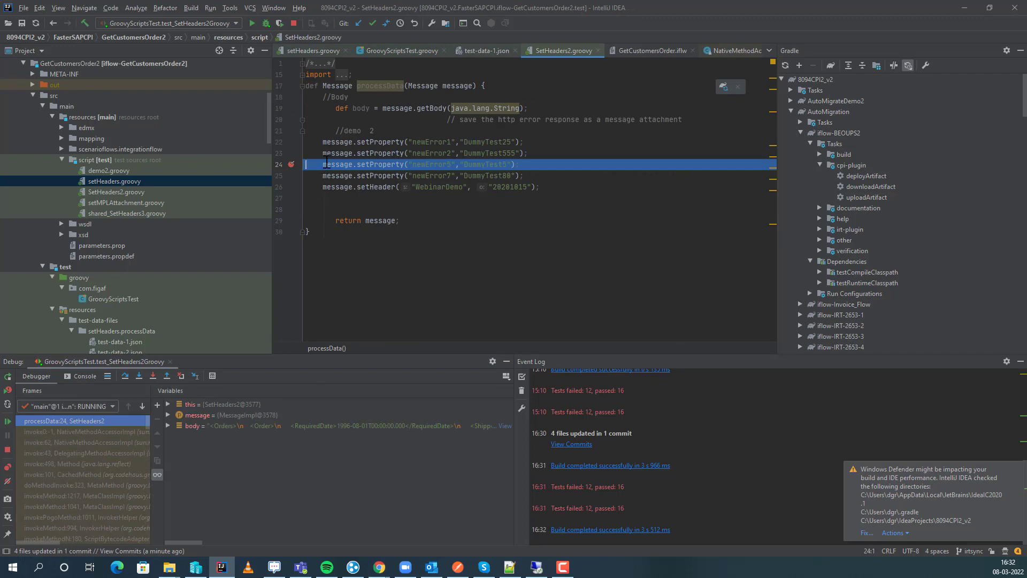
{"action": "left_click", "coordinate": [167, 415]}
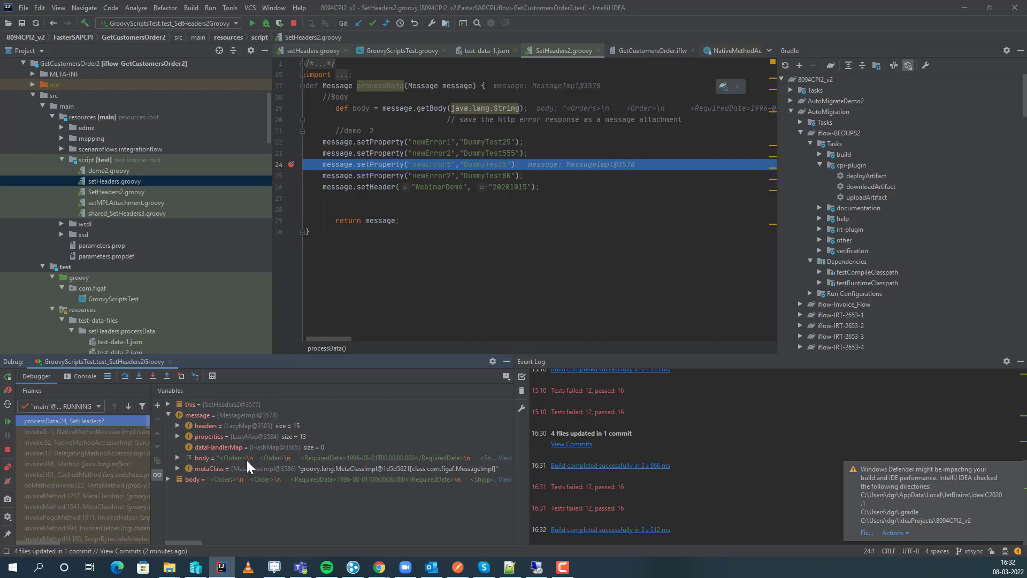
Switch to Google Slides, present from "Unit tests scripts" through "If you want more on PI to CPI migration", and leave full screen.
{"action": "left_click", "coordinate": [971, 5]}
{"action": "left_click", "coordinate": [40, 8]}
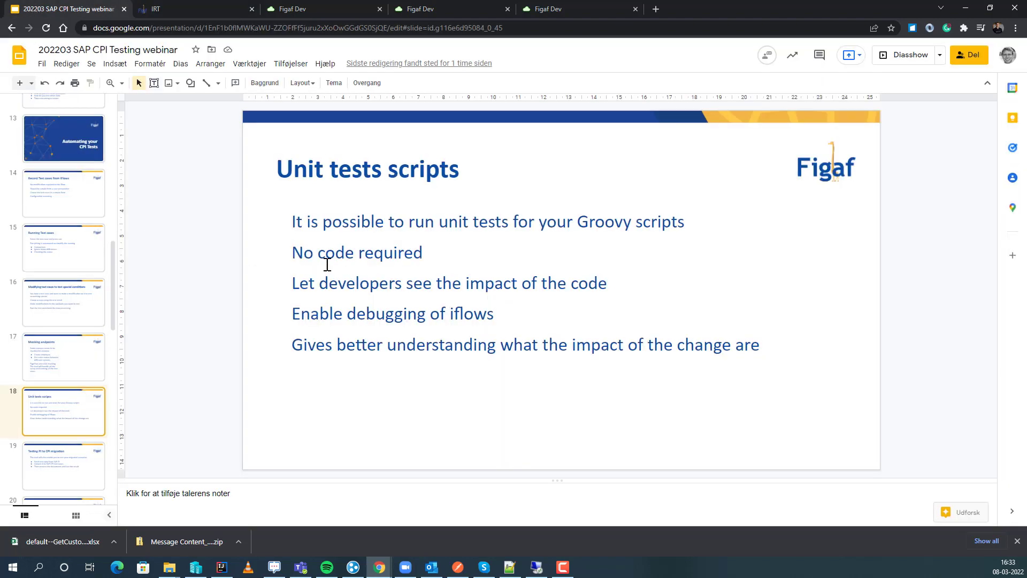
{"action": "left_click", "coordinate": [903, 59]}
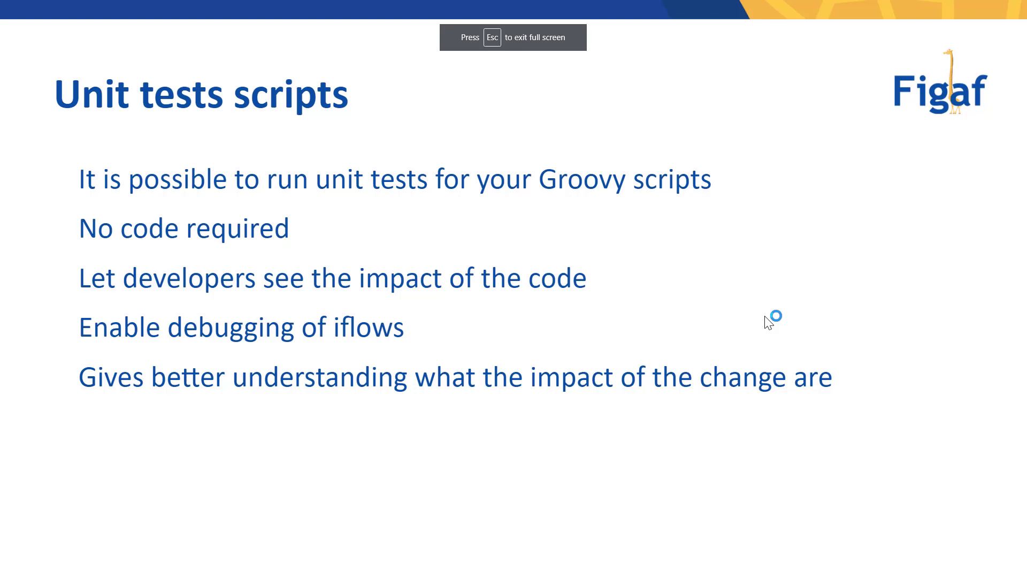
{"action": "key", "text": "Right"}
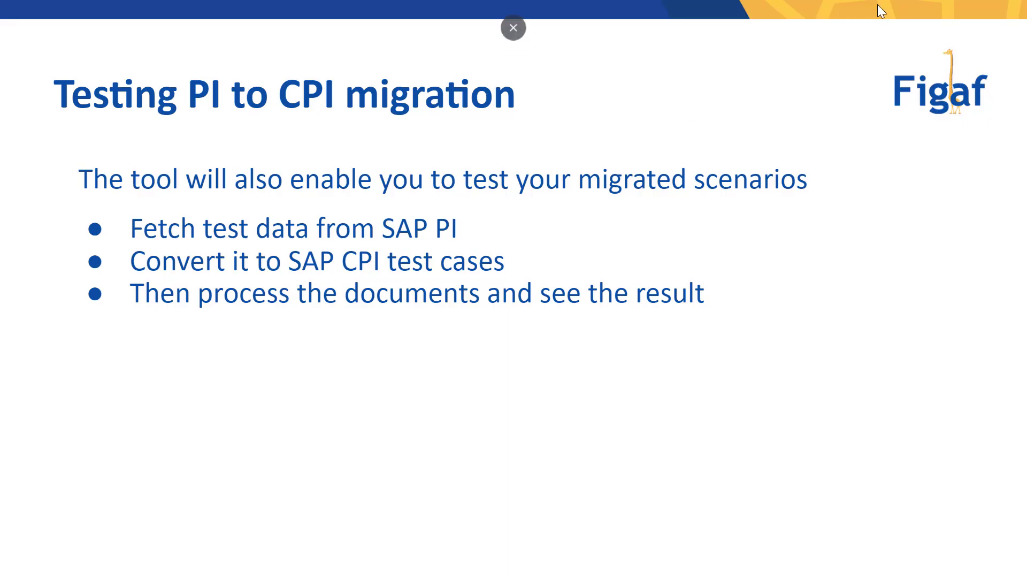
{"action": "key", "text": "Right"}
{"action": "key", "text": "Escape"}
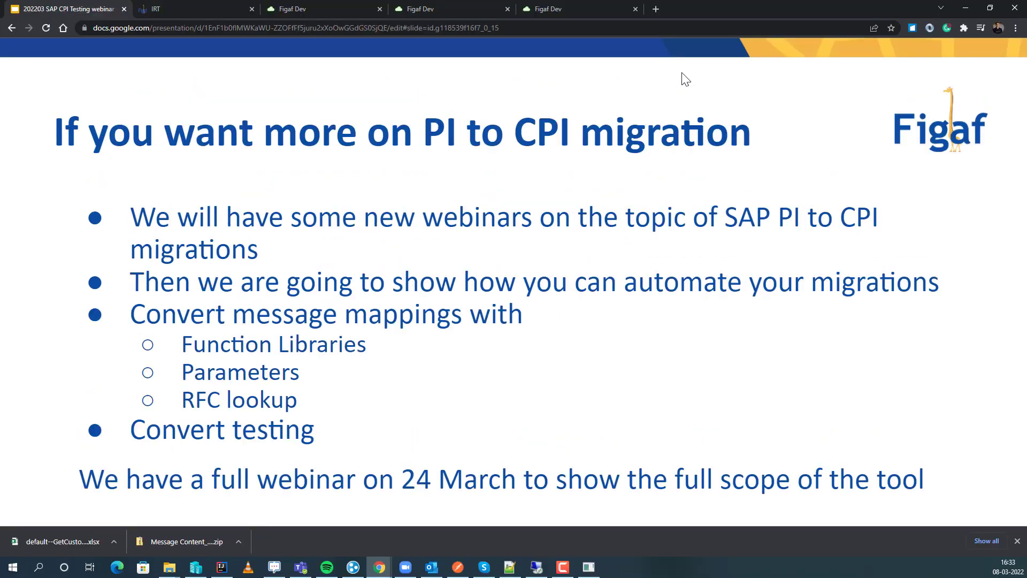
Switch to Figaf and list the integration objects of agent D75.
{"action": "left_click", "coordinate": [206, 11]}
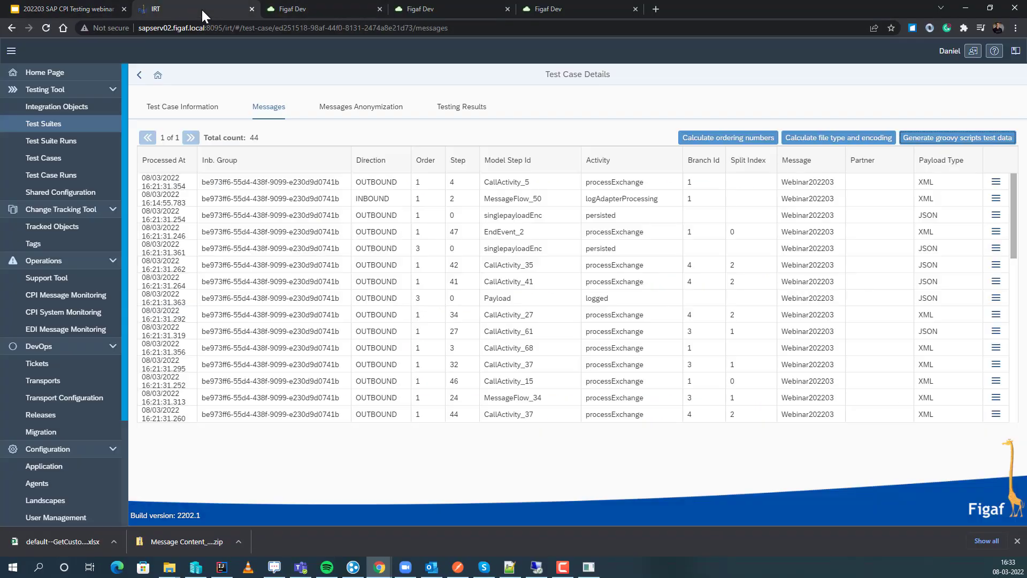
{"action": "left_click", "coordinate": [68, 124]}
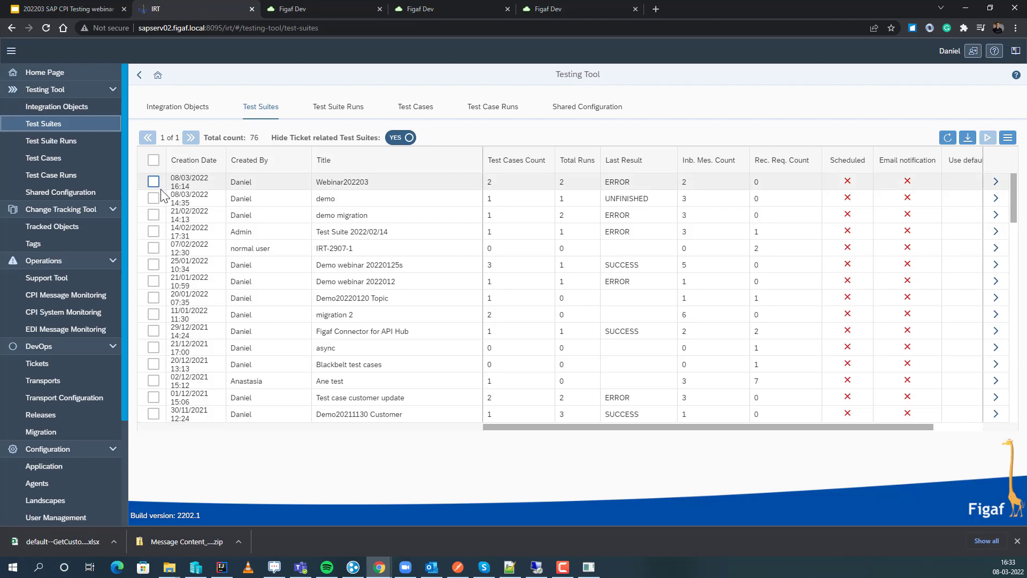
{"action": "left_click", "coordinate": [69, 108]}
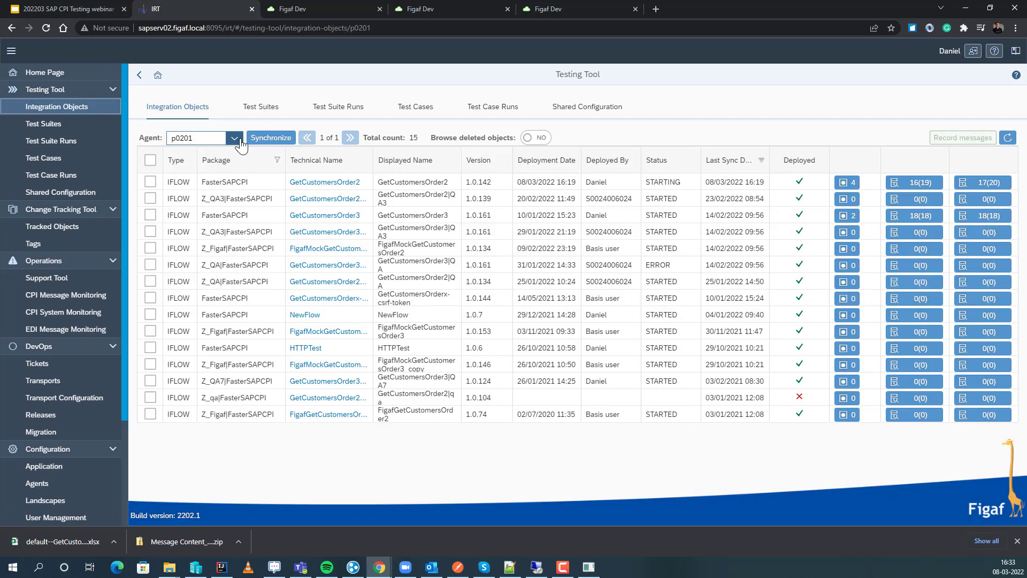
{"action": "left_click", "coordinate": [234, 138]}
{"action": "left_click", "coordinate": [229, 222]}
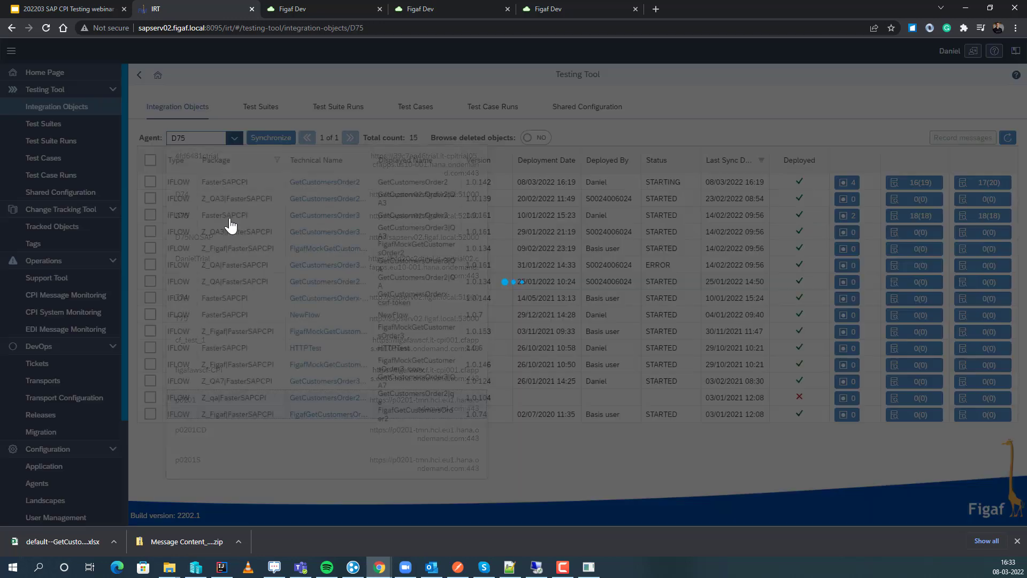
Filter the integration objects by sender component MultiSender and select the Invoice01_OA interface.
{"action": "scroll", "coordinate": [231, 226], "scroll_direction": "down", "scroll_amount": 5}
{"action": "left_click", "coordinate": [332, 162]}
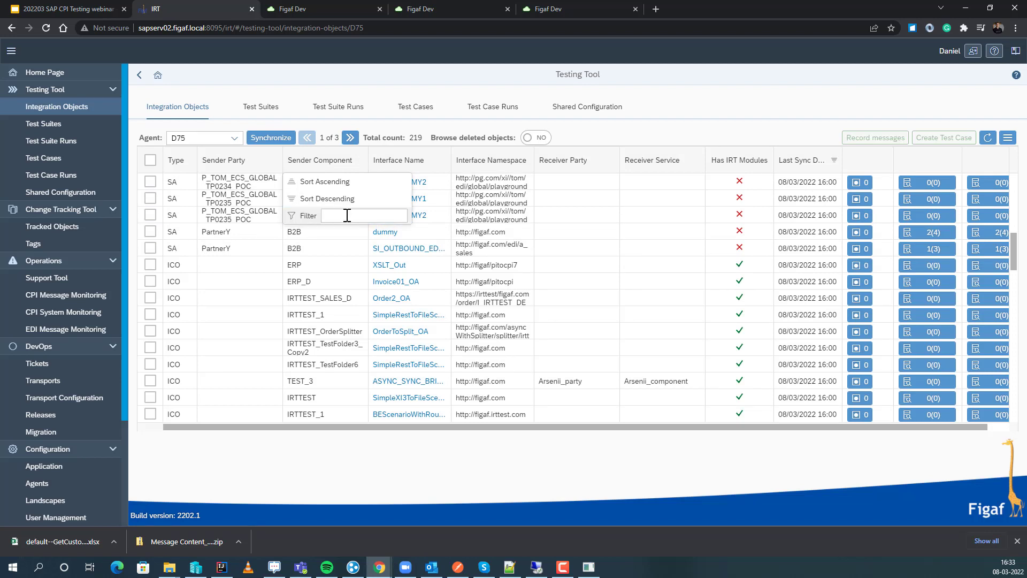
{"action": "type", "text": "Multisende"}
{"action": "key", "text": "Return"}
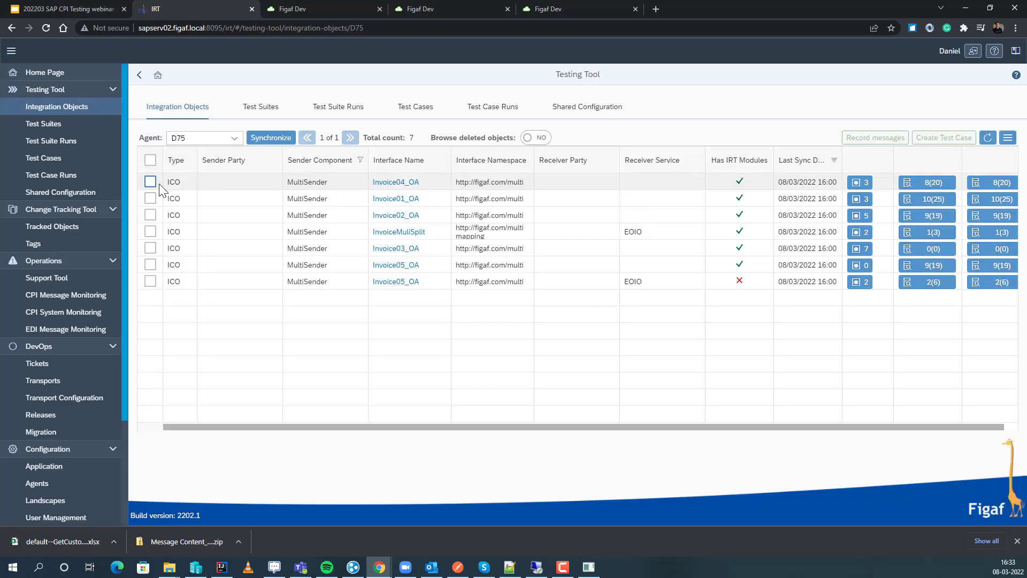
{"action": "left_click", "coordinate": [151, 198]}
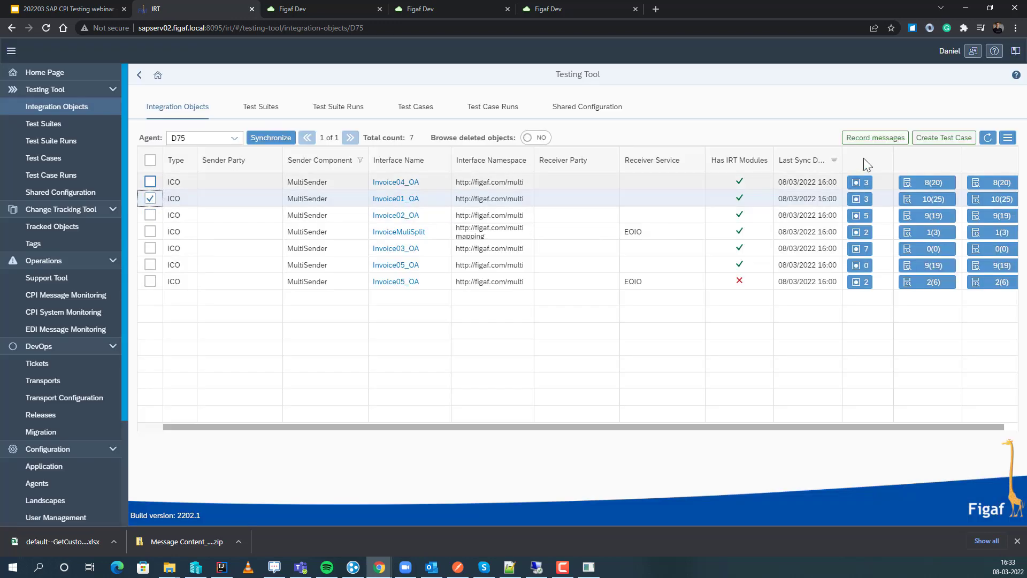
Create a recording request for Invoice01_OA with the Fetch future messages policy in the existing Webinar202203 test suite.
{"action": "left_click", "coordinate": [865, 138]}
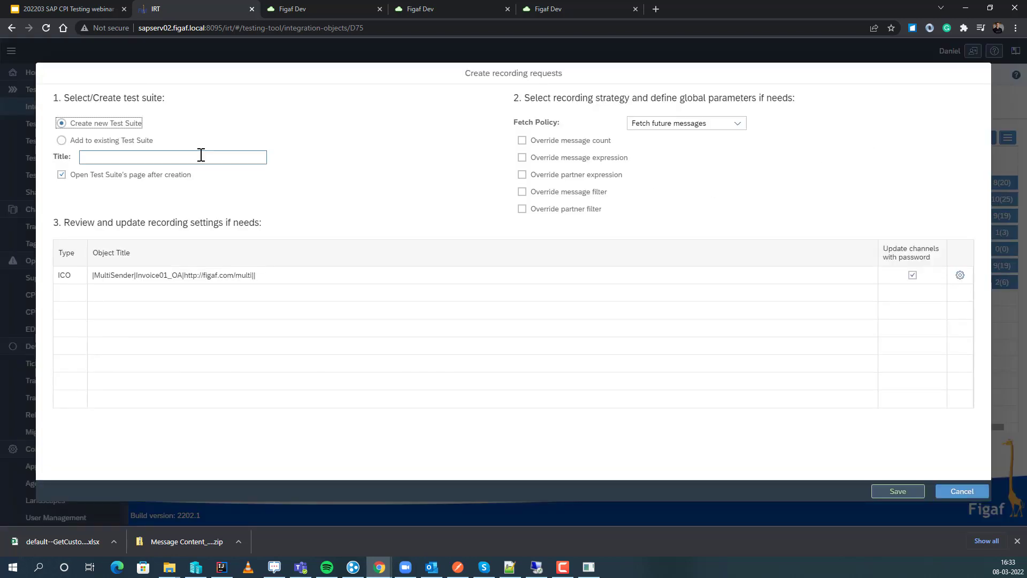
{"action": "left_click", "coordinate": [125, 140]}
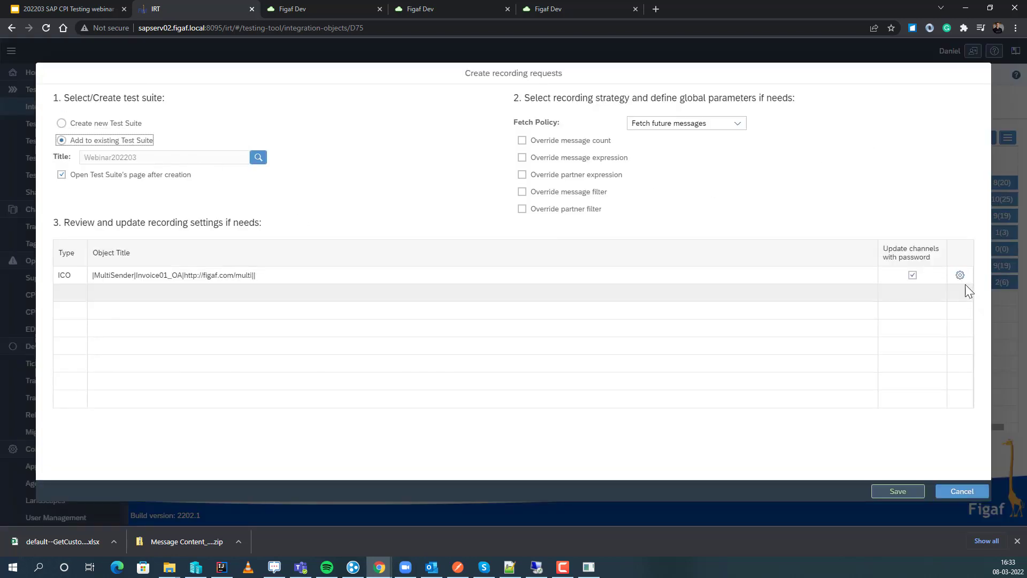
{"action": "left_click", "coordinate": [916, 491]}
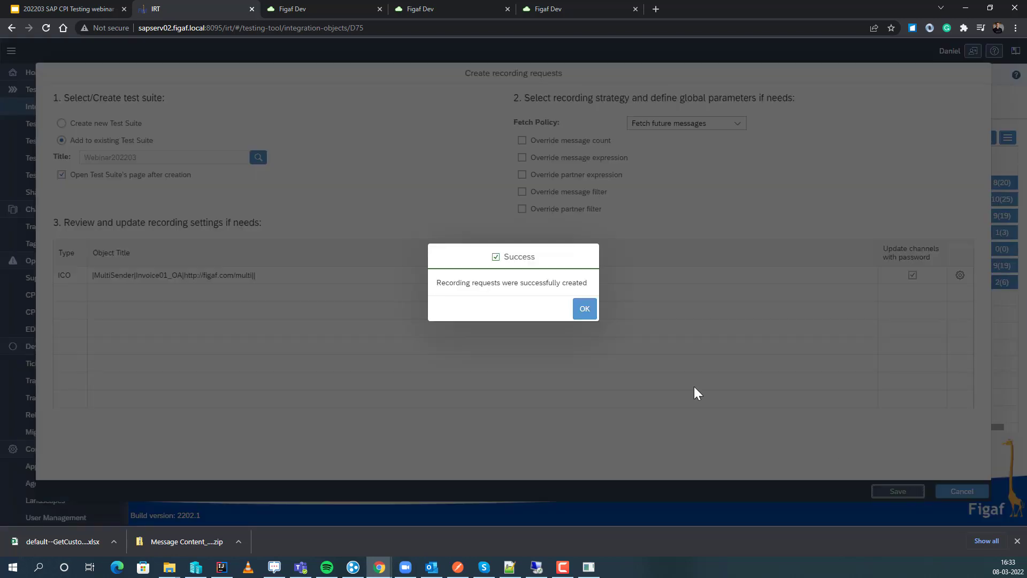
{"action": "left_click", "coordinate": [574, 307]}
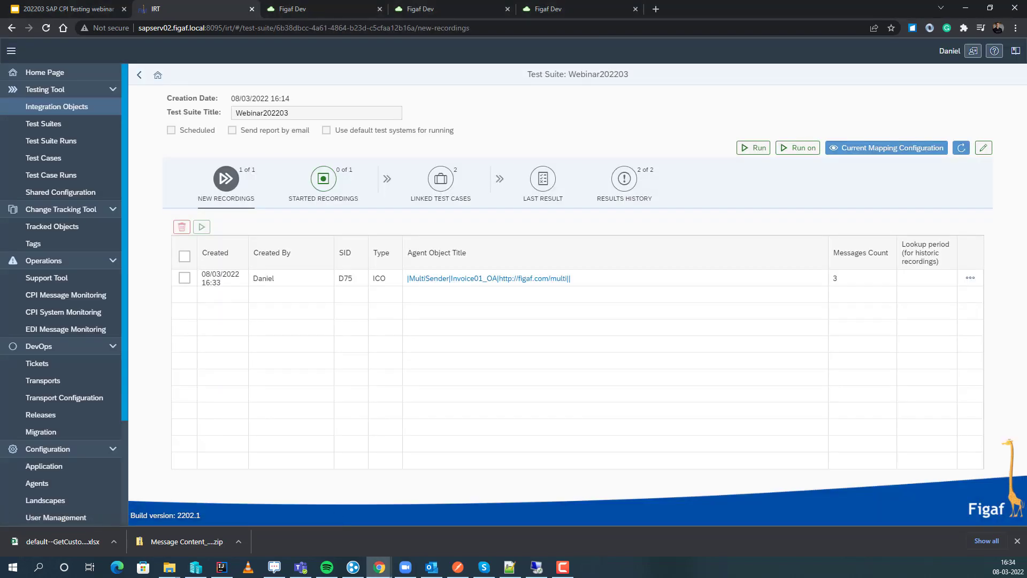
Start the new Invoice01_OA recording in the Webinar202203 test suite and show the started recordings.
{"action": "left_click", "coordinate": [184, 277]}
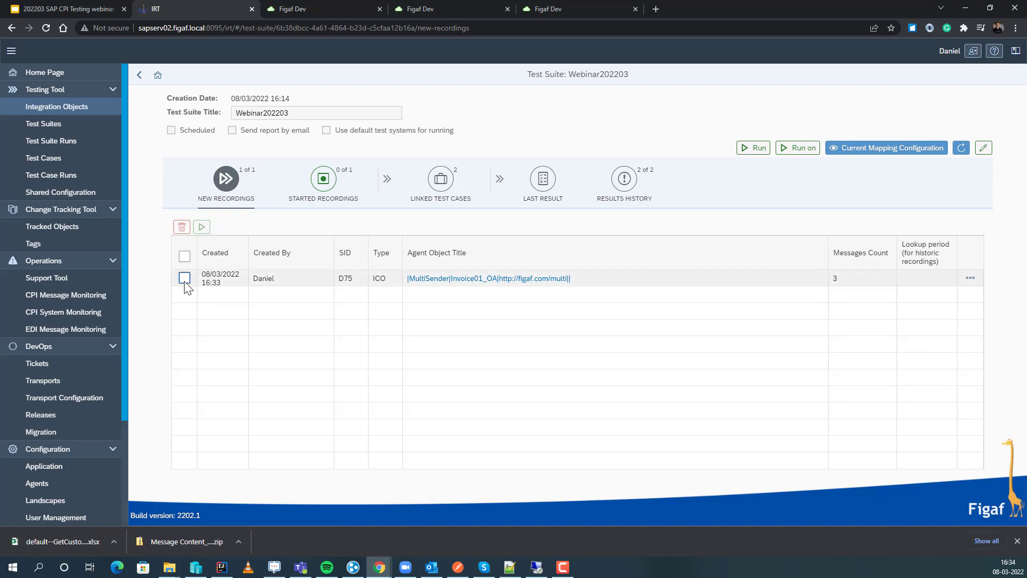
{"action": "left_click", "coordinate": [201, 228]}
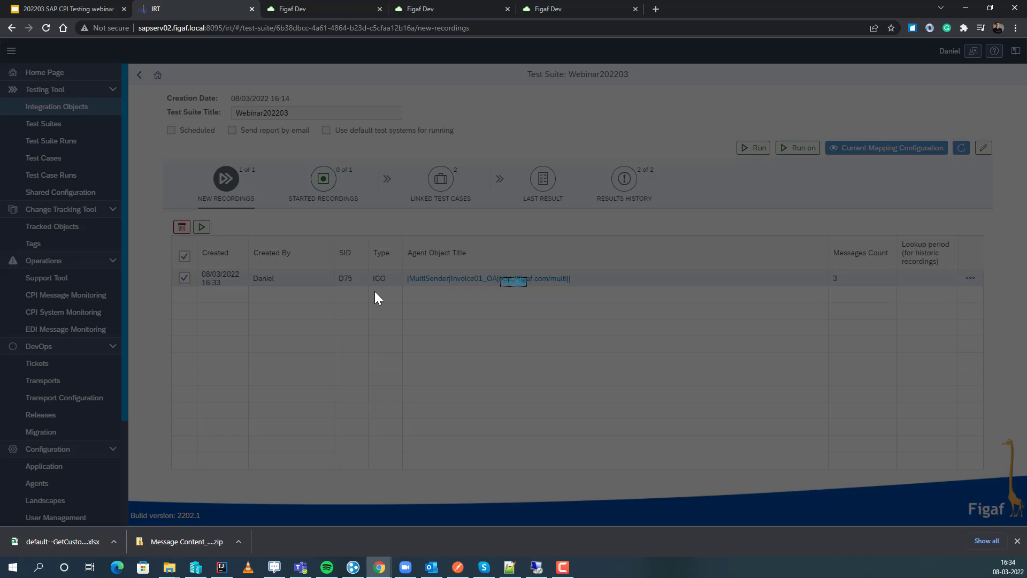
{"action": "left_click", "coordinate": [584, 309]}
{"action": "left_click", "coordinate": [342, 202]}
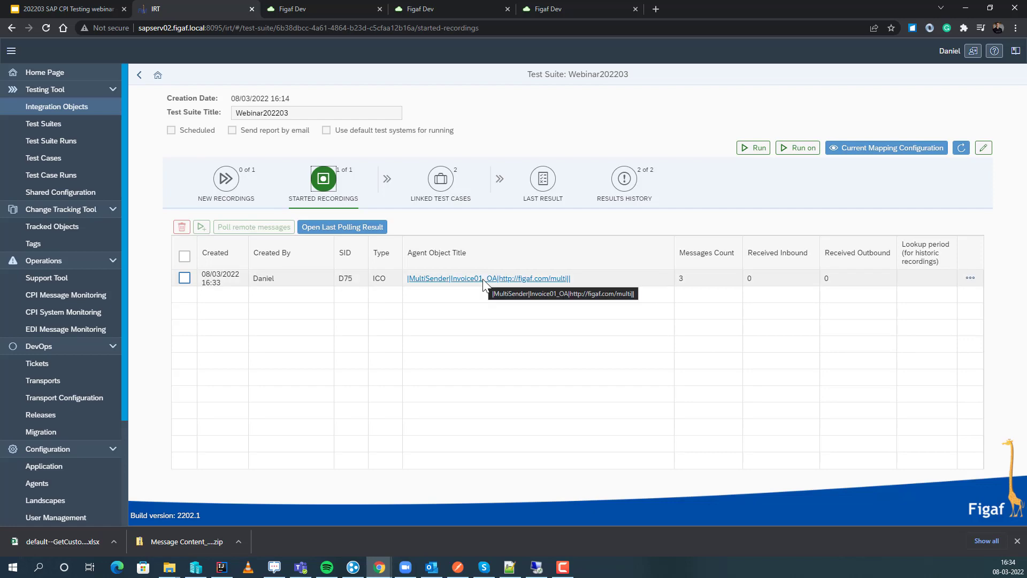
Open Invoice01_OA's agent test cases and start migrating the one created 08/03/2022 14:36 to a CPI IFlow.
{"action": "left_click", "coordinate": [483, 281]}
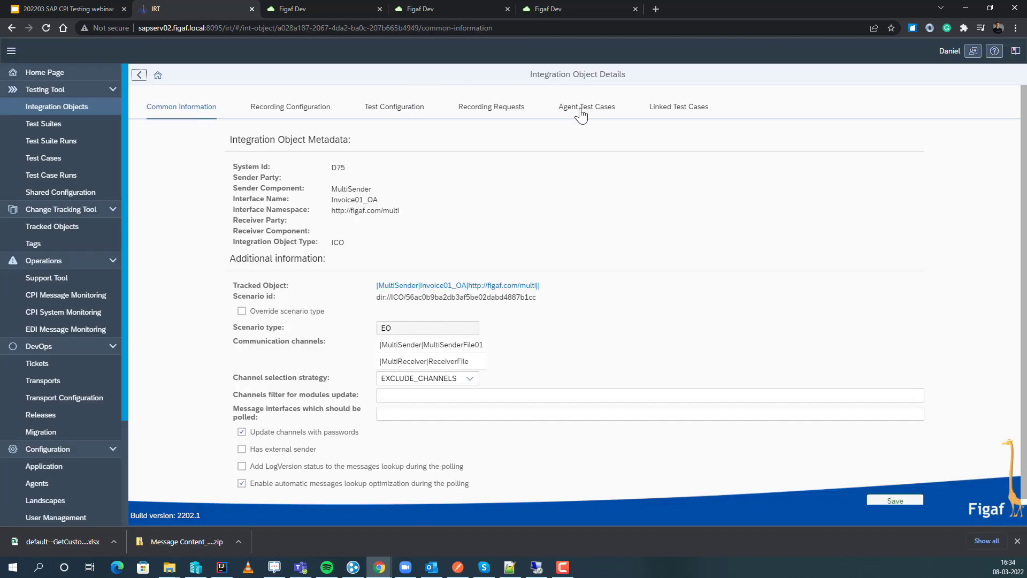
{"action": "left_click", "coordinate": [581, 110]}
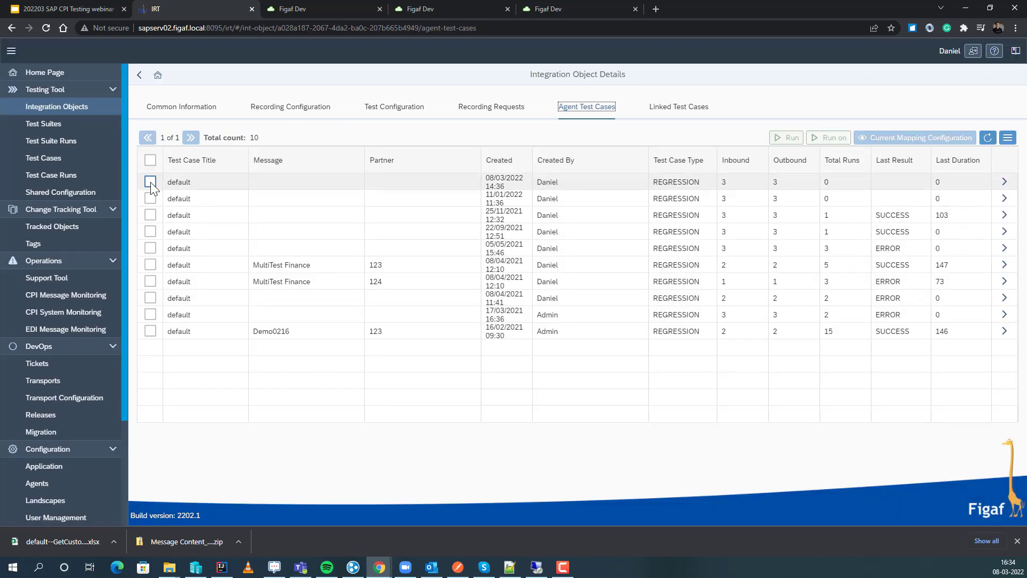
{"action": "left_click", "coordinate": [150, 182]}
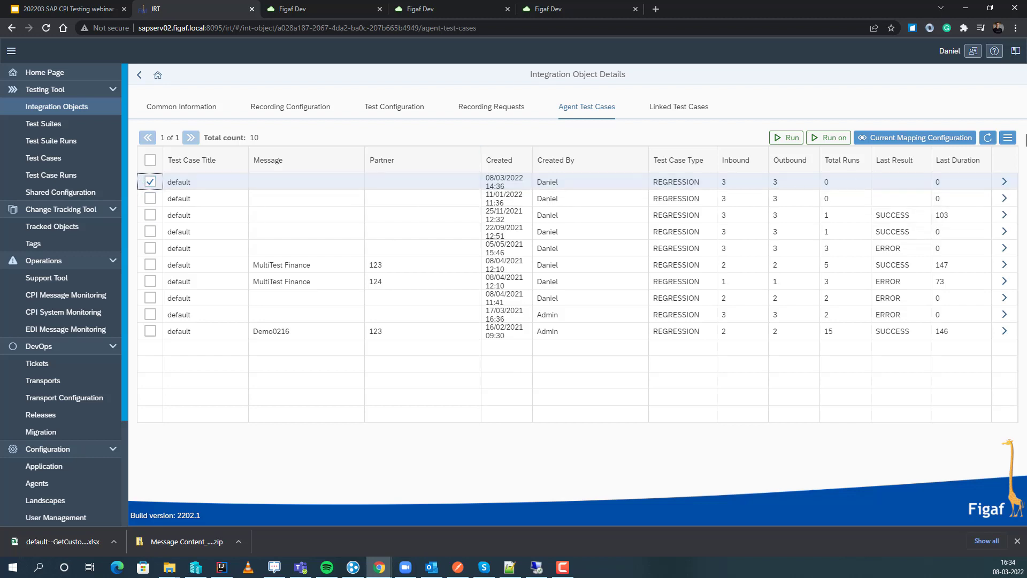
{"action": "left_click", "coordinate": [1009, 138]}
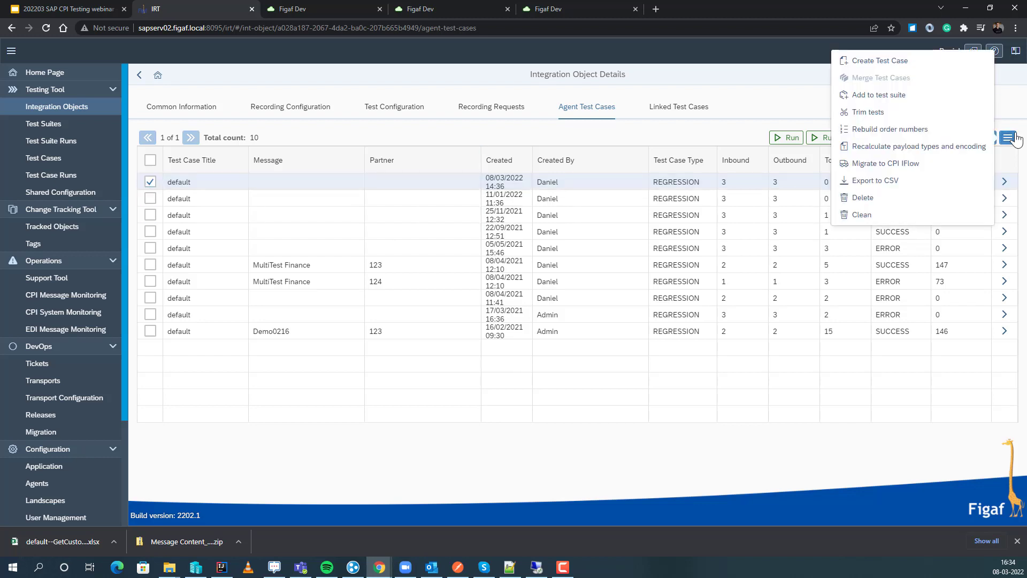
{"action": "left_click", "coordinate": [931, 169]}
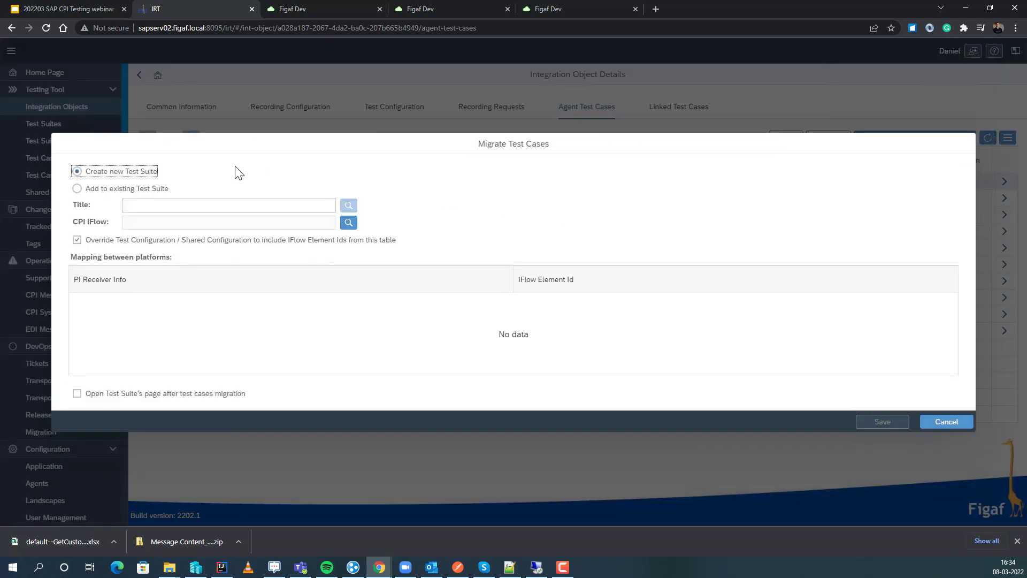
Set the migration to use the existing Webinar202203 test suite and the Invoice01_OA IFlow from agent p0201.
{"action": "left_click", "coordinate": [145, 194]}
{"action": "left_click", "coordinate": [348, 222]}
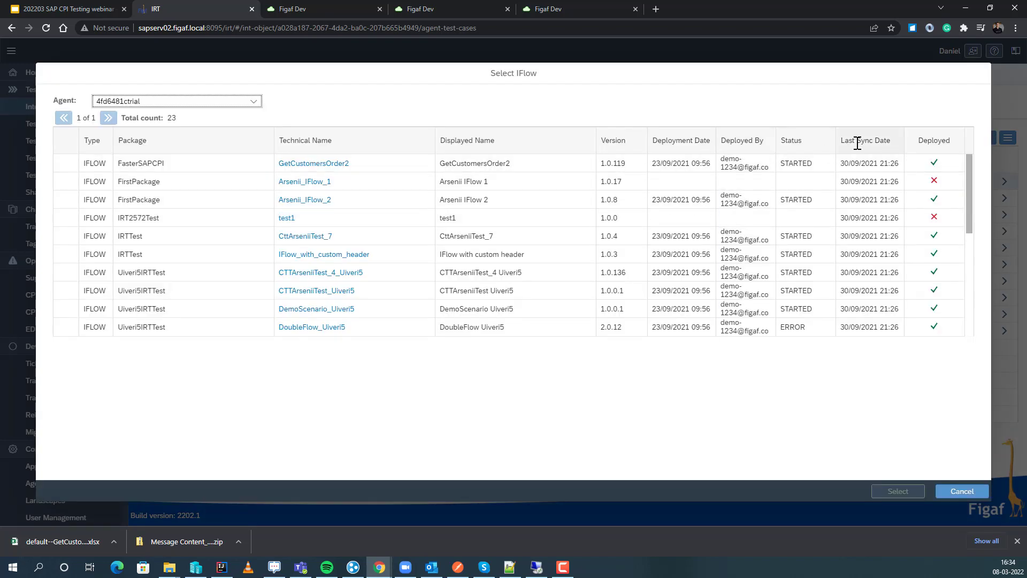
{"action": "left_click", "coordinate": [856, 141]}
{"action": "left_click", "coordinate": [858, 179]}
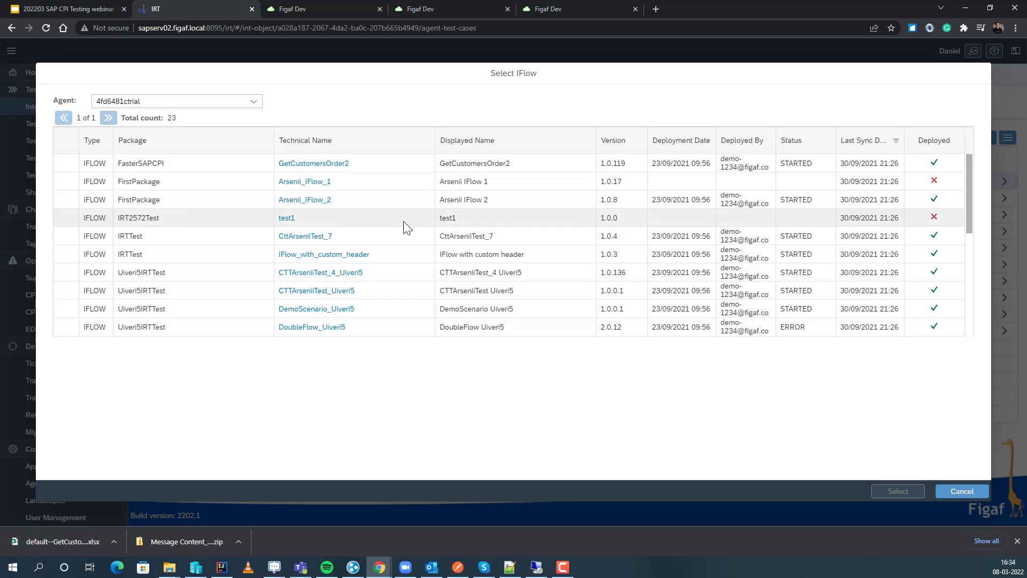
{"action": "left_click", "coordinate": [236, 103]}
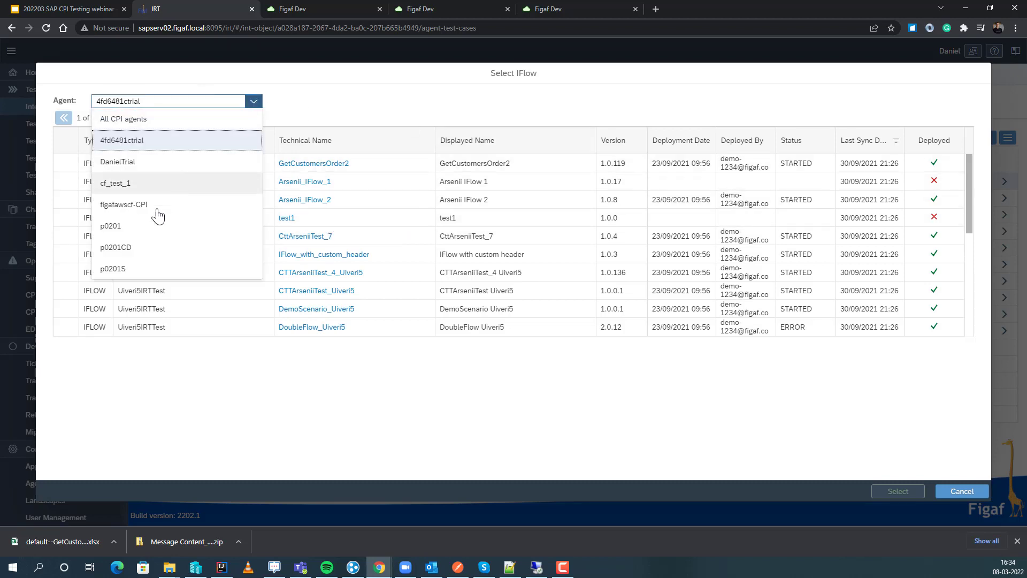
{"action": "left_click", "coordinate": [150, 231]}
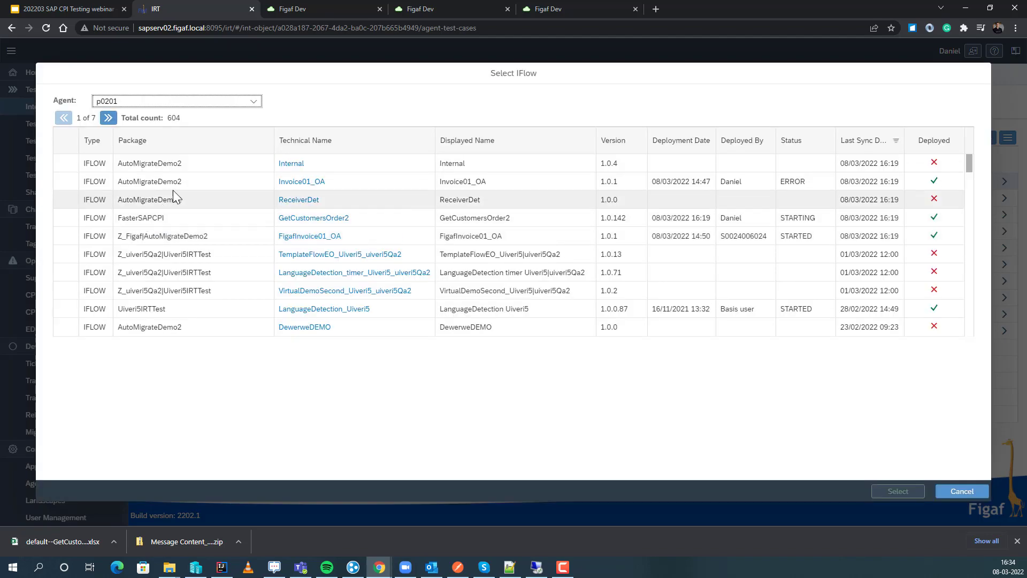
{"action": "left_click", "coordinate": [67, 182]}
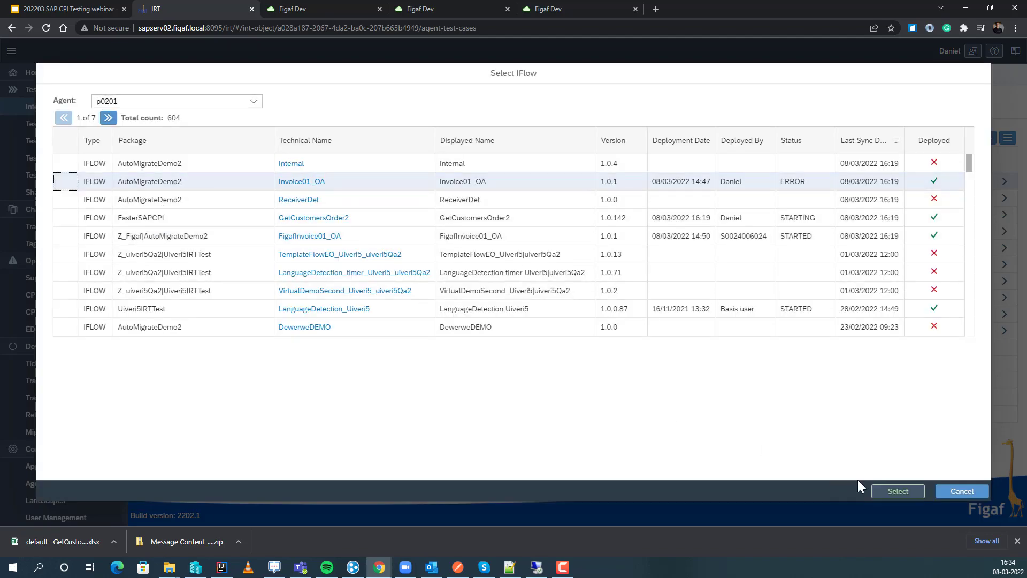
{"action": "left_click", "coordinate": [898, 491]}
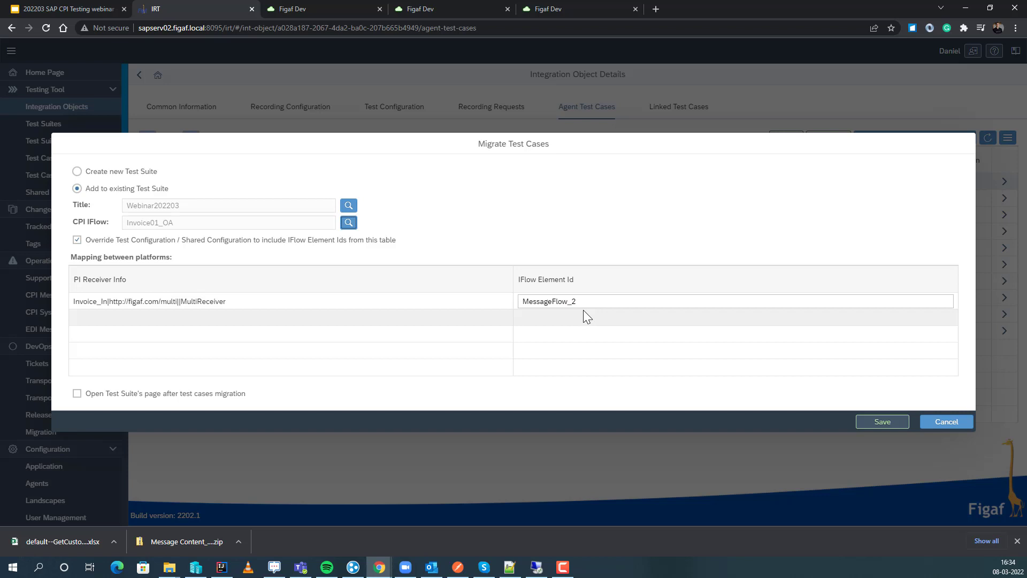
Enable opening the test suite's page after migration and carry out the test case migration.
{"action": "left_click", "coordinate": [163, 396]}
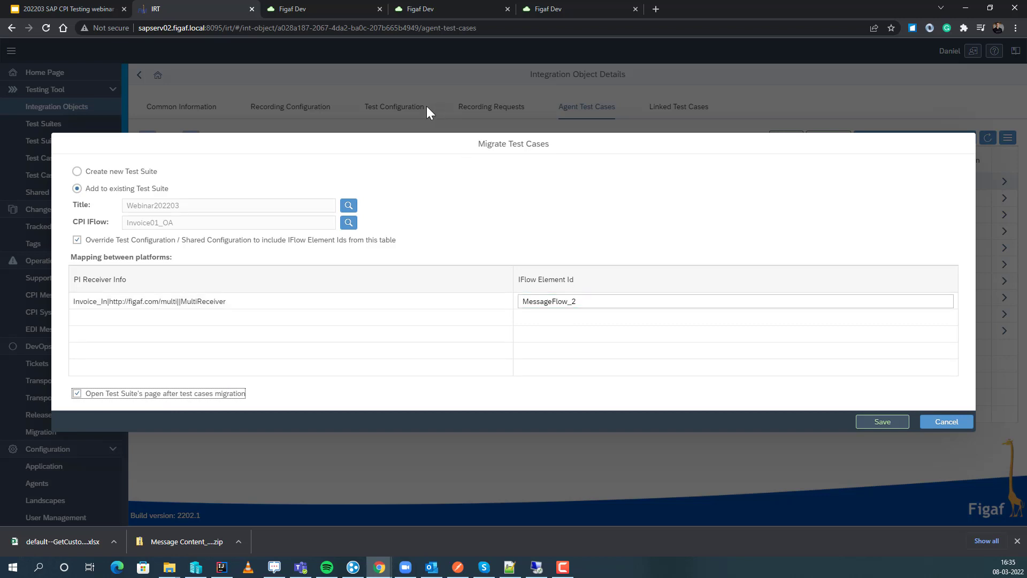
{"action": "left_click", "coordinate": [876, 423]}
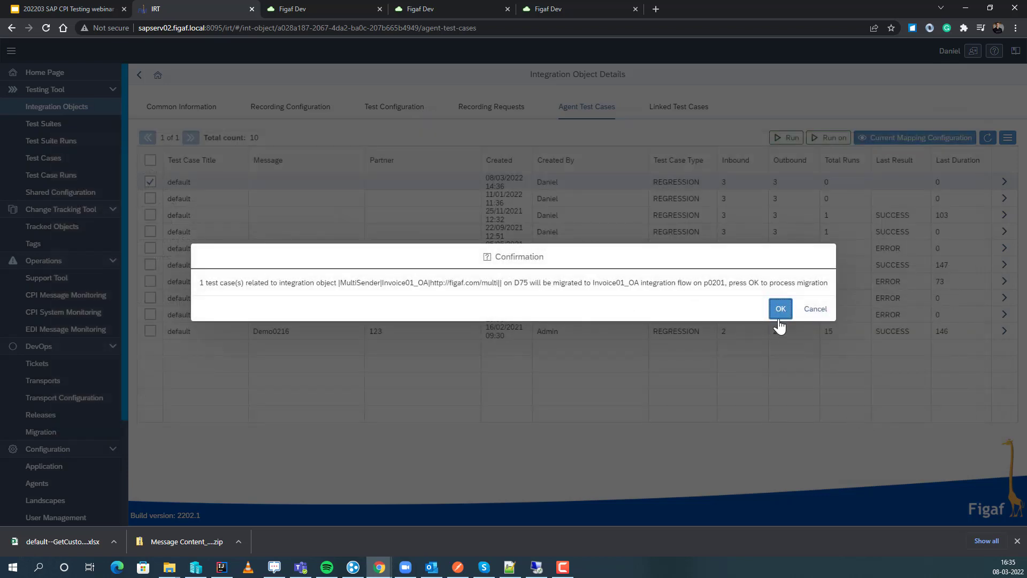
{"action": "left_click", "coordinate": [777, 309]}
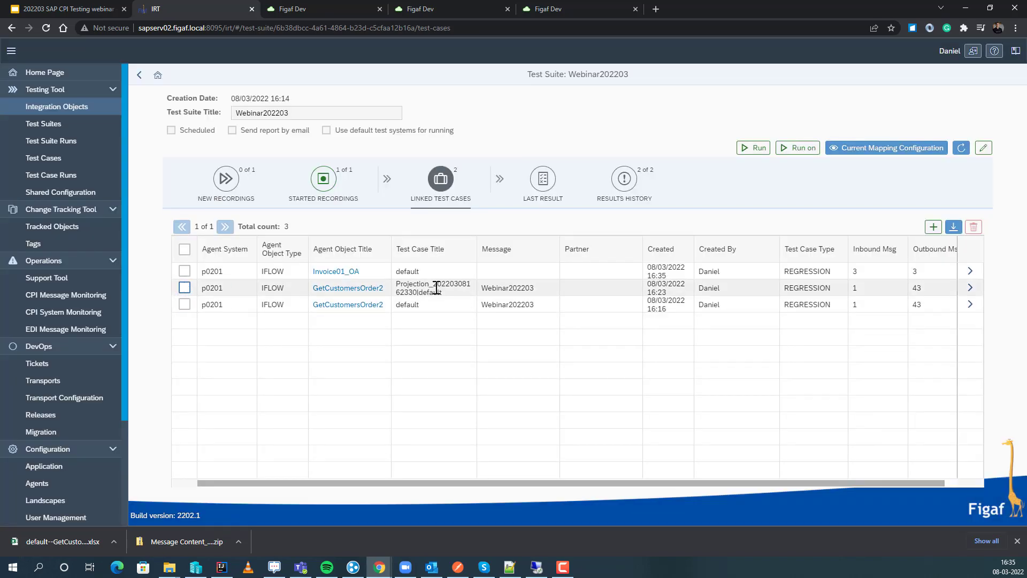
Open the agent test cases of the migrated Invoice01_OA IFlow and run the newest one on test system p0201.
{"action": "left_click", "coordinate": [341, 276]}
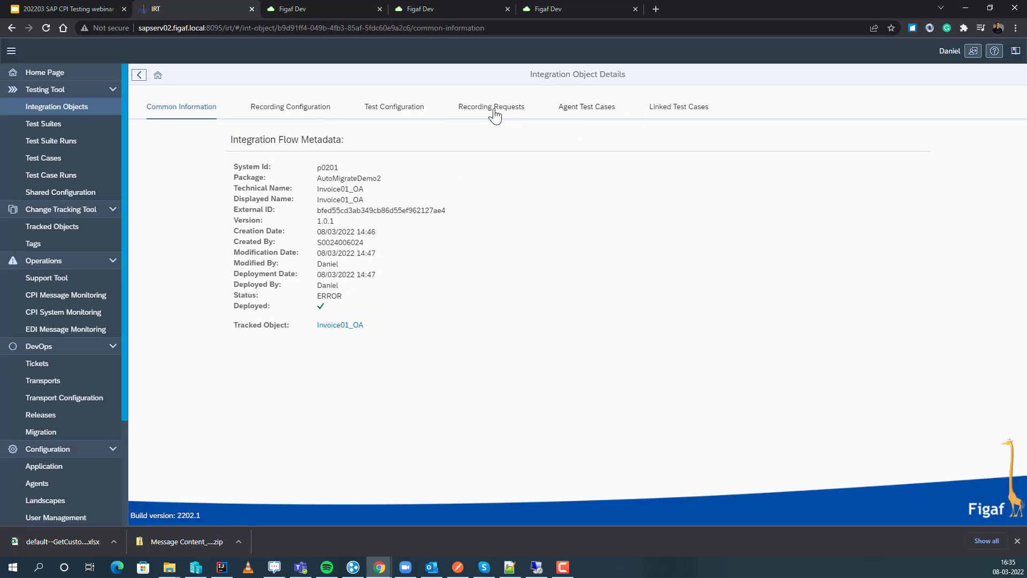
{"action": "left_click", "coordinate": [595, 114]}
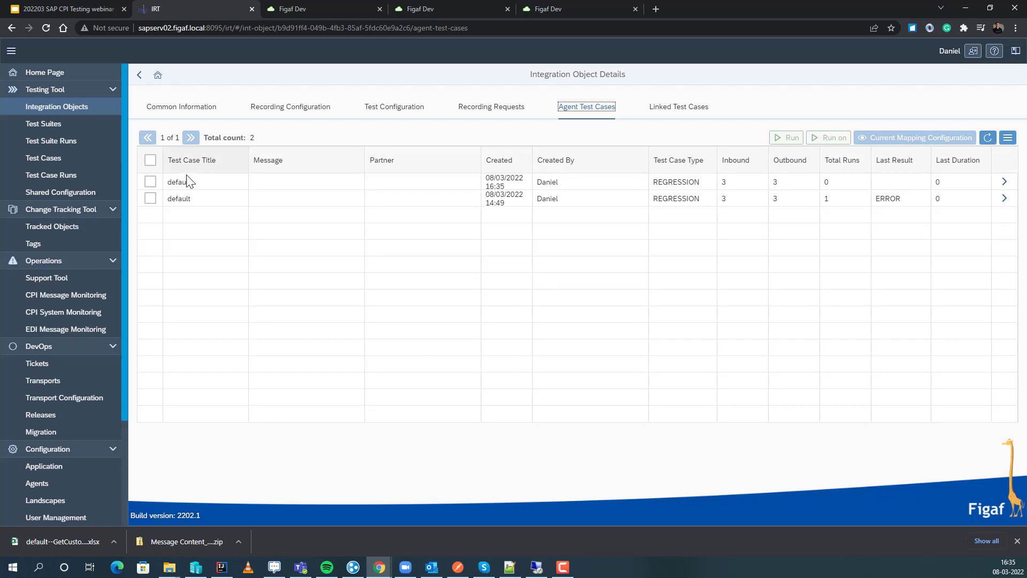
{"action": "left_click", "coordinate": [150, 182]}
{"action": "left_click", "coordinate": [774, 139]}
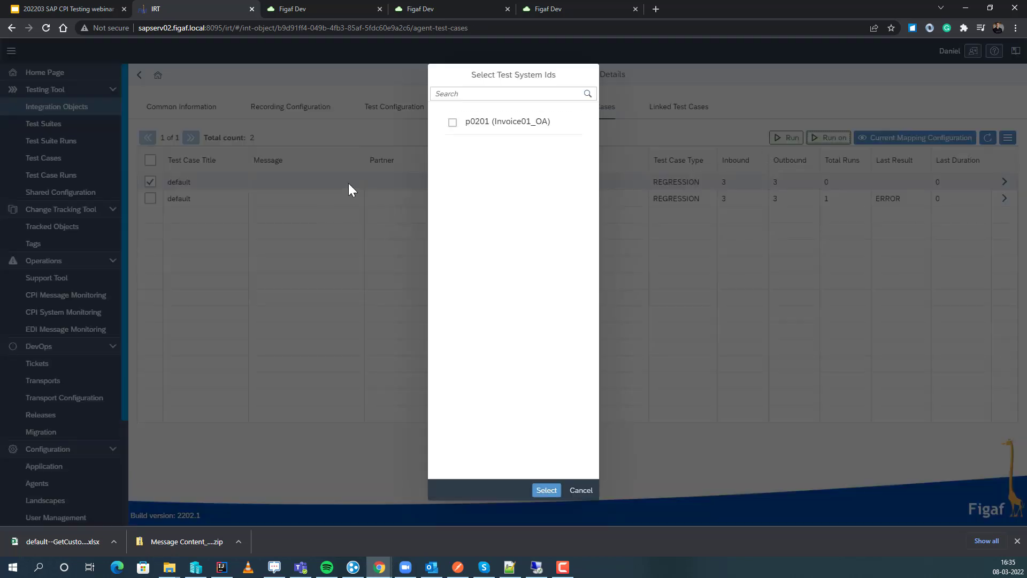
{"action": "left_click", "coordinate": [452, 139]}
{"action": "left_click", "coordinate": [544, 491]}
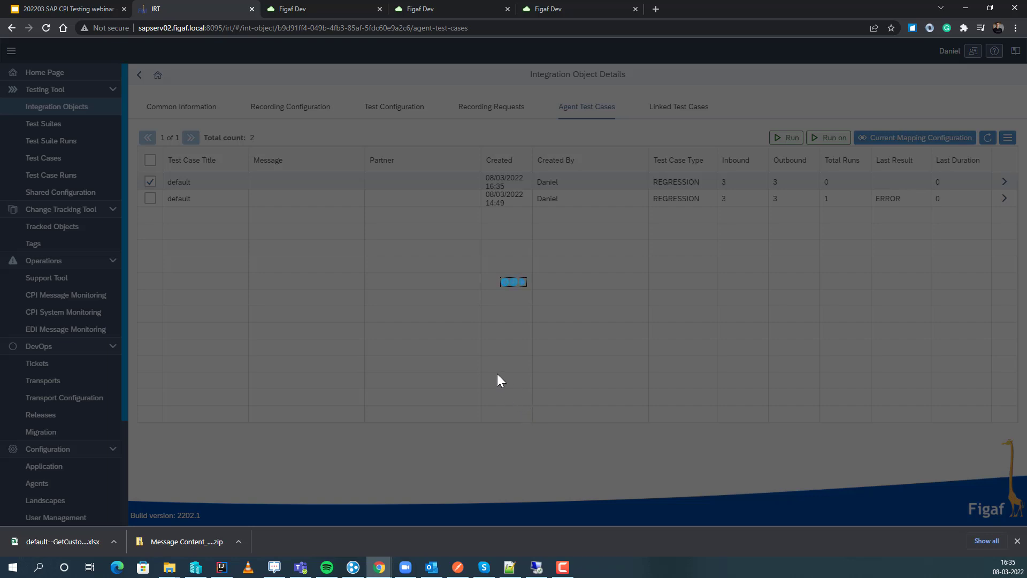
{"action": "left_click", "coordinate": [584, 311]}
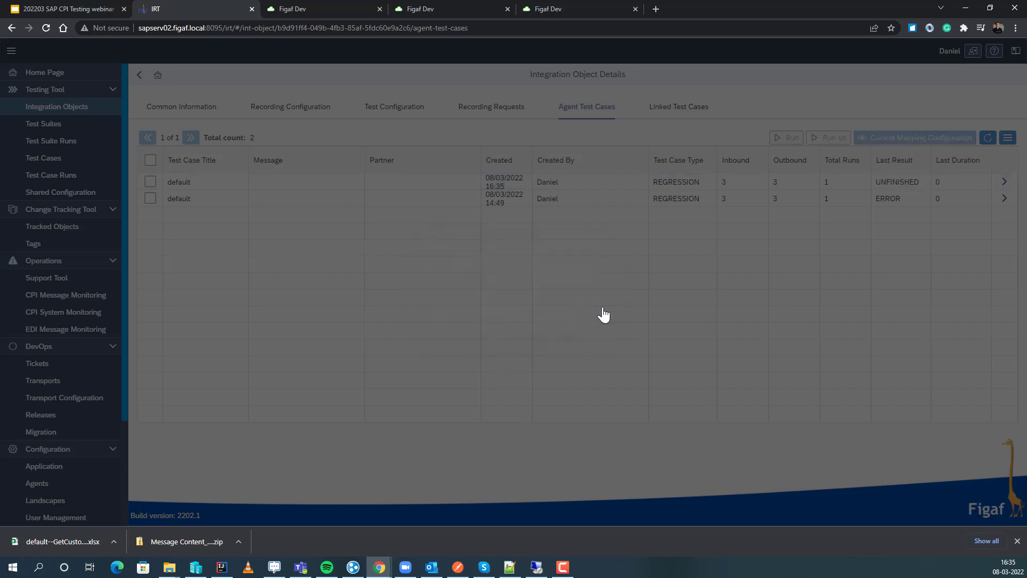
Open the newest test case's details, review its messages, and view the results of its test run.
{"action": "left_click", "coordinate": [1009, 182]}
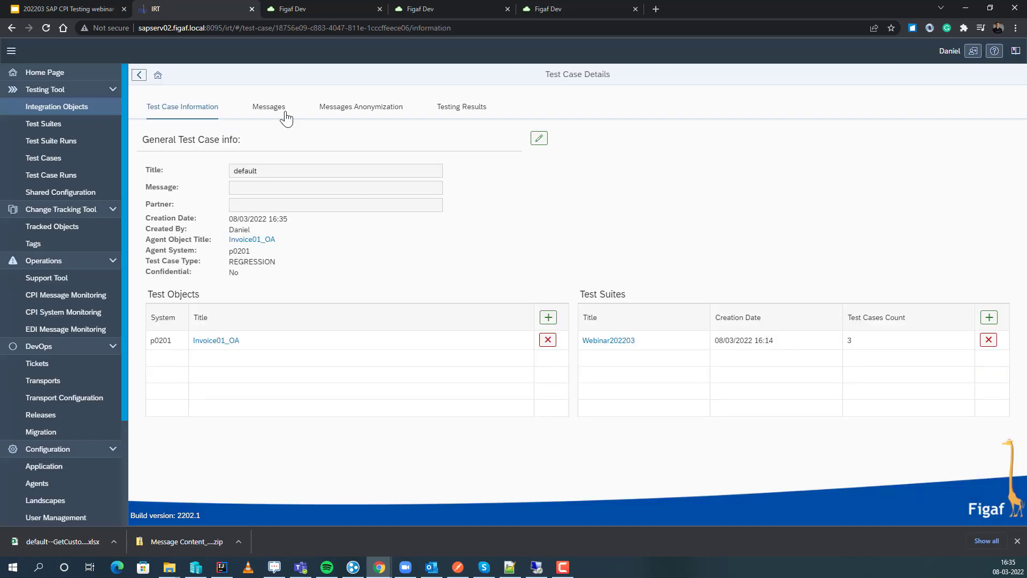
{"action": "left_click", "coordinate": [284, 114]}
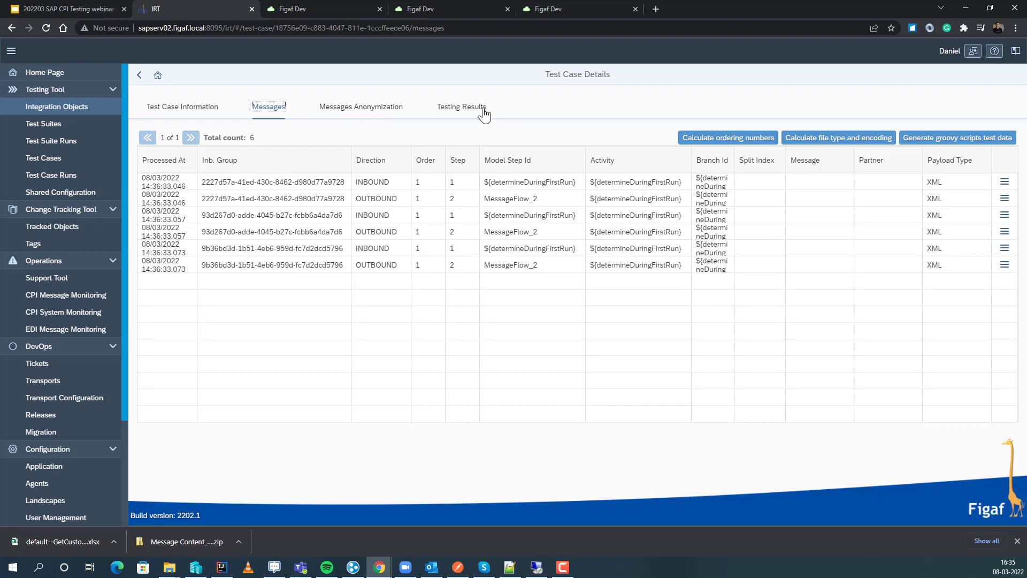
{"action": "left_click", "coordinate": [467, 109]}
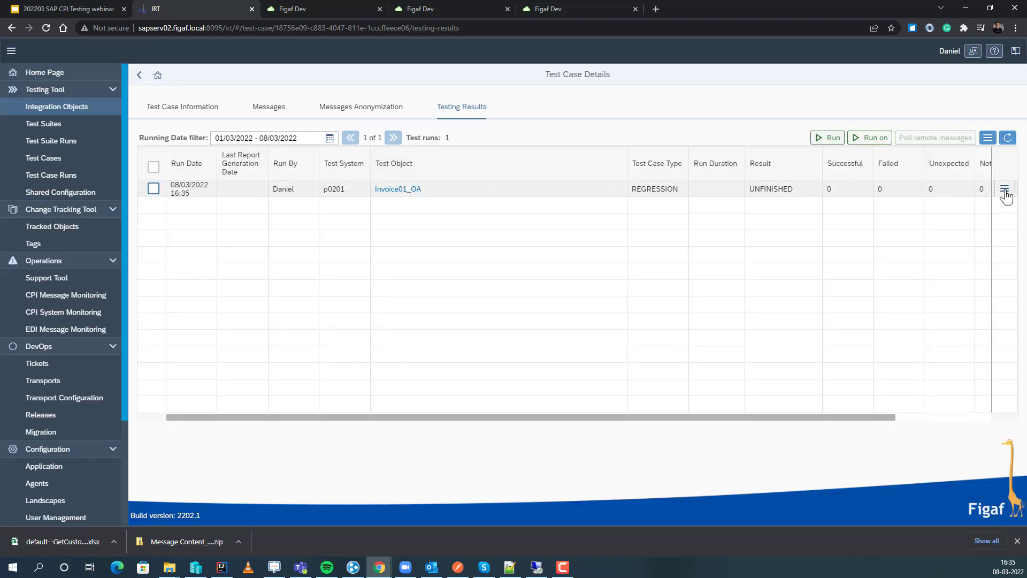
{"action": "left_click", "coordinate": [1004, 189]}
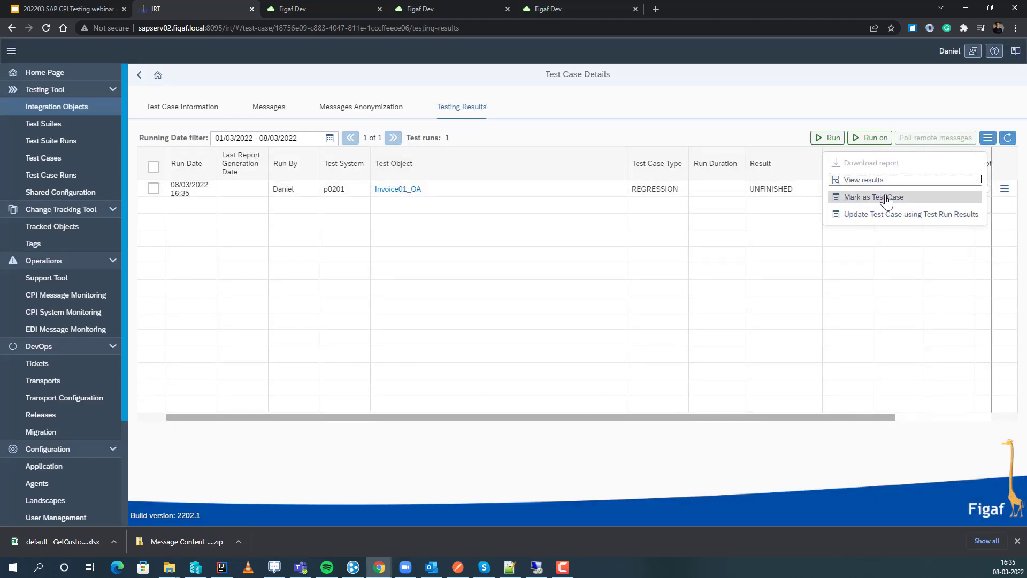
{"action": "left_click", "coordinate": [877, 182]}
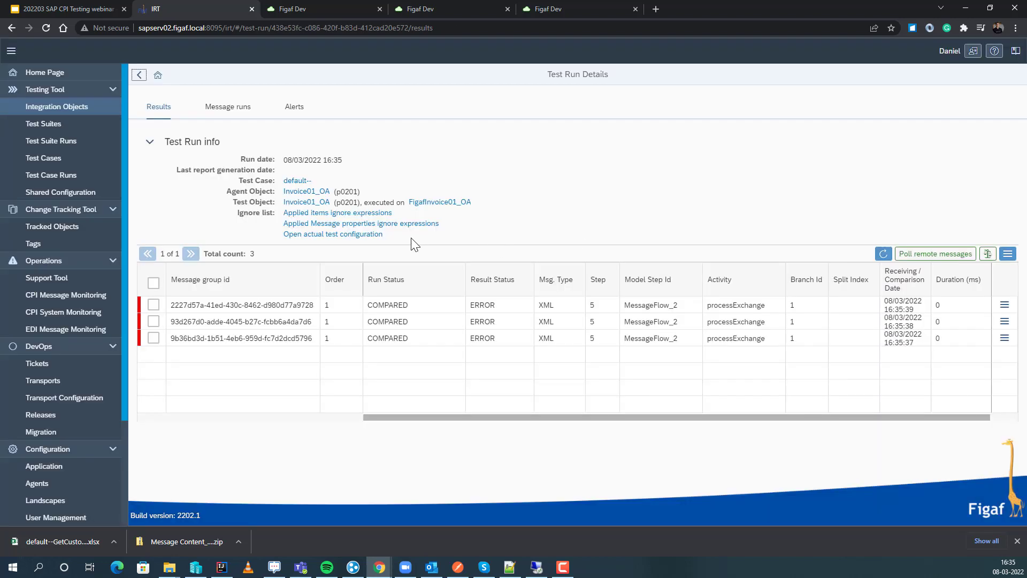
Inspect the HTTPS sender channel of the FigafInvoice01_OA IFlow in SAP Cloud Integration and return to the test run.
{"action": "left_click", "coordinate": [443, 202]}
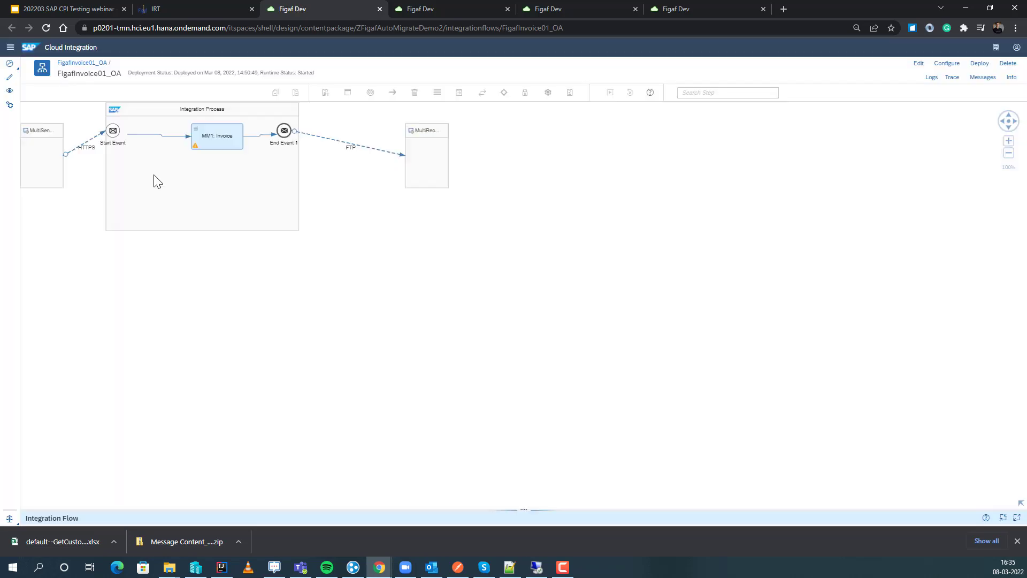
{"action": "left_click", "coordinate": [84, 151]}
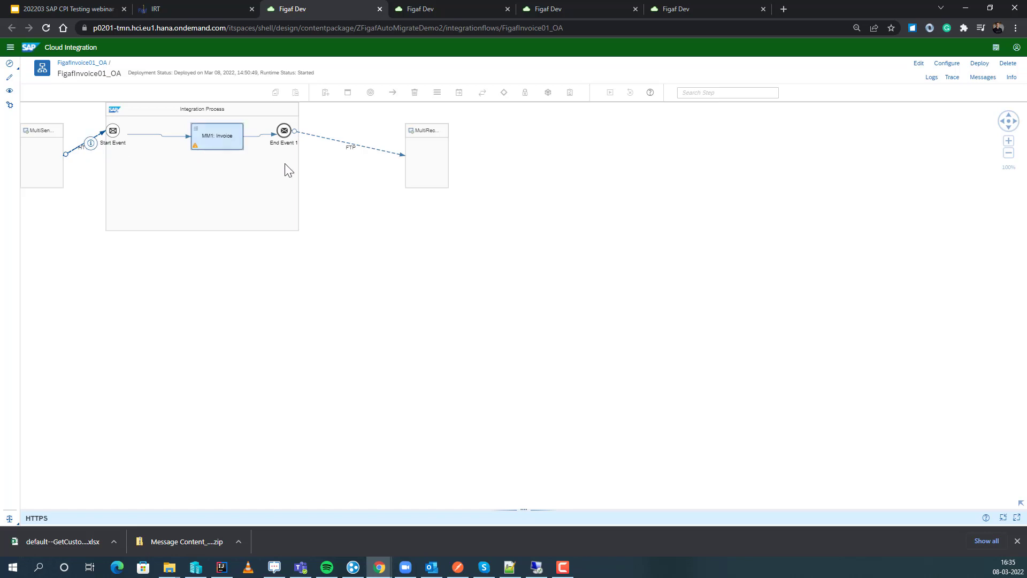
{"action": "left_click", "coordinate": [380, 9]}
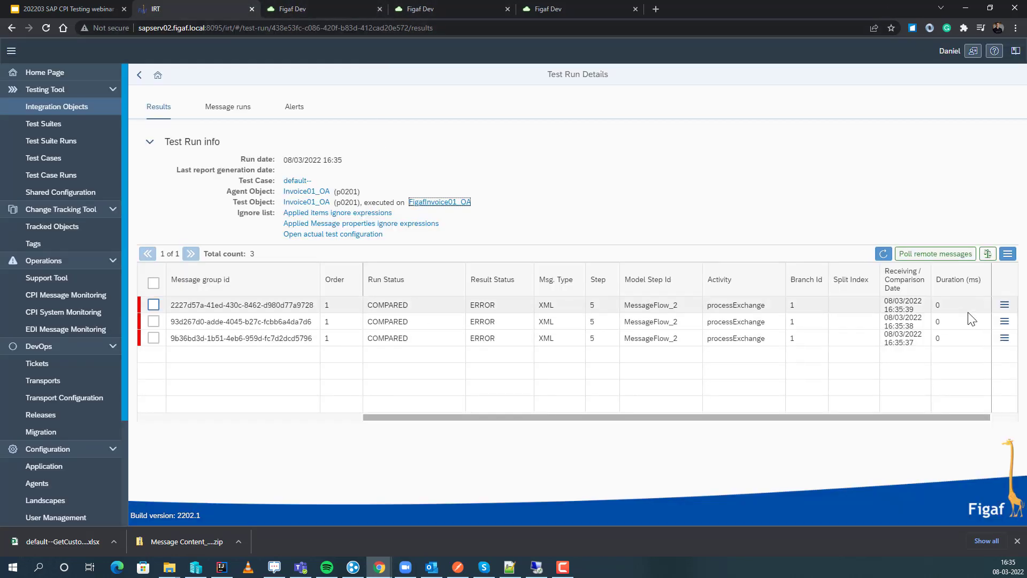
View the first message's differences and add the expression /Invoice/Date to the ignore list.
{"action": "left_click", "coordinate": [1004, 306]}
{"action": "left_click", "coordinate": [910, 343]}
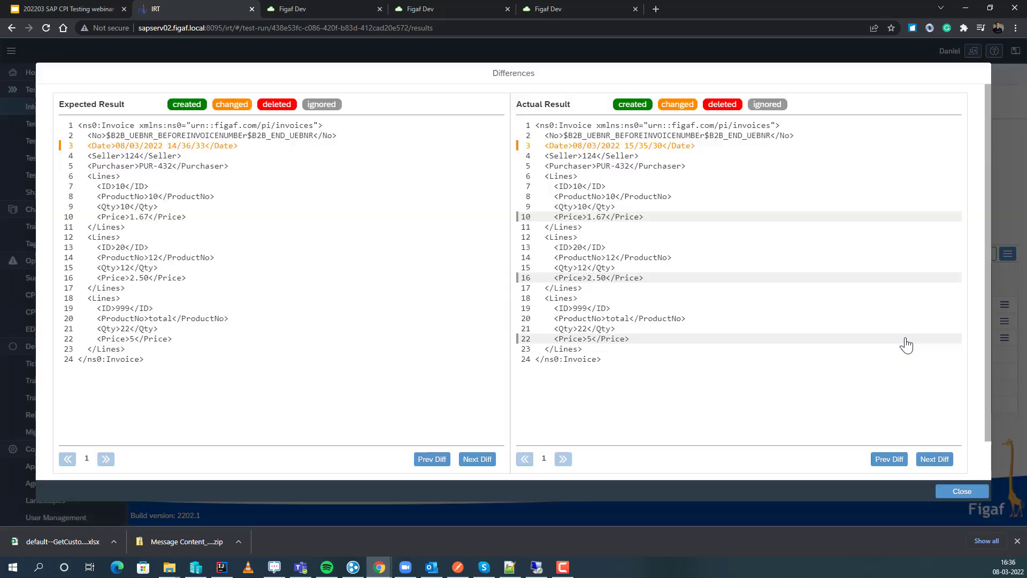
{"action": "left_click", "coordinate": [151, 101]}
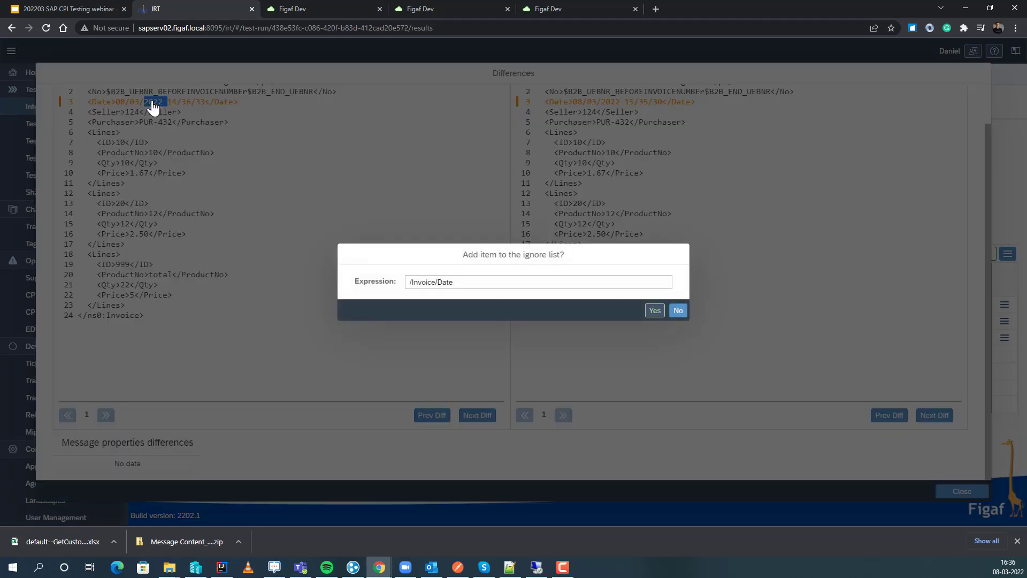
{"action": "left_click", "coordinate": [658, 313]}
{"action": "left_click", "coordinate": [585, 308]}
{"action": "left_click", "coordinate": [965, 490]}
Poll the remote messages with a full comparison and refresh the test run results.
{"action": "left_click", "coordinate": [931, 255]}
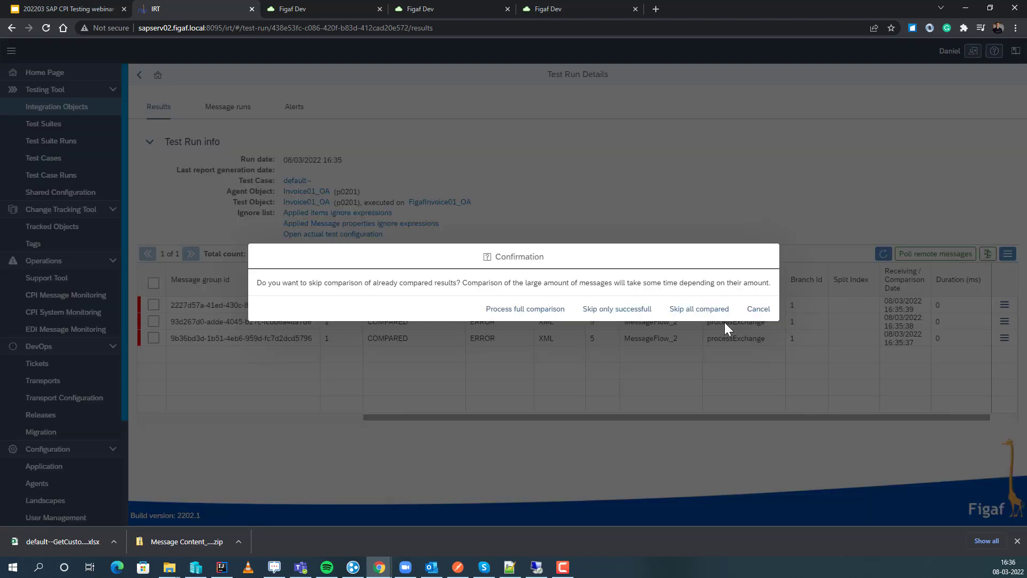
{"action": "left_click", "coordinate": [536, 312]}
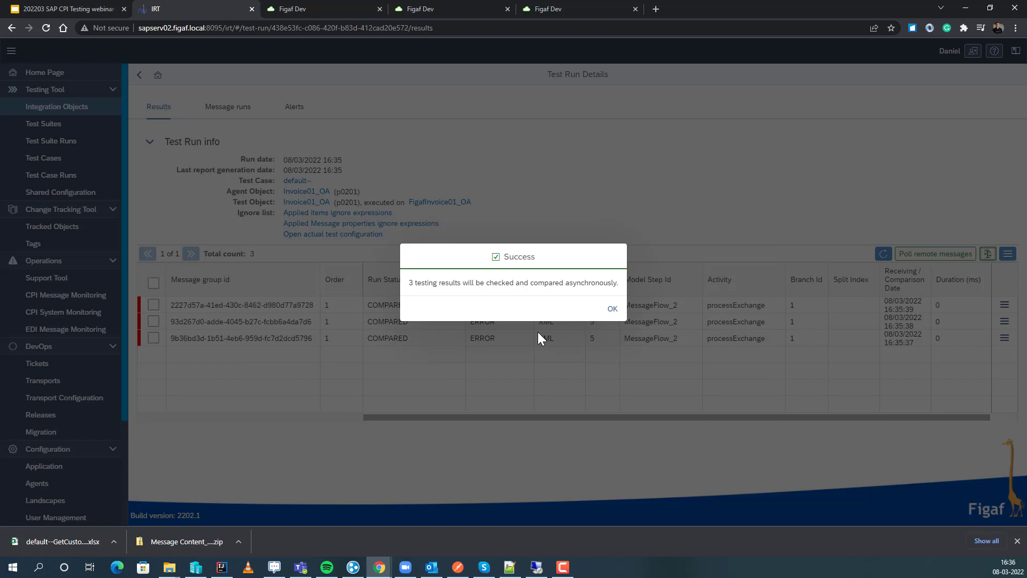
{"action": "left_click", "coordinate": [611, 311]}
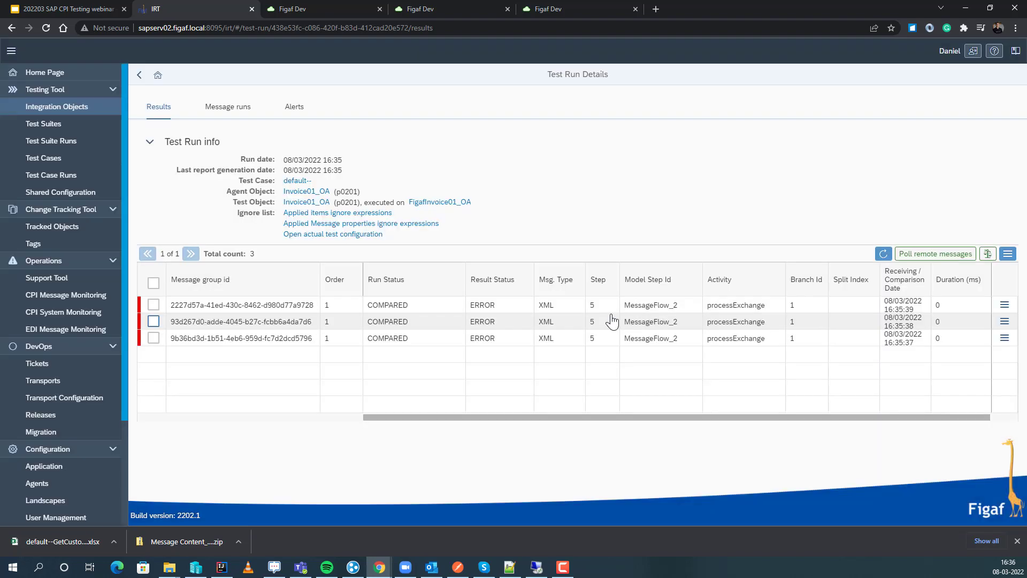
{"action": "left_click", "coordinate": [882, 256]}
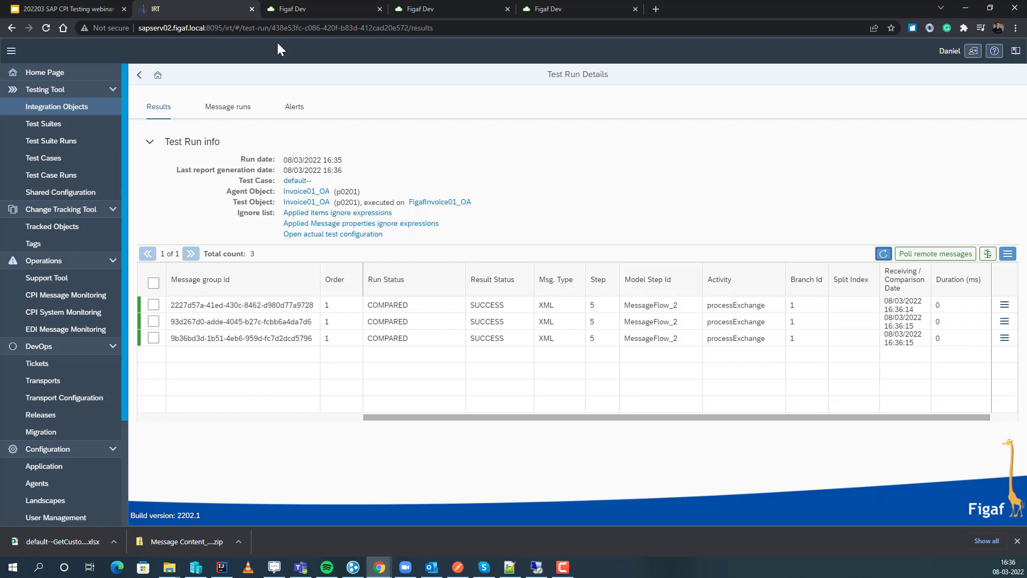
Switch to Google Slides and present from the slide "If you want more on PI to CPI migration".
{"action": "left_click", "coordinate": [95, 9]}
{"action": "left_click", "coordinate": [899, 58]}
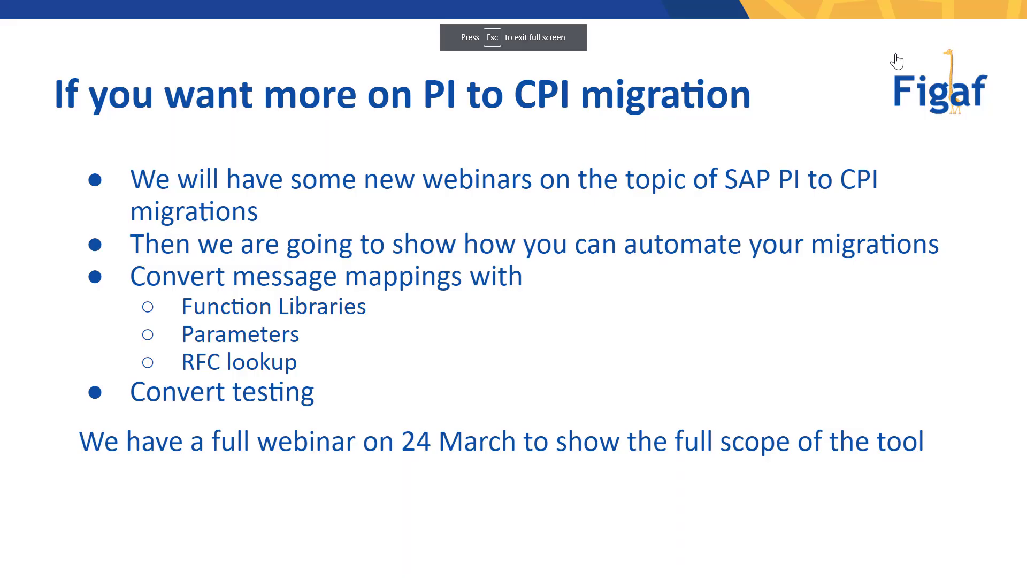